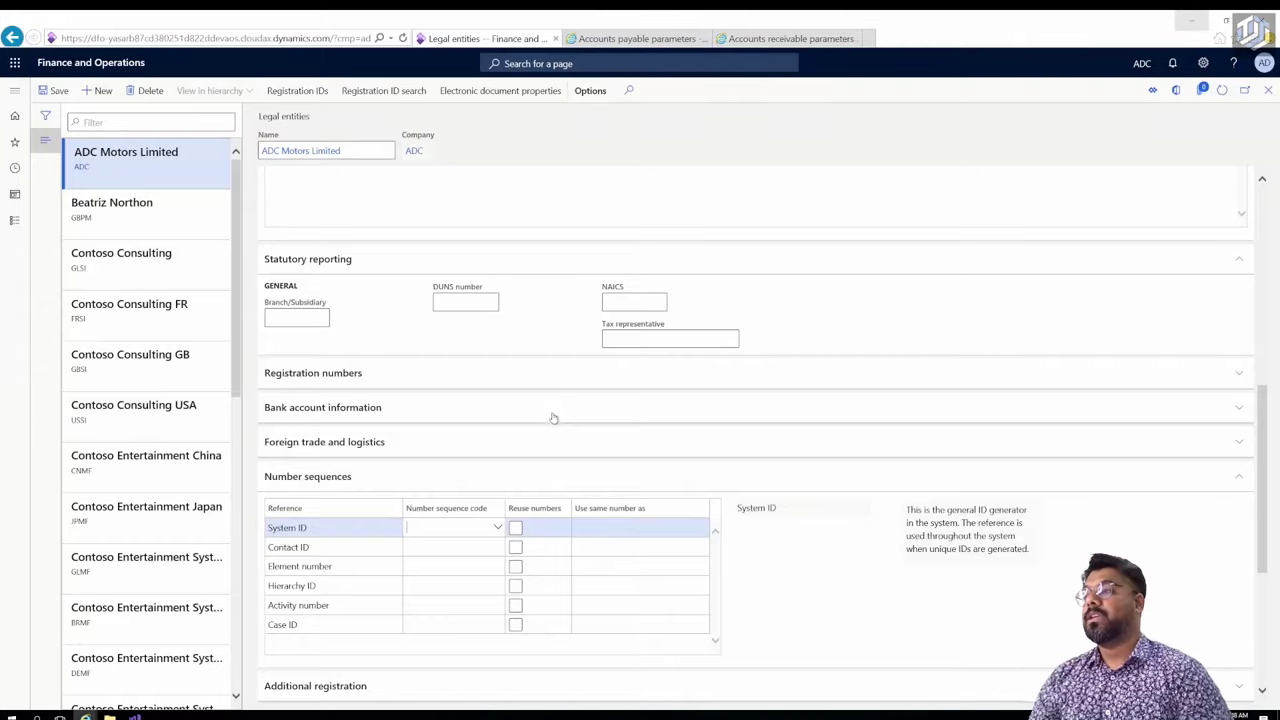
Step: Scroll back to the top of the ADC Motors Limited legal entity record
{"action": "scroll", "coordinate": [553, 418], "scroll_direction": "up", "scroll_amount": 10}
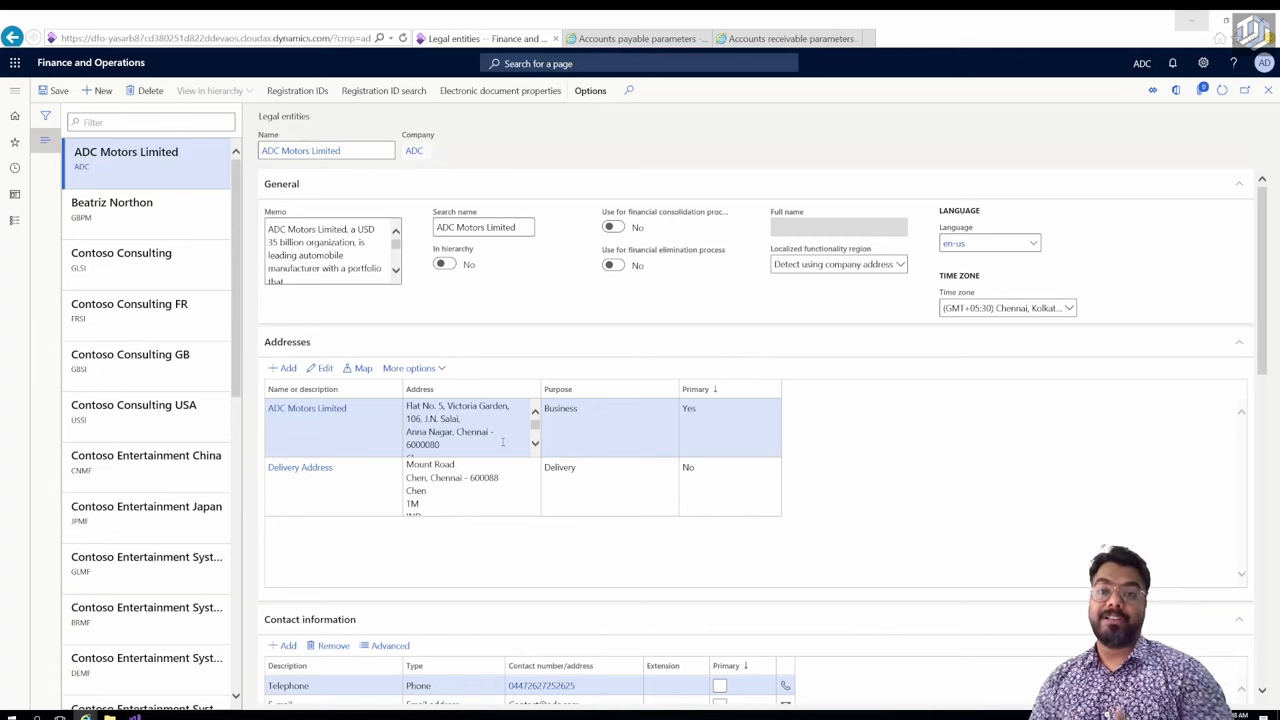
Step: Scroll down to the Number sequences FastTab, then switch to the Accounts payable parameters tab
{"action": "scroll", "coordinate": [510, 430], "scroll_direction": "down", "scroll_amount": 5}
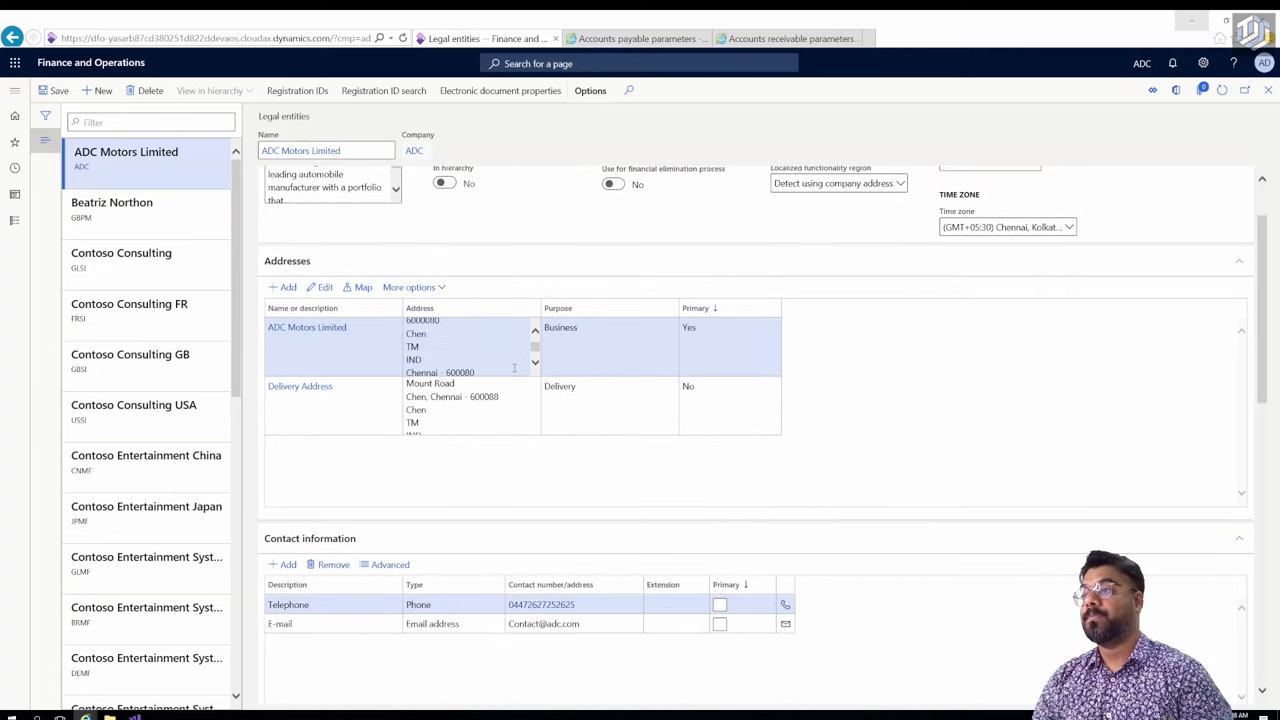
{"action": "scroll", "coordinate": [890, 405], "scroll_direction": "down", "scroll_amount": 10}
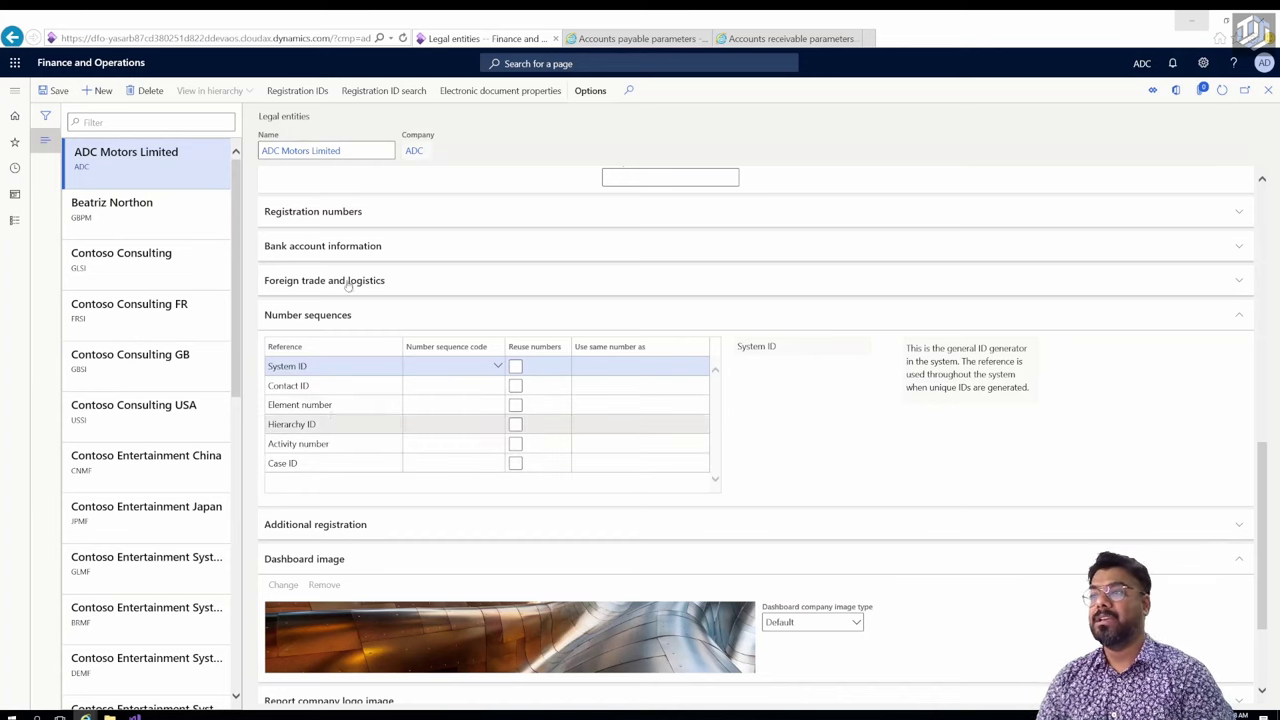
{"action": "left_click", "coordinate": [645, 40]}
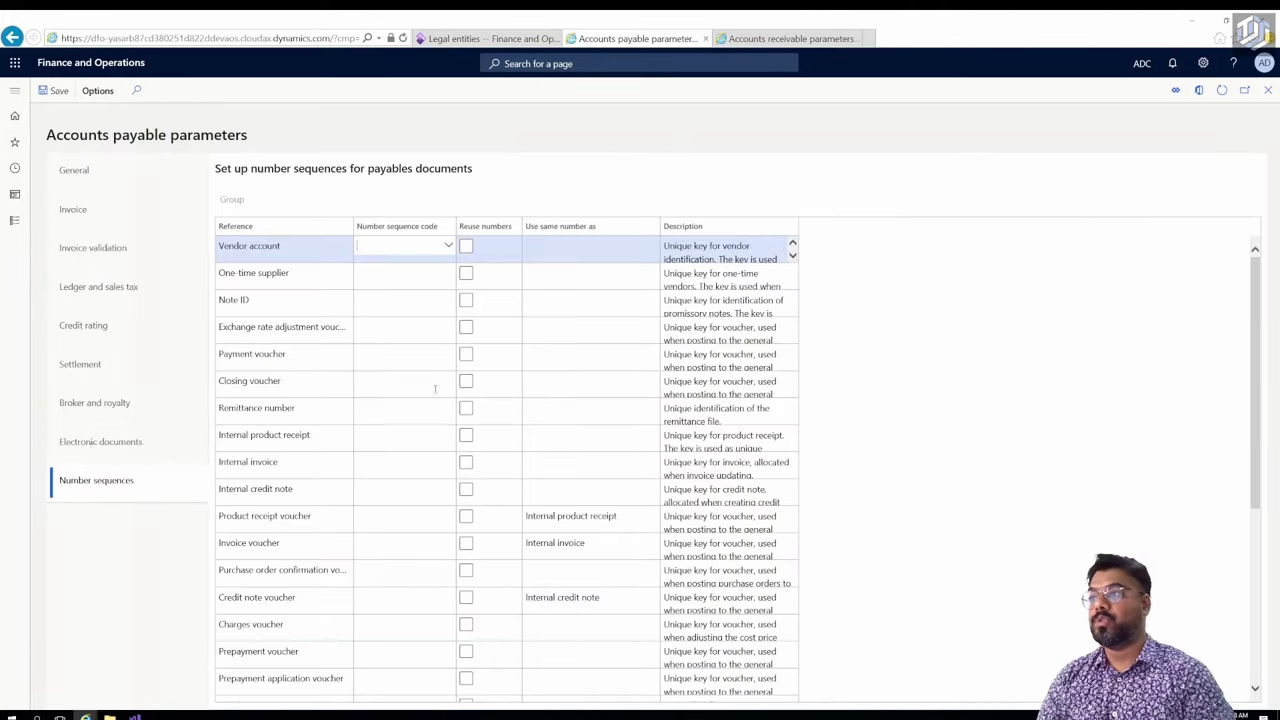
{"action": "left_click", "coordinate": [790, 38]}
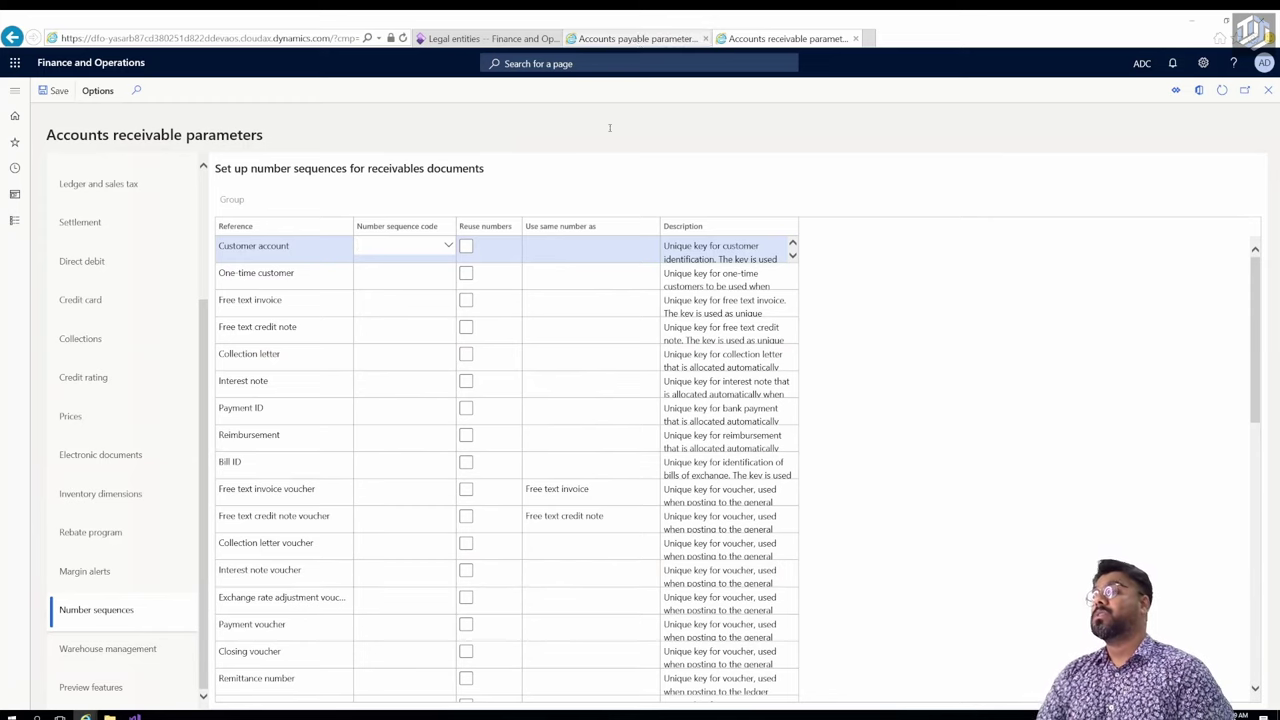
{"action": "left_click", "coordinate": [637, 38]}
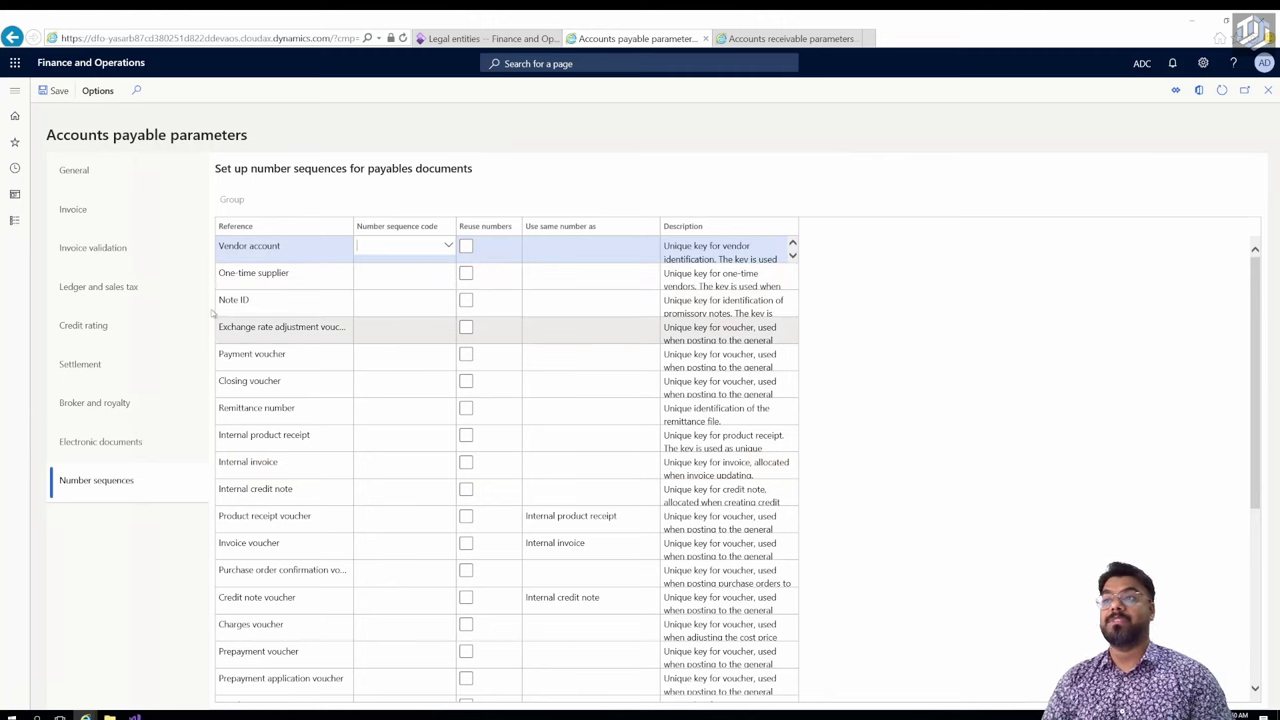
{"action": "scroll", "coordinate": [281, 387], "scroll_direction": "down", "scroll_amount": 1}
{"action": "scroll", "coordinate": [281, 387], "scroll_direction": "down", "scroll_amount": 3}
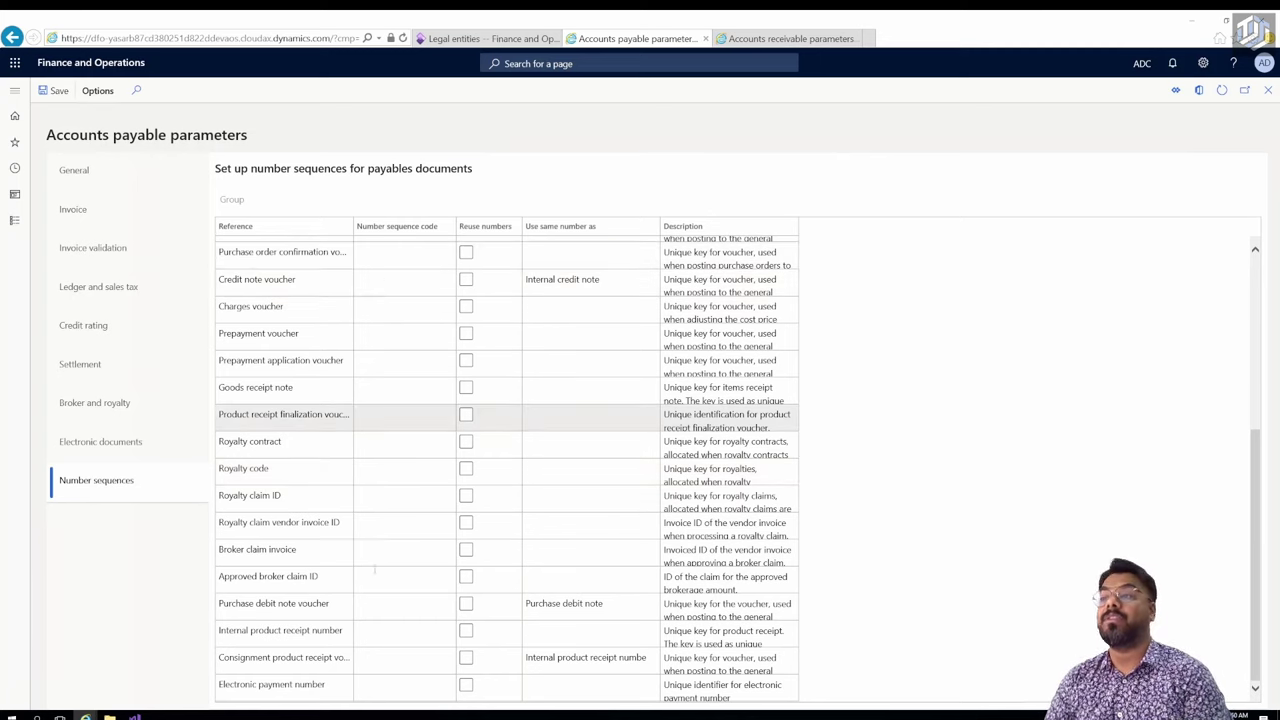
{"action": "scroll", "coordinate": [275, 363], "scroll_direction": "up", "scroll_amount": 5}
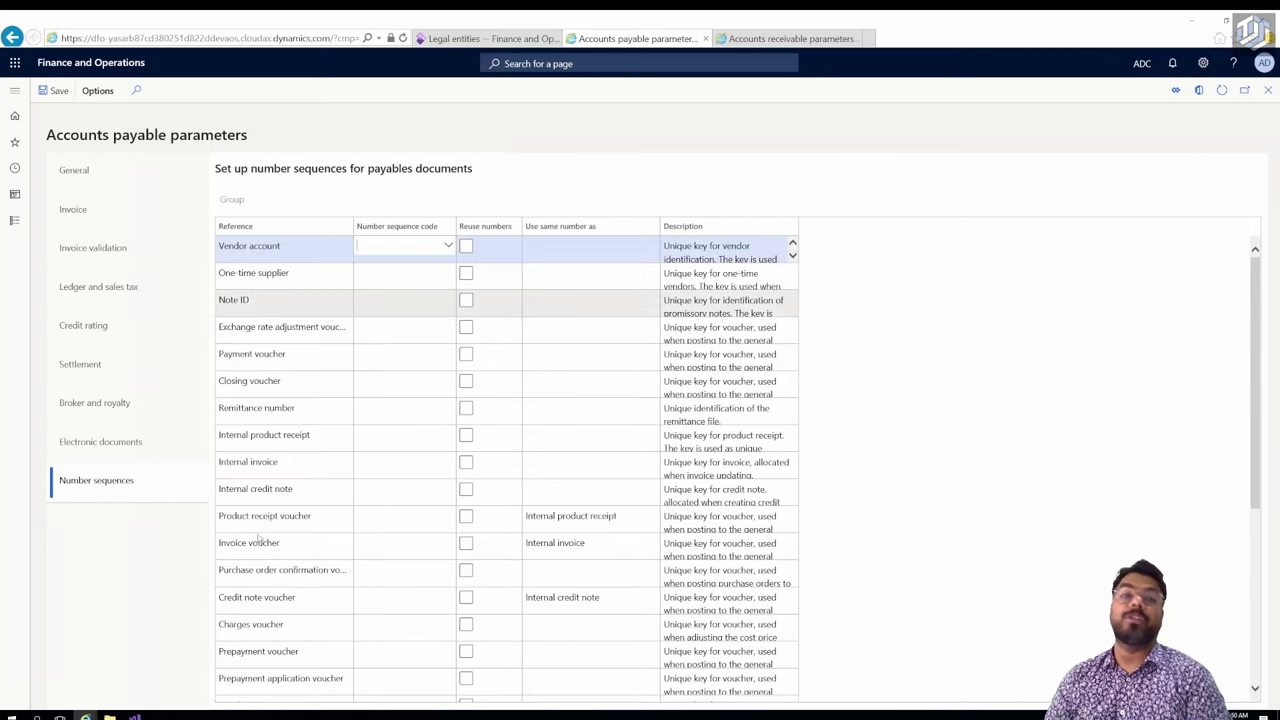
{"action": "left_click", "coordinate": [790, 38]}
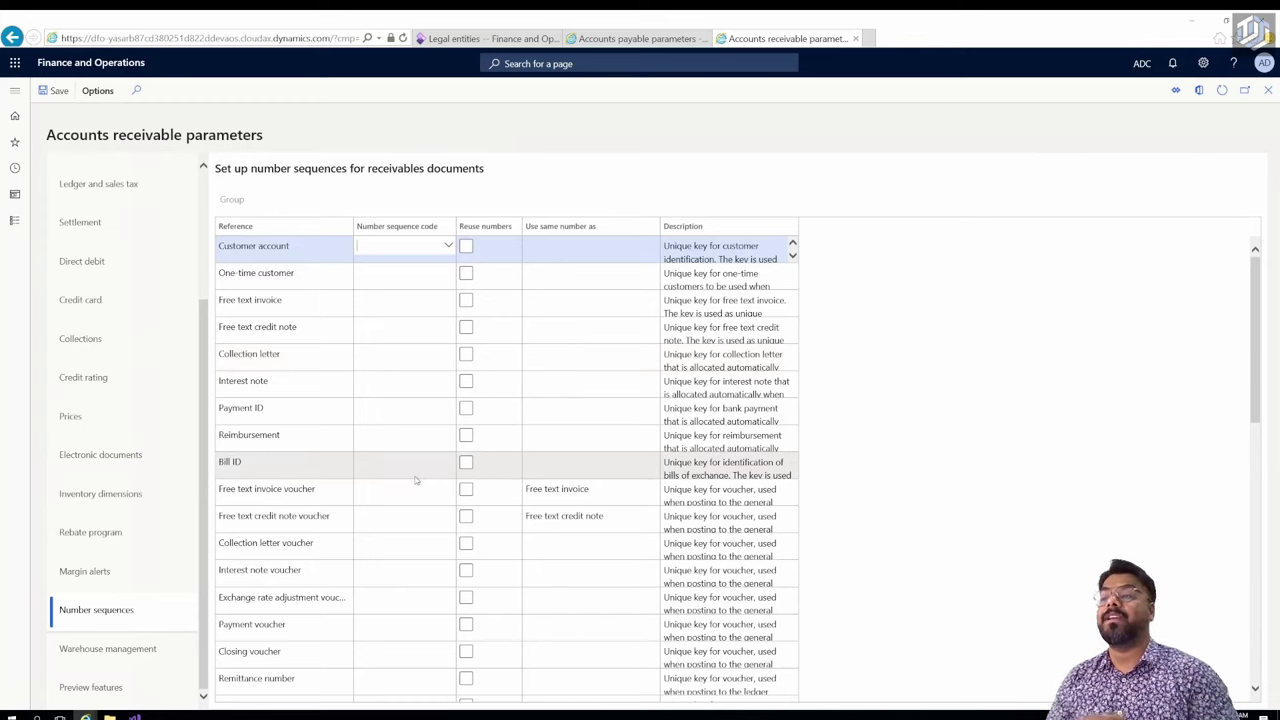
Step: Check the Vendor account reference in Accounts payable parameters, then return to ADC Motors' number sequences
{"action": "left_click", "coordinate": [637, 38]}
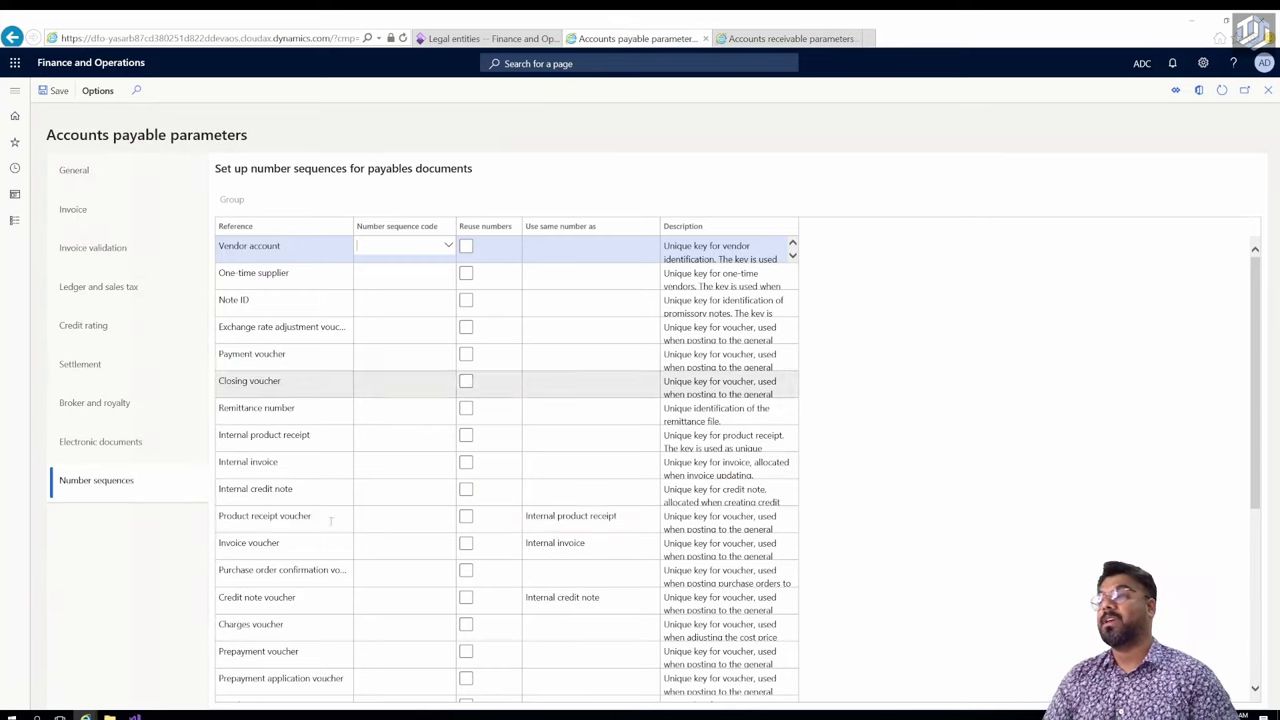
{"action": "left_click_drag", "start_coordinate": [284, 247], "coordinate": [216, 249]}
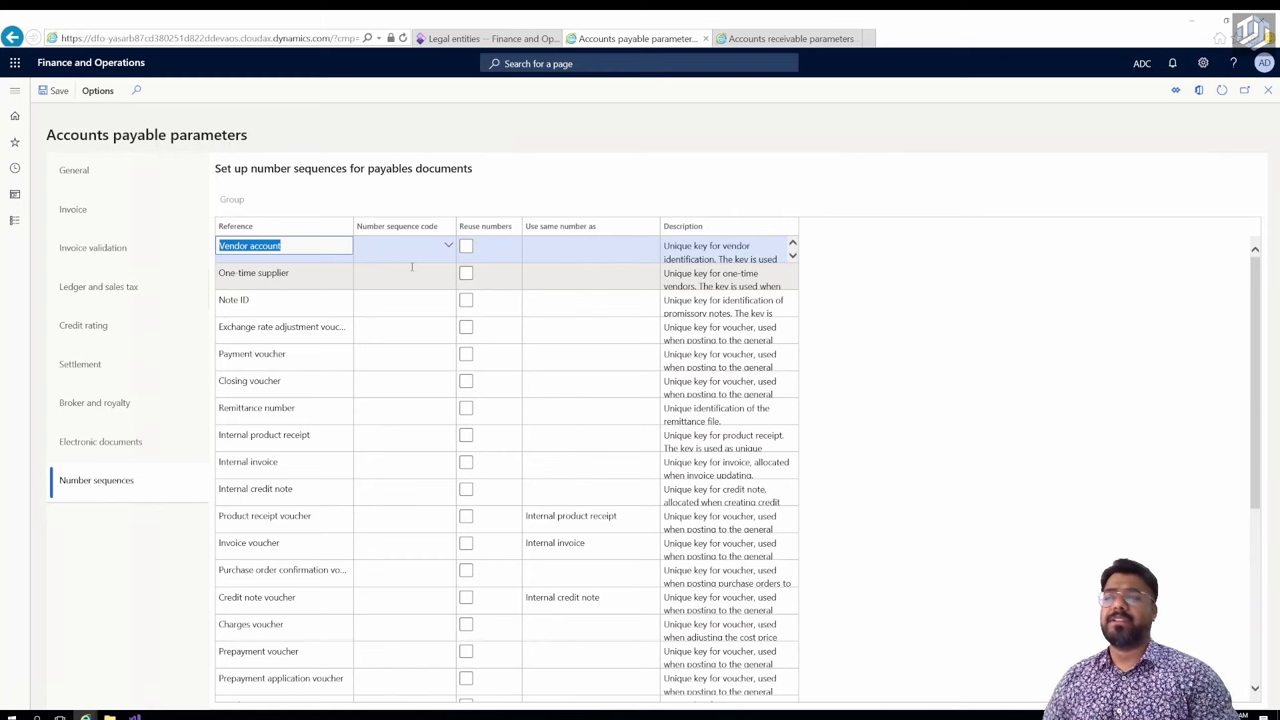
{"action": "scroll", "coordinate": [380, 337], "scroll_direction": "down", "scroll_amount": 3}
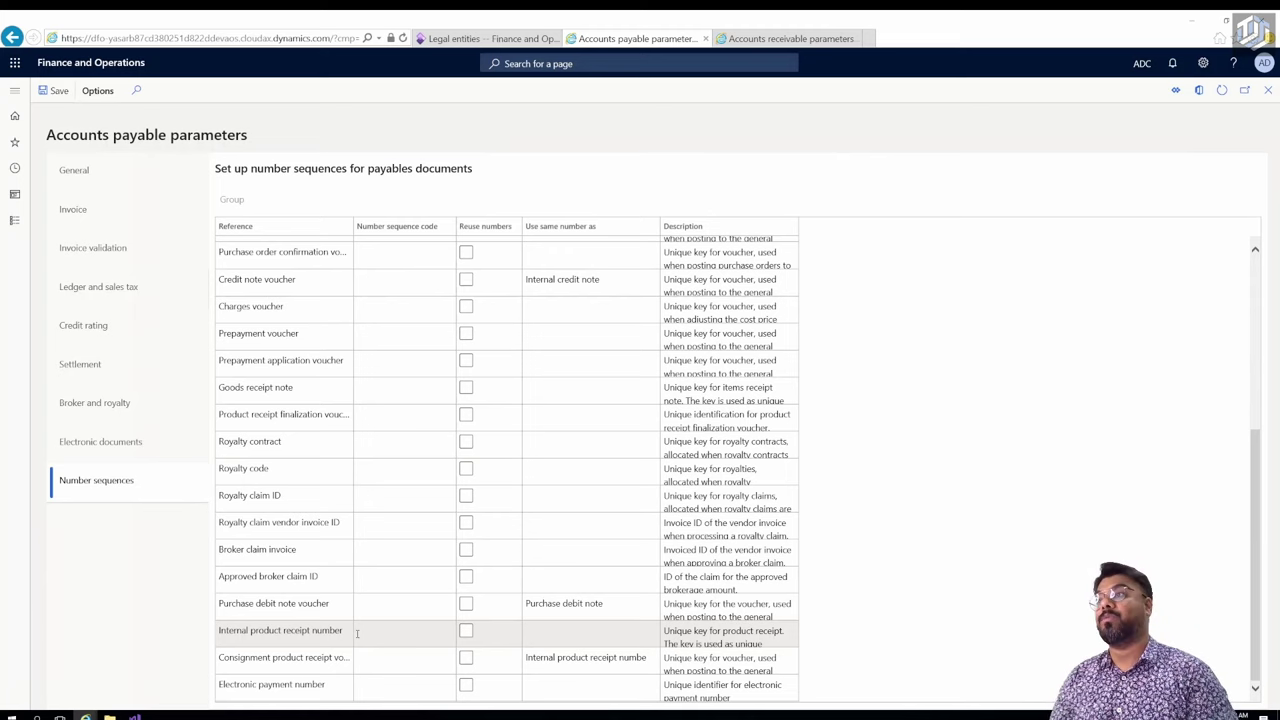
{"action": "left_click", "coordinate": [490, 38]}
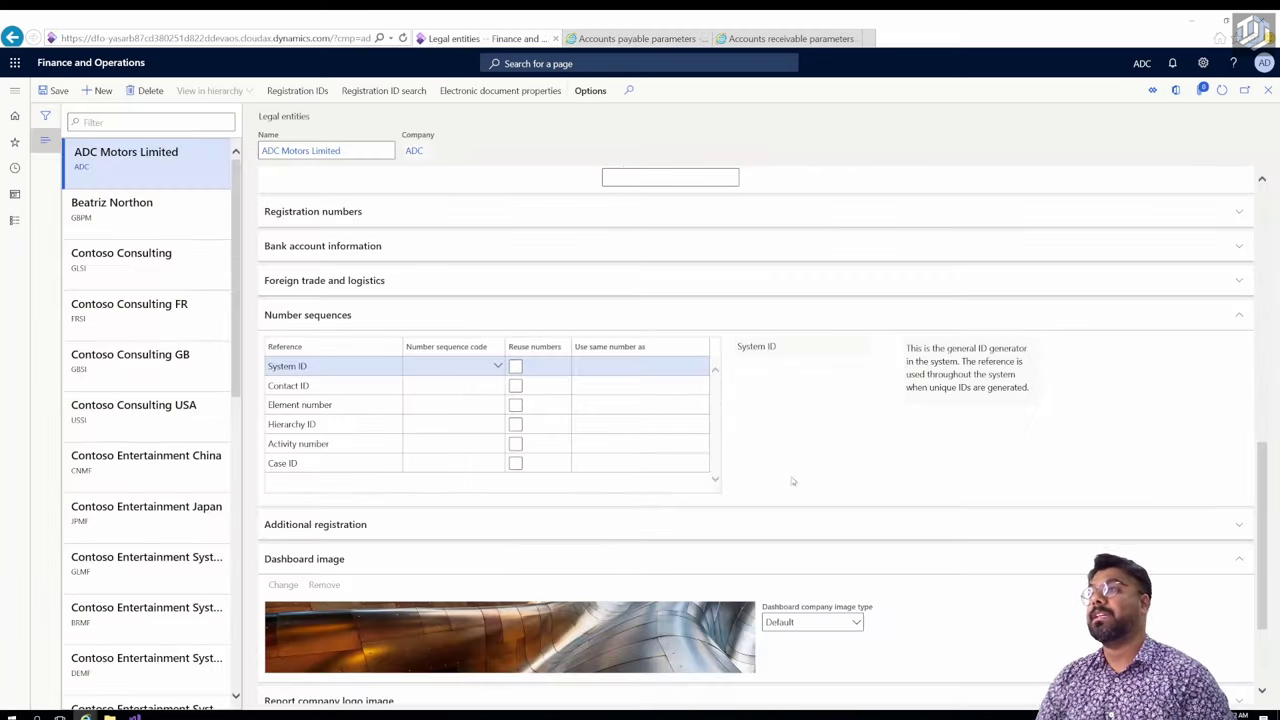
Step: Go to Organization administration > Number sequences > Number sequences from the modules pane
{"action": "left_click", "coordinate": [14, 90]}
{"action": "scroll", "coordinate": [110, 400], "scroll_direction": "down", "scroll_amount": 4}
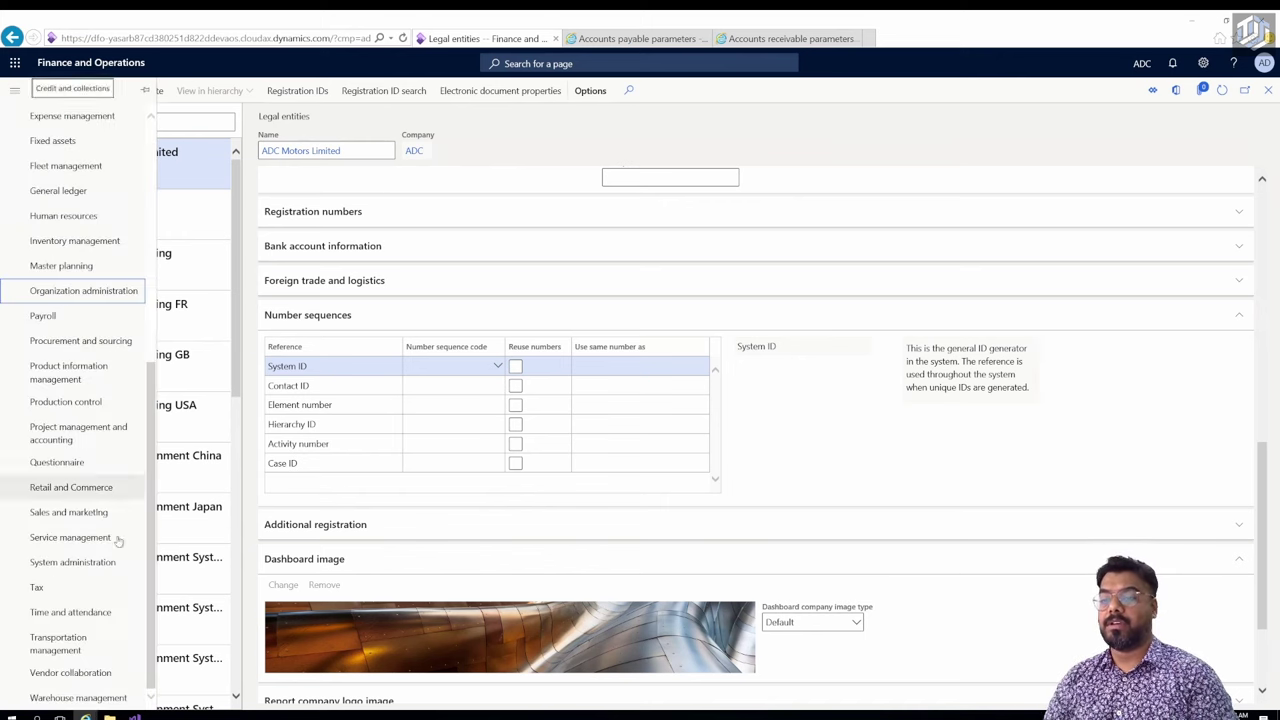
{"action": "left_click", "coordinate": [102, 290]}
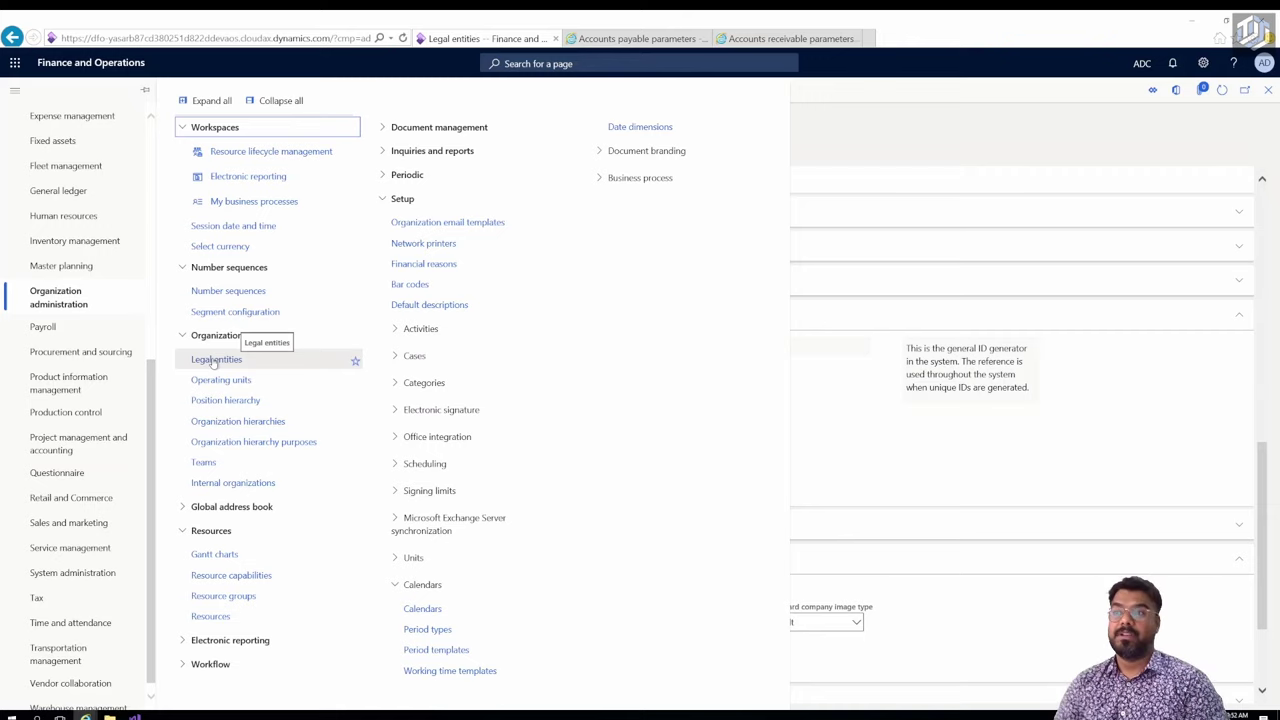
{"action": "left_click", "coordinate": [232, 291]}
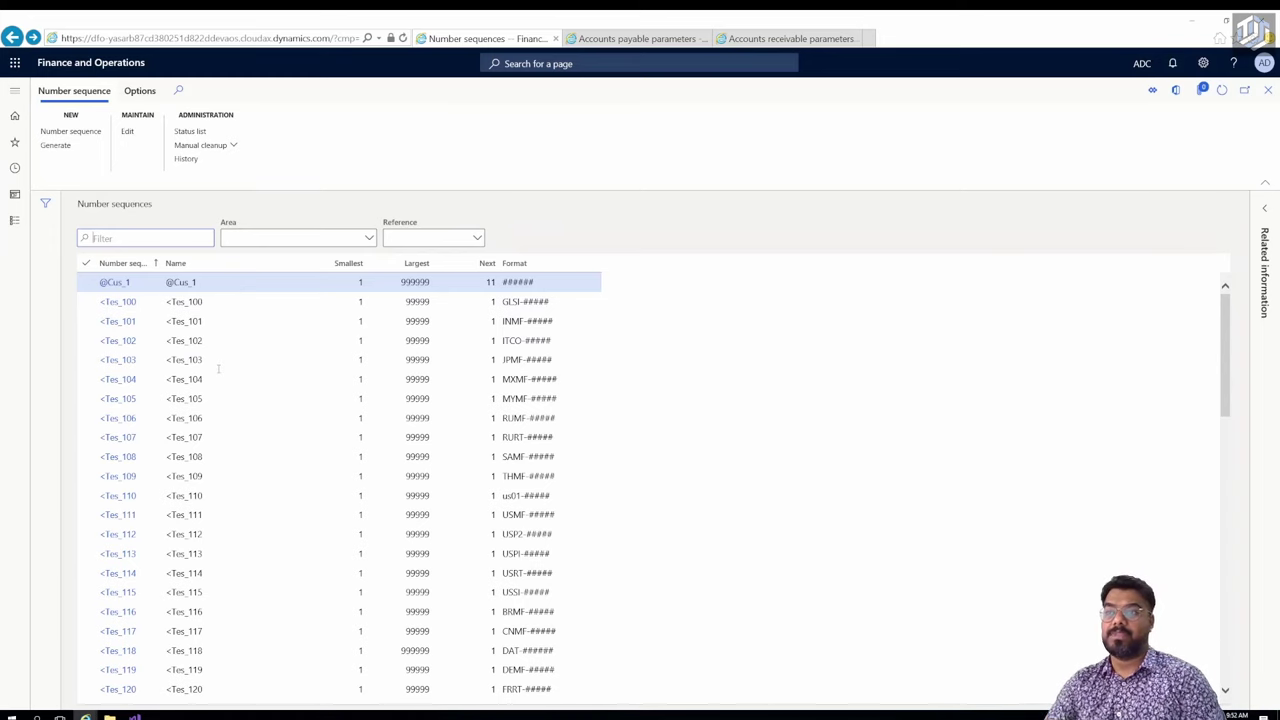
Step: Look through the Number sequences list, then use Generate to set up sequences for all areas
{"action": "scroll", "coordinate": [151, 333], "scroll_direction": "down", "scroll_amount": 10}
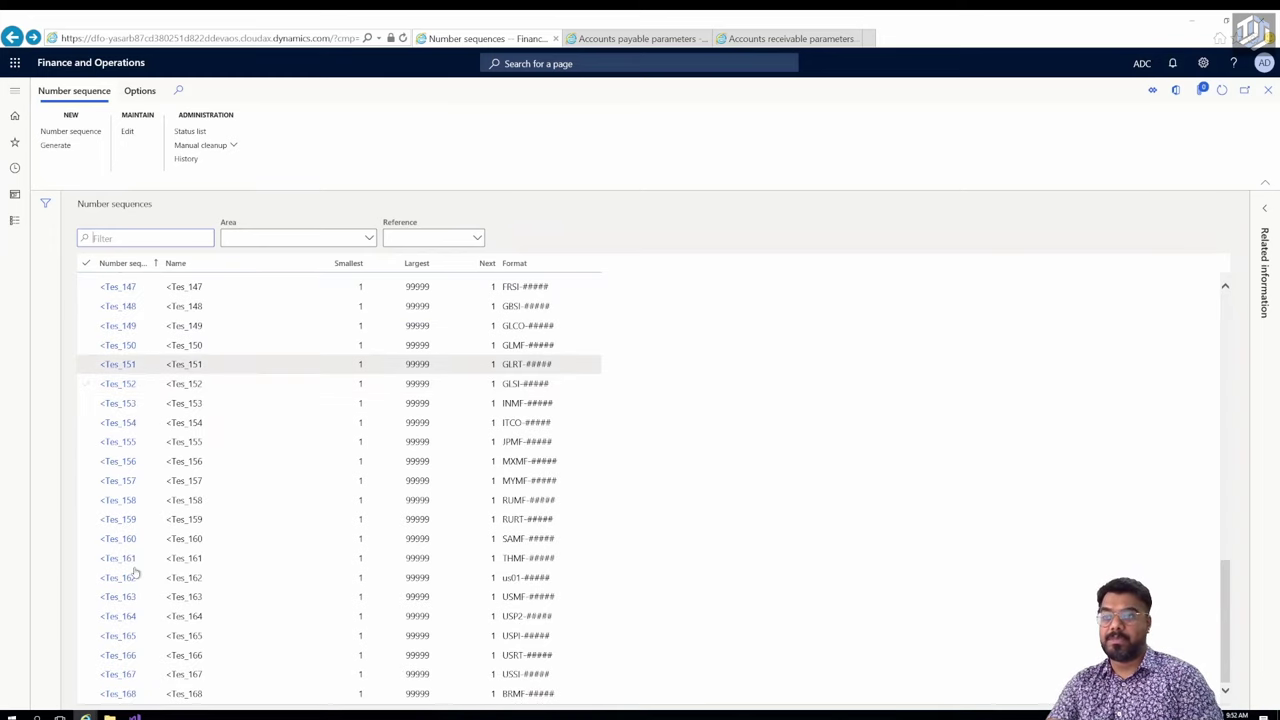
{"action": "scroll", "coordinate": [136, 576], "scroll_direction": "down", "scroll_amount": 10}
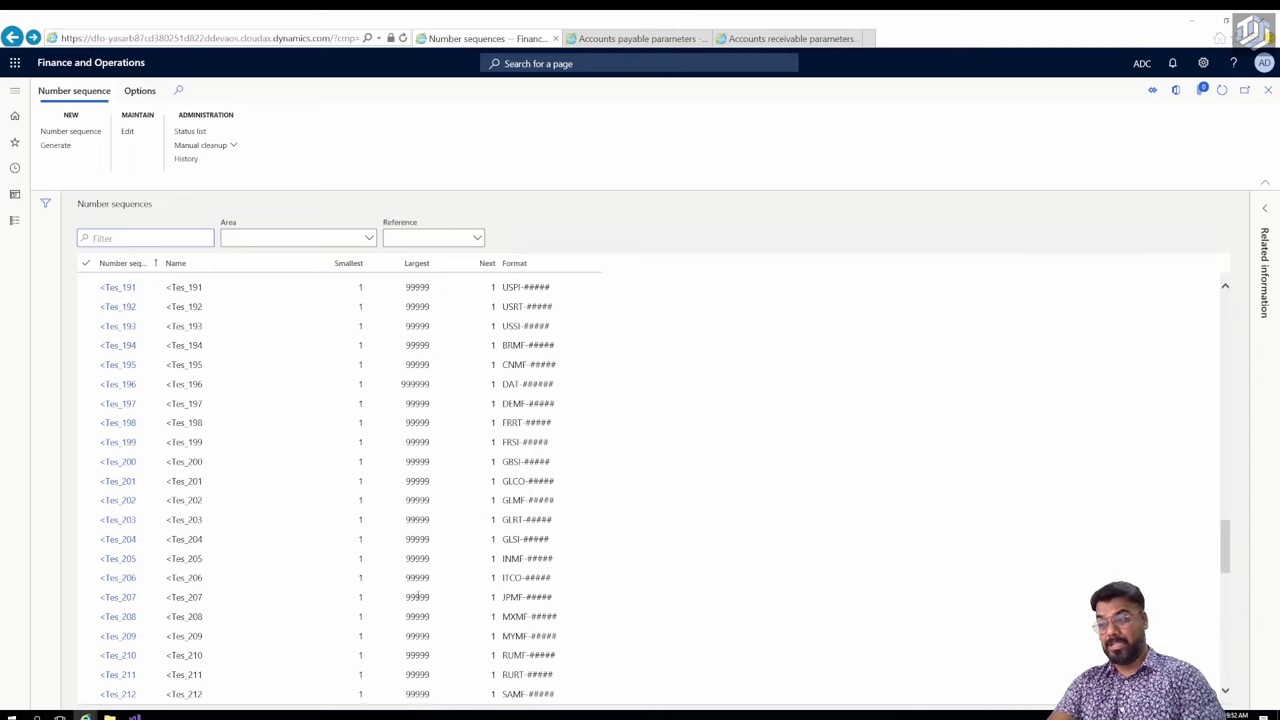
{"action": "scroll", "coordinate": [425, 580], "scroll_direction": "up", "scroll_amount": 10}
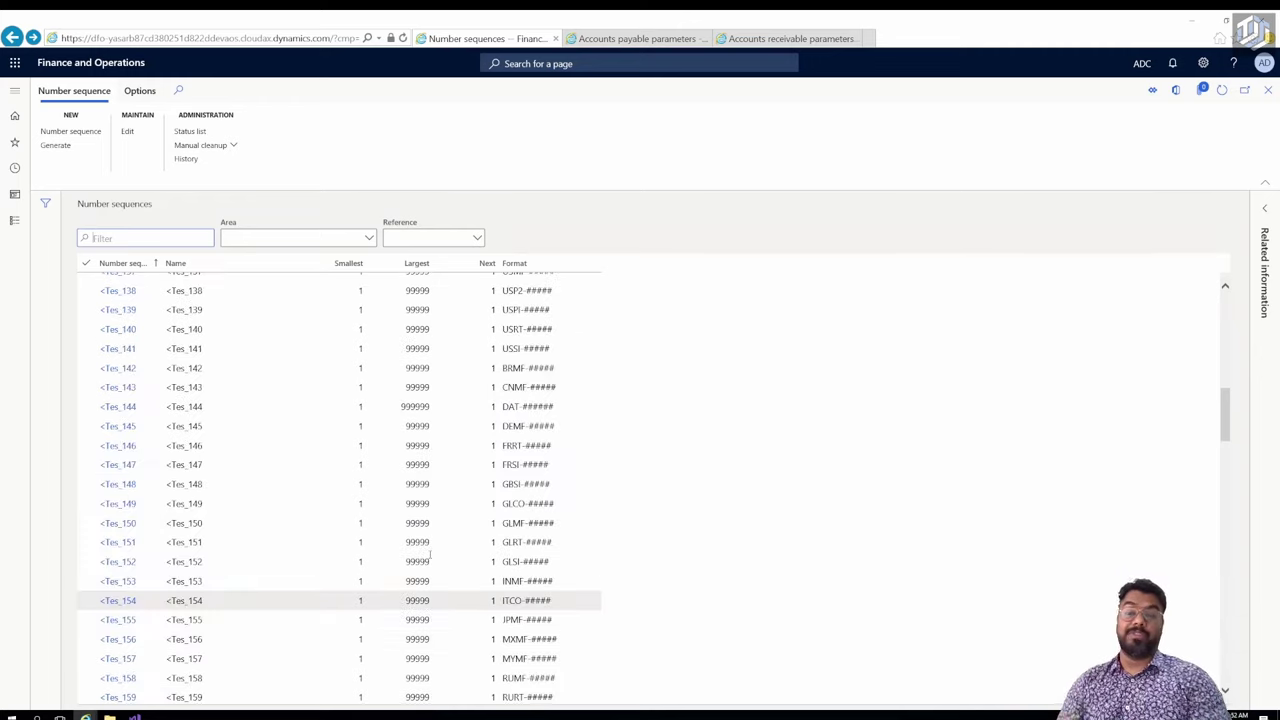
{"action": "scroll", "coordinate": [430, 555], "scroll_direction": "up", "scroll_amount": 8}
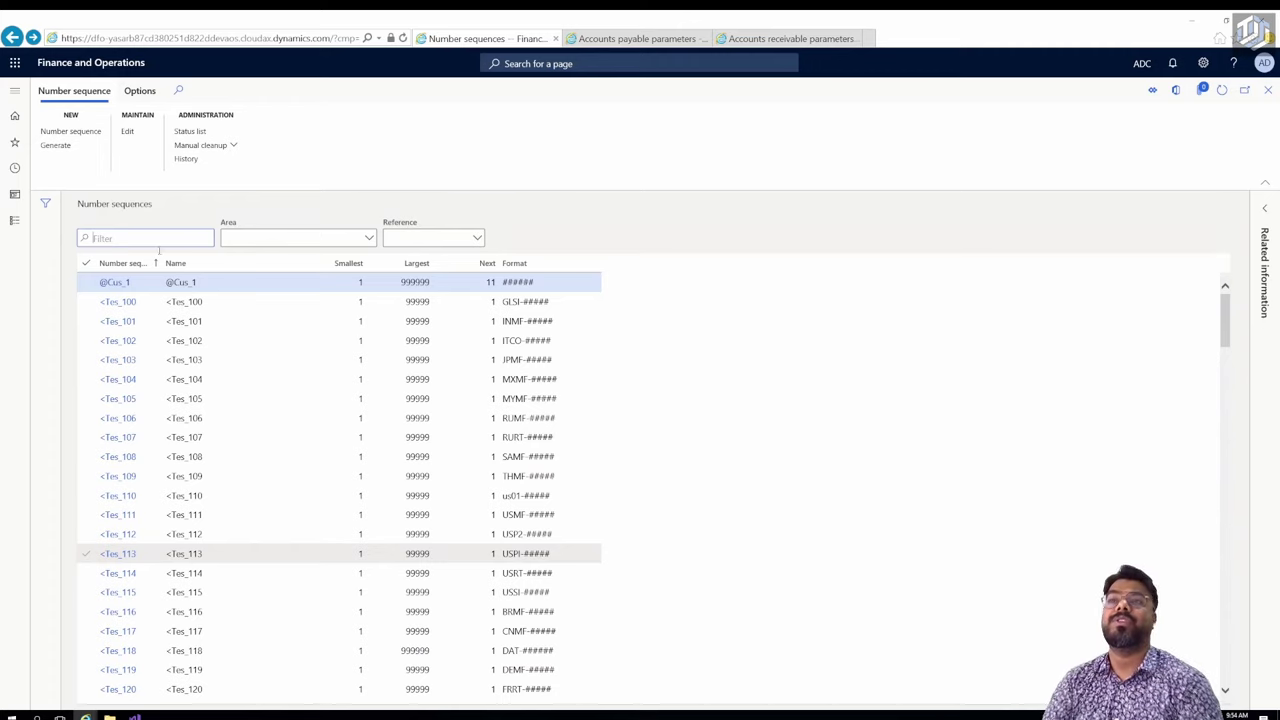
{"action": "left_click", "coordinate": [56, 146]}
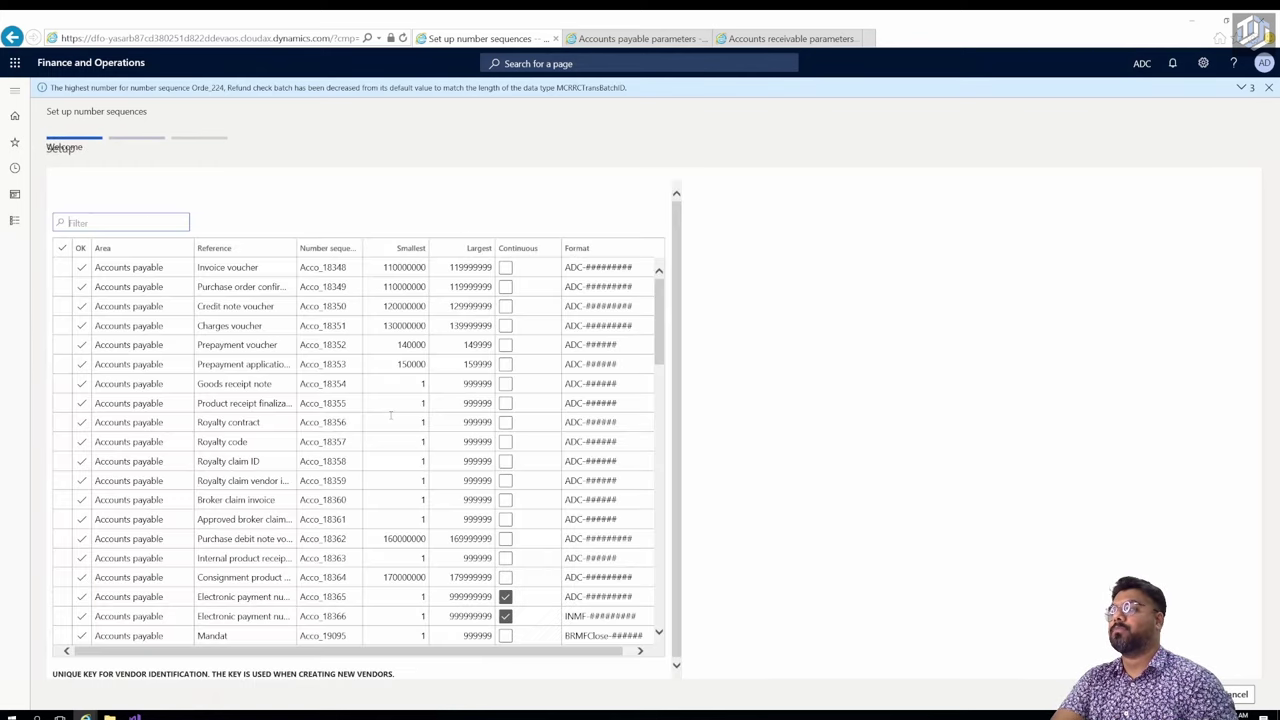
Step: Look through the proposed Accounts payable sequences and go on to the wizard's Completed page
{"action": "scroll", "coordinate": [290, 406], "scroll_direction": "down", "scroll_amount": 4}
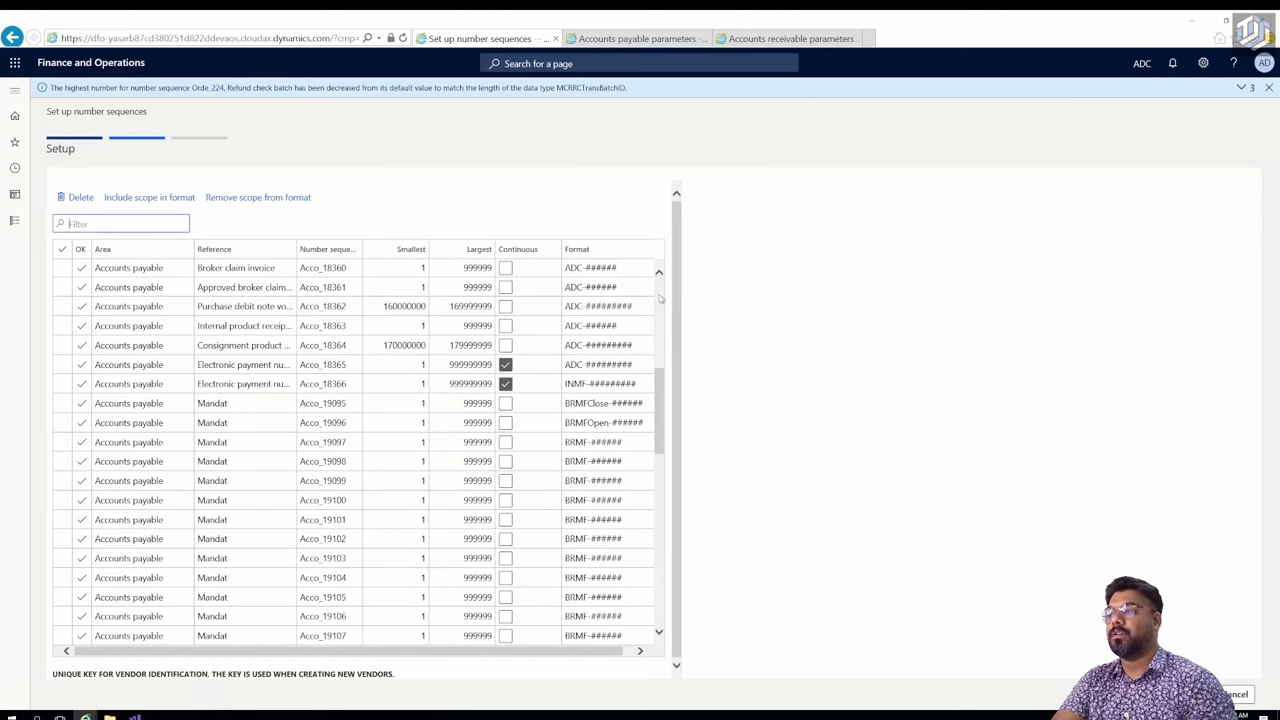
{"action": "left_click", "coordinate": [660, 298]}
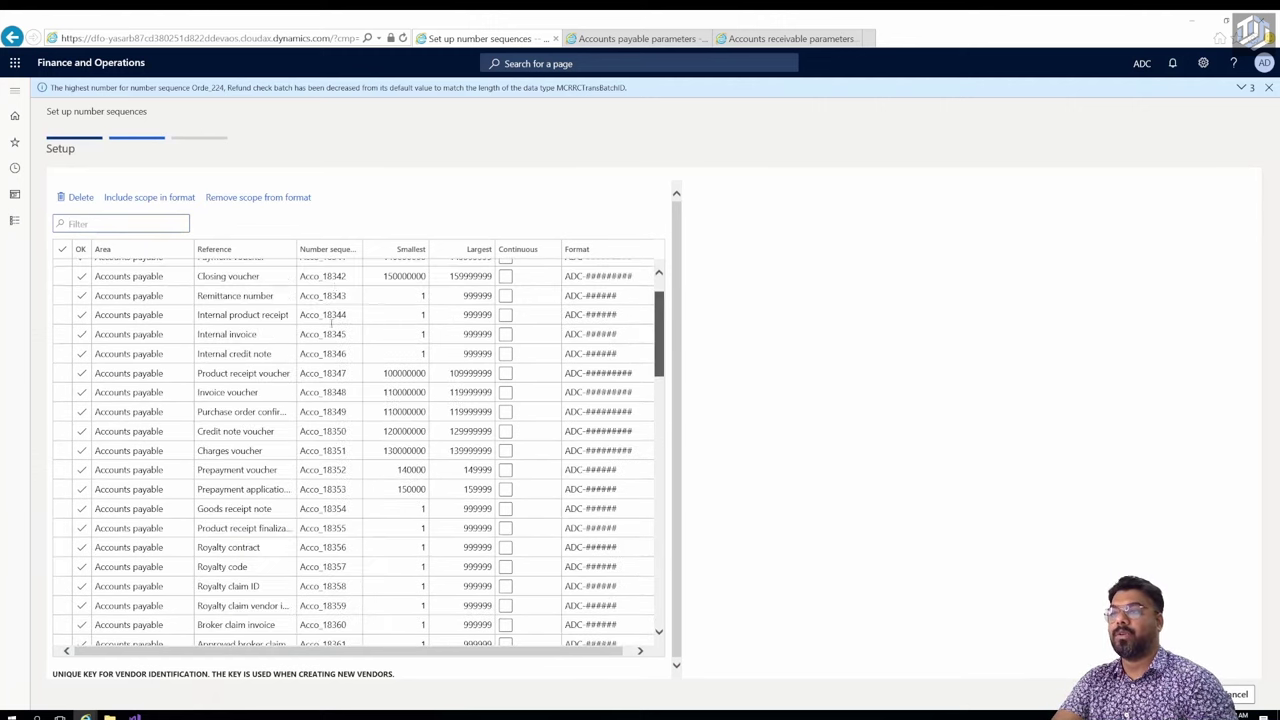
{"action": "scroll", "coordinate": [302, 410], "scroll_direction": "up", "scroll_amount": 2}
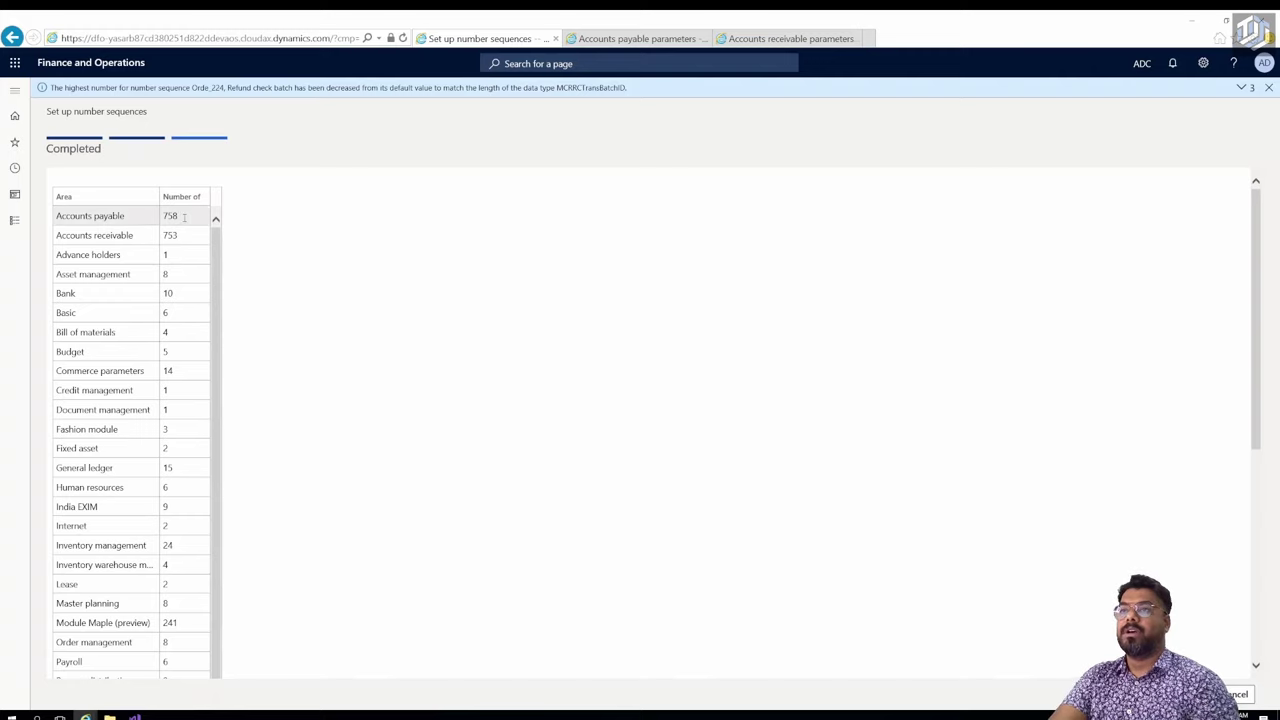
Step: Scroll through the Number sequences list to review its ranges and formats
{"action": "scroll", "coordinate": [170, 440], "scroll_direction": "down", "scroll_amount": 3}
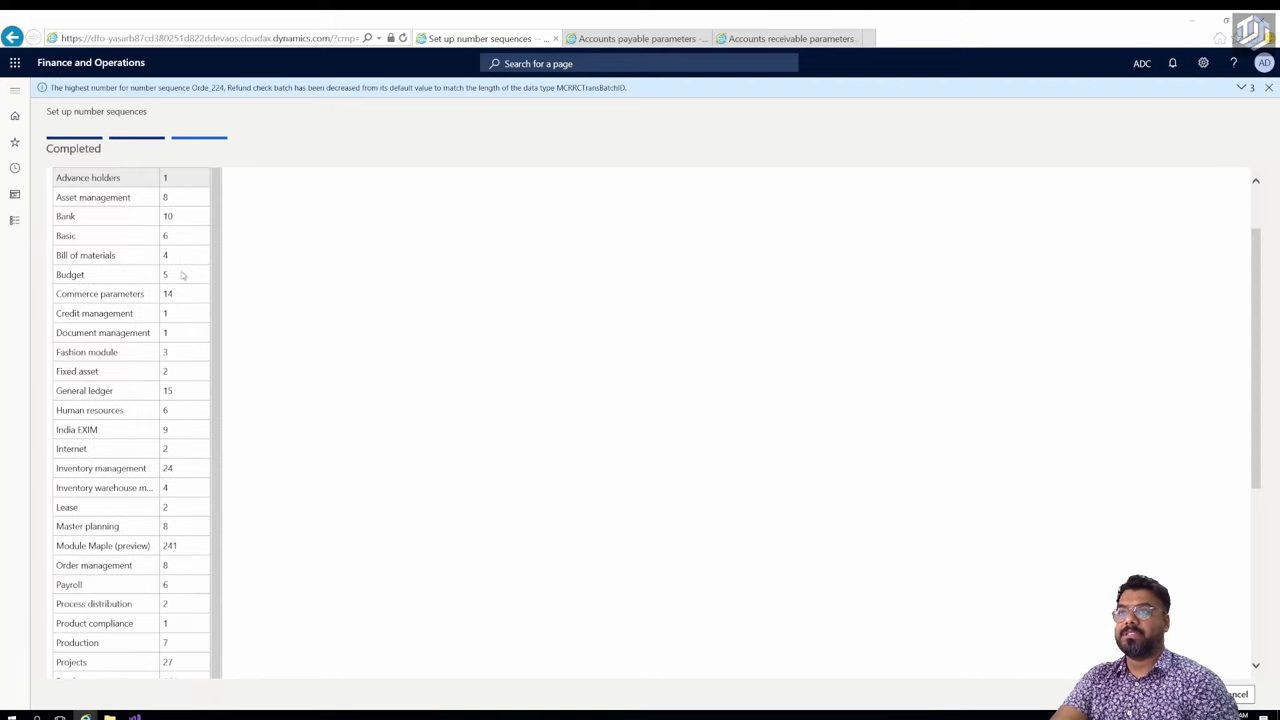
{"action": "scroll", "coordinate": [155, 449], "scroll_direction": "down", "scroll_amount": 5}
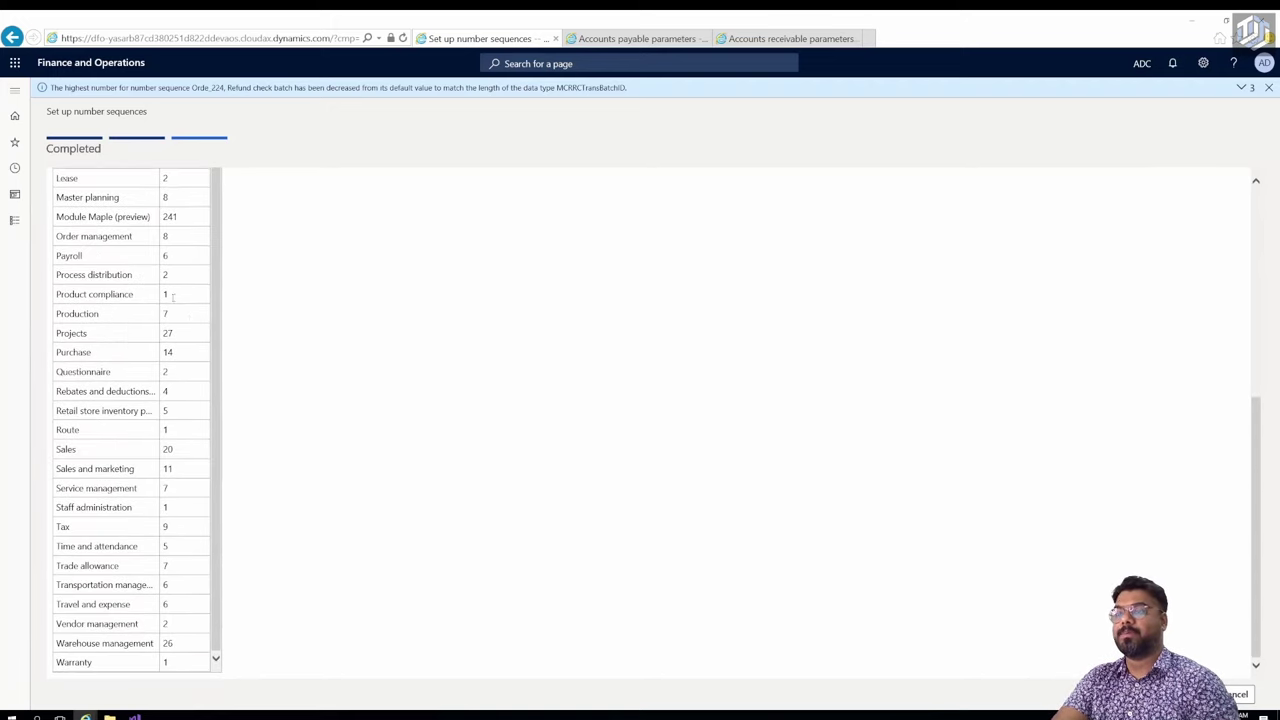
{"action": "scroll", "coordinate": [211, 213], "scroll_direction": "up", "scroll_amount": 7}
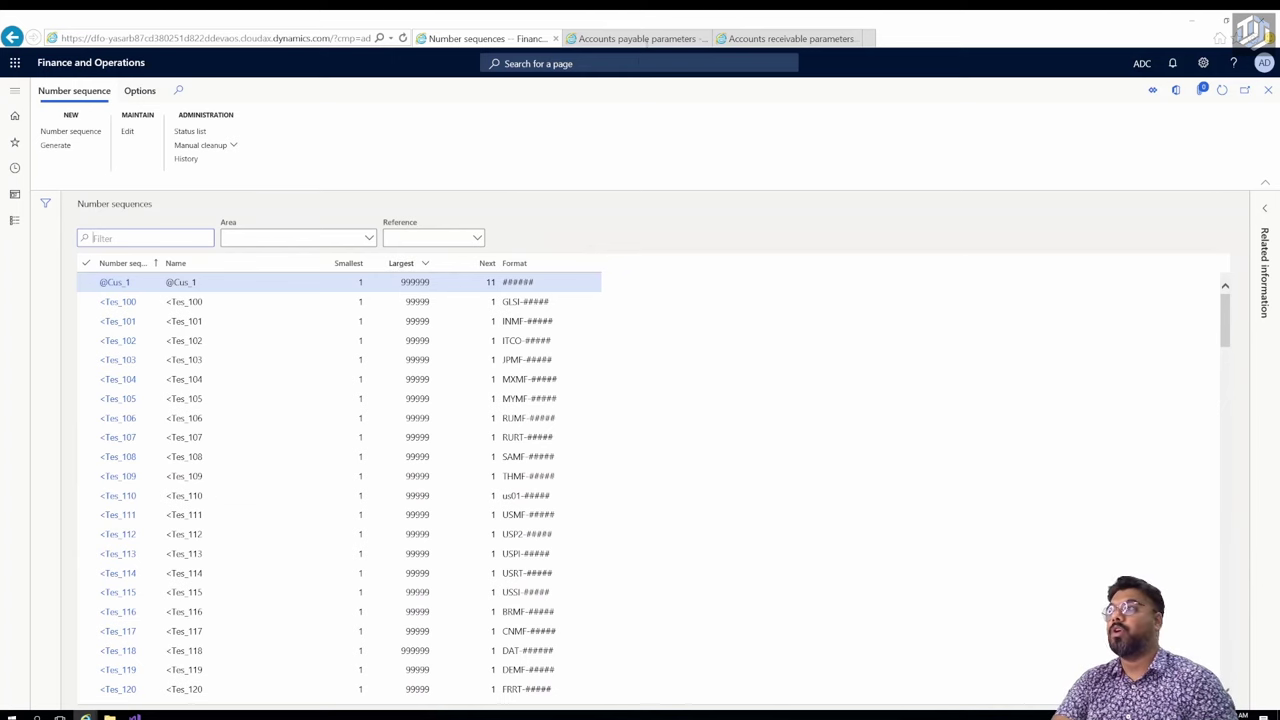
Step: Review the generated sequence codes in the Accounts receivable parameters' Number sequences grid
{"action": "left_click", "coordinate": [637, 38]}
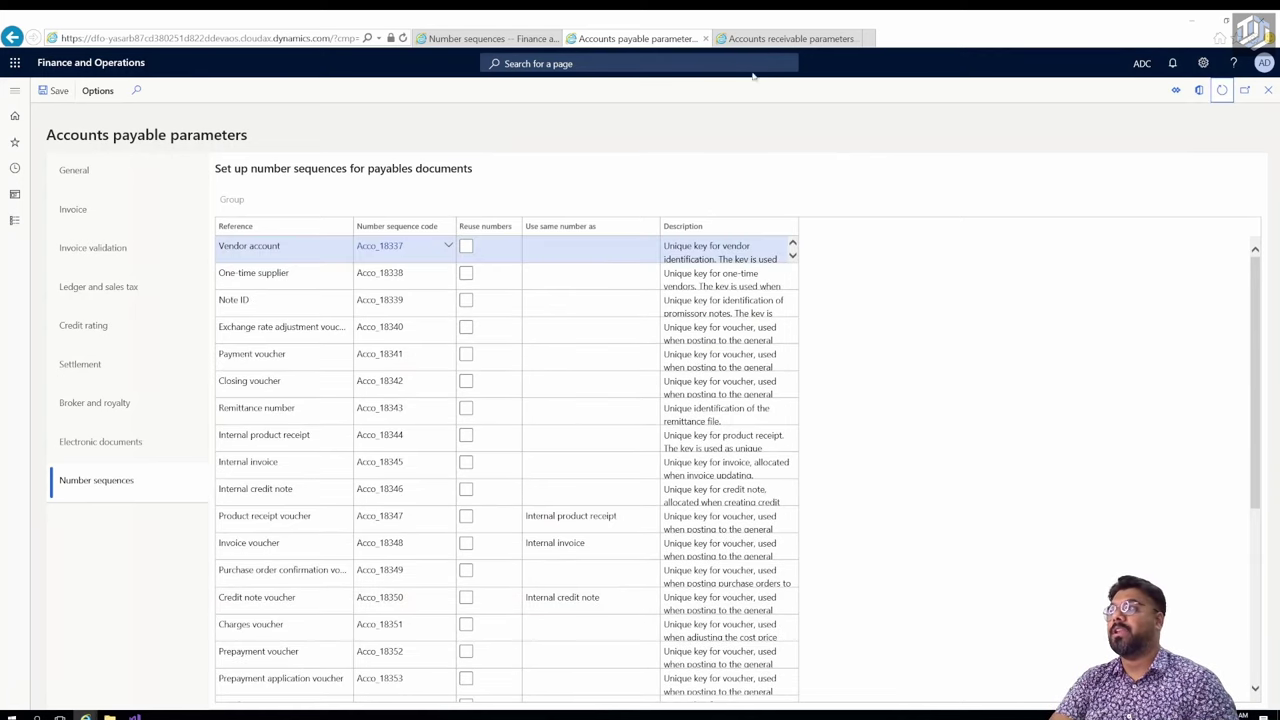
{"action": "left_click", "coordinate": [790, 38]}
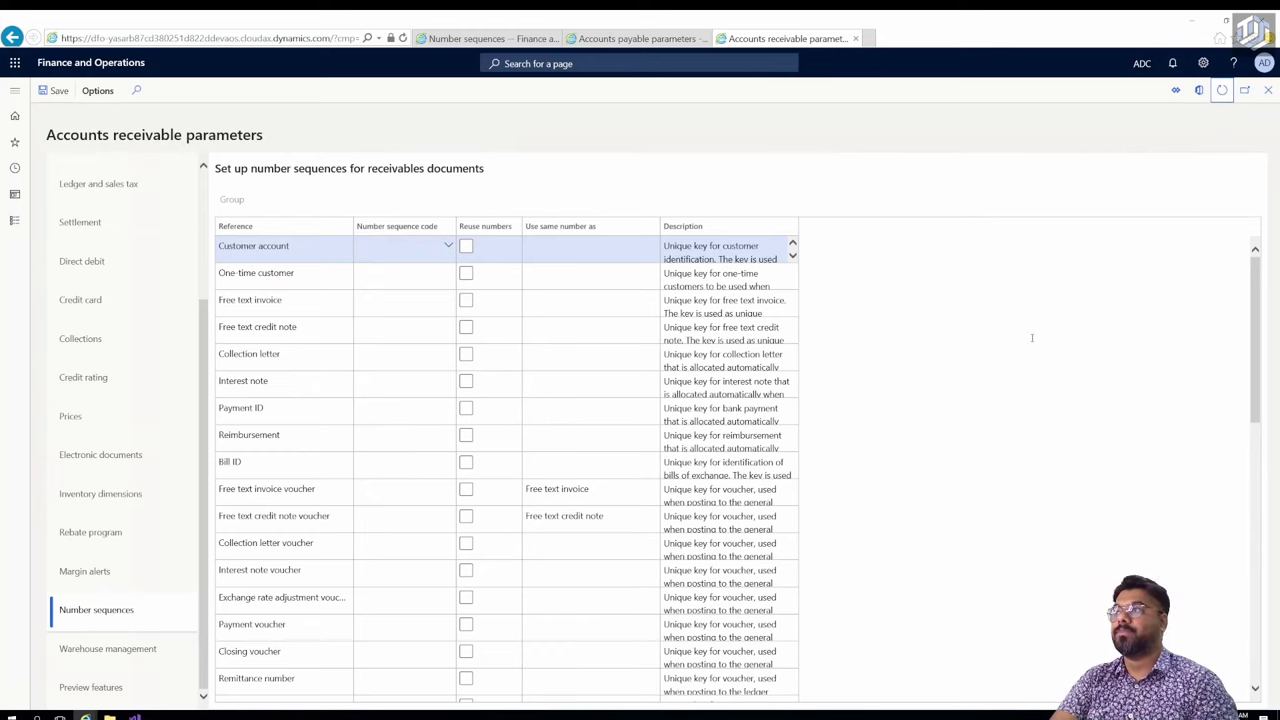
{"action": "scroll", "coordinate": [1043, 252], "scroll_direction": "down", "scroll_amount": 3}
{"action": "scroll", "coordinate": [1045, 265], "scroll_direction": "up", "scroll_amount": 3}
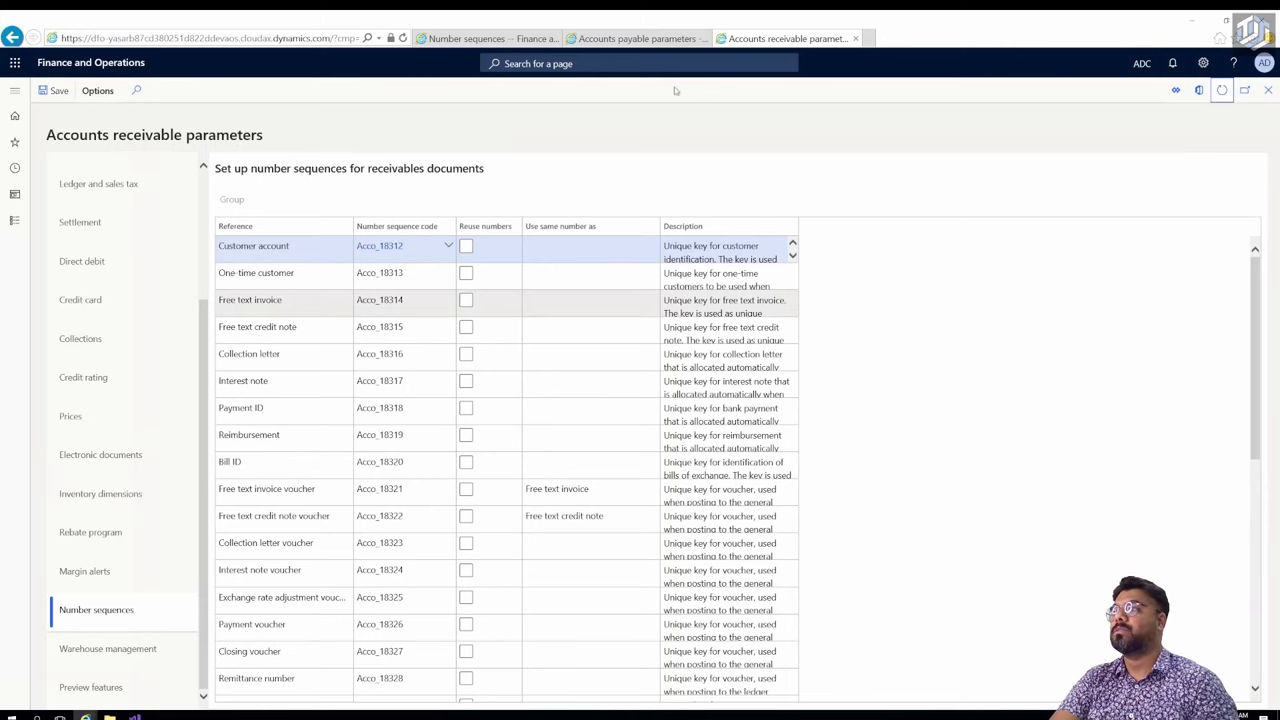
Step: Back in Accounts payable parameters, open the Vendor account's Acco_18337 number sequence
{"action": "left_click", "coordinate": [655, 40]}
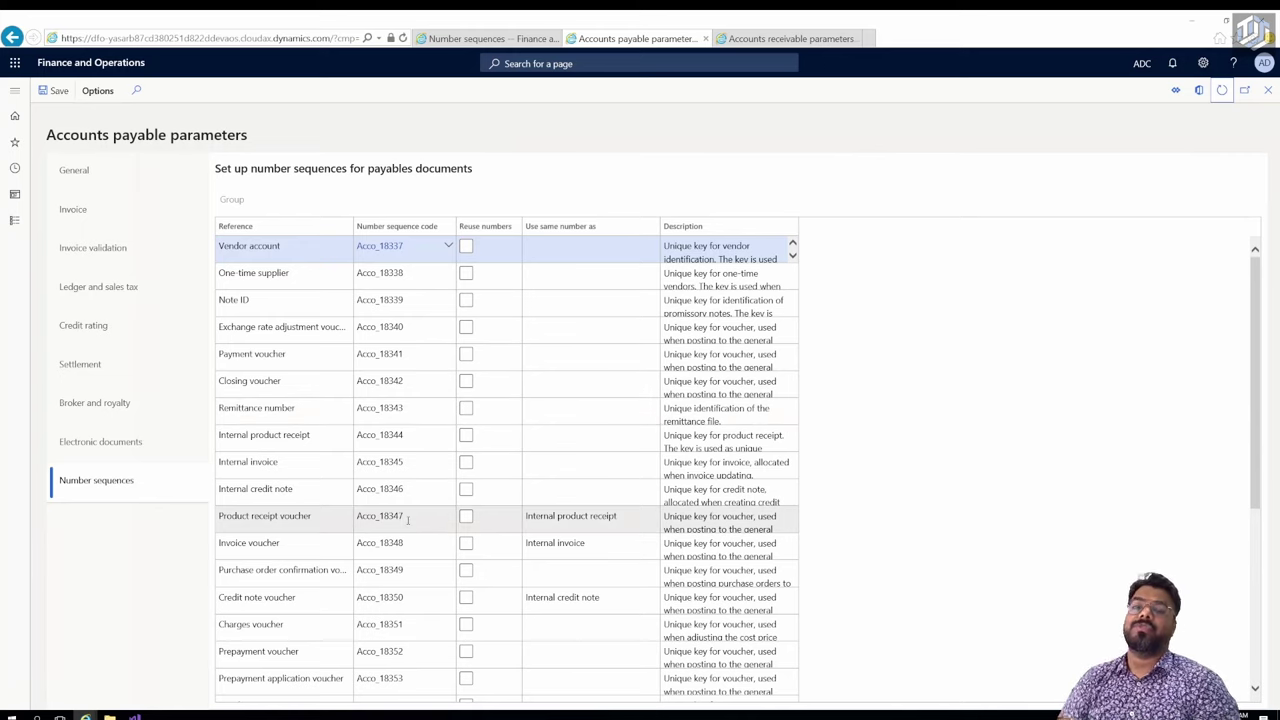
{"action": "mouse_move", "coordinate": [408, 519]}
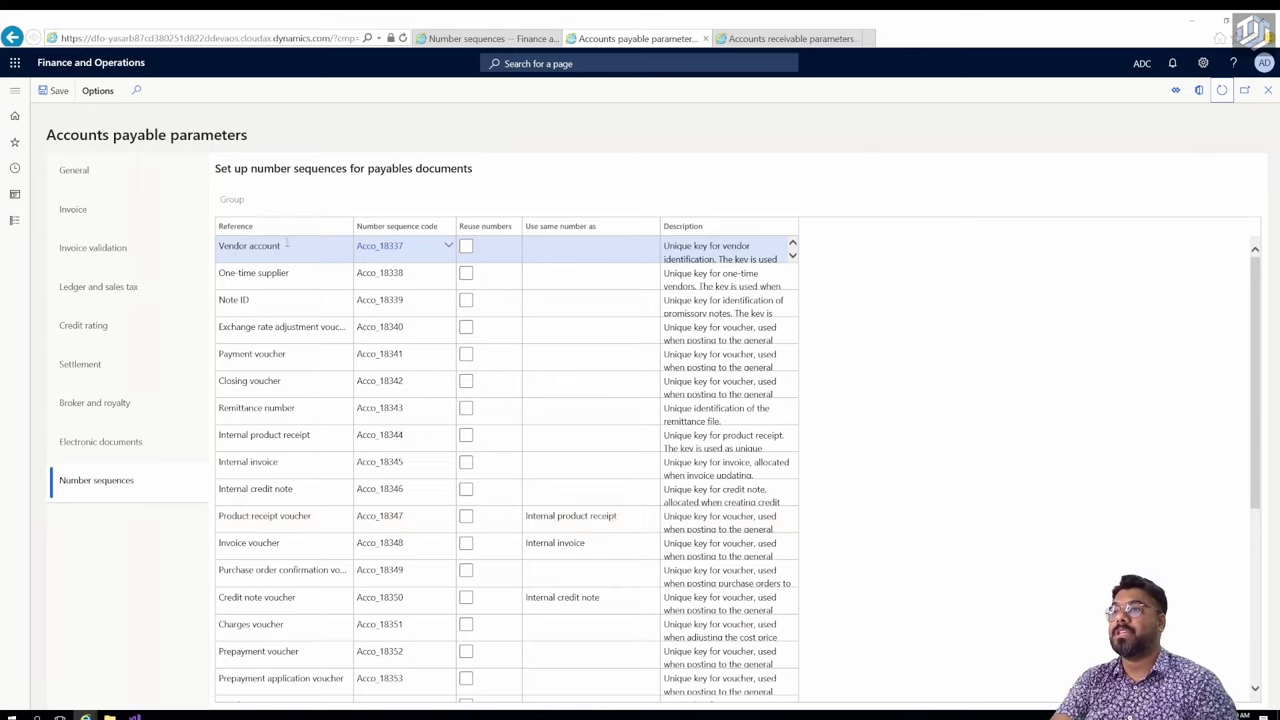
{"action": "left_click", "coordinate": [381, 245]}
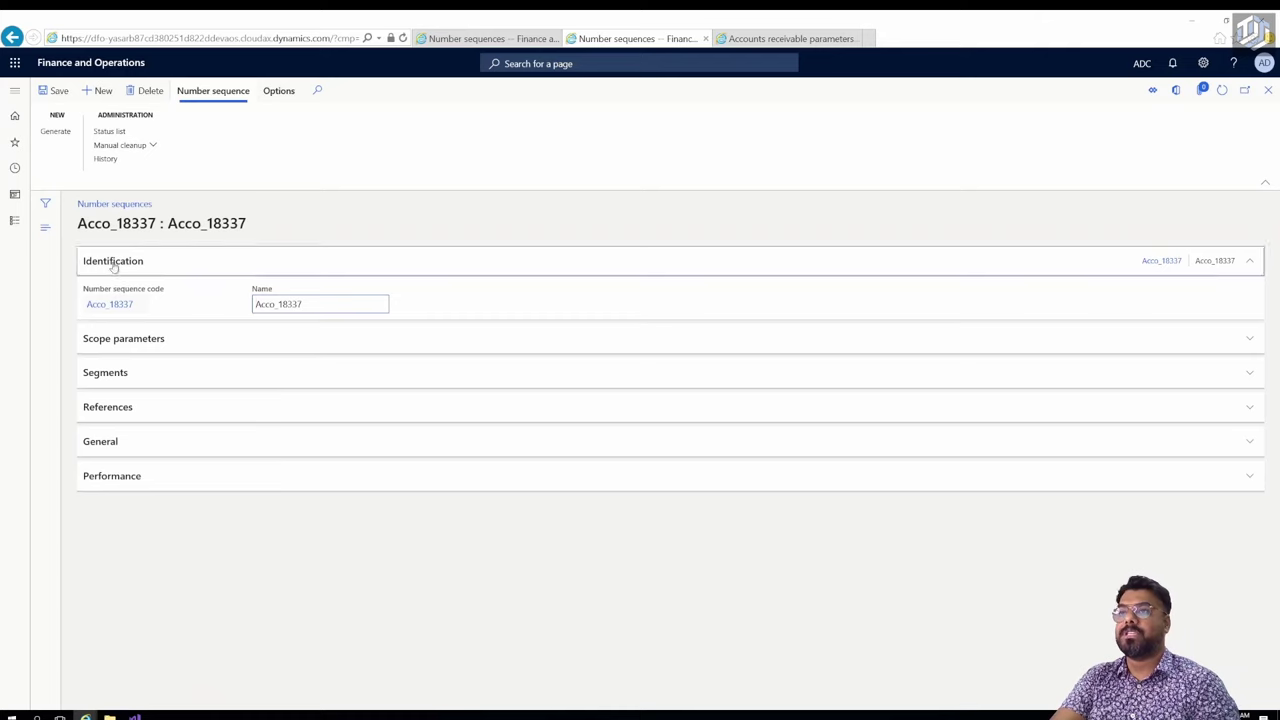
Step: Inspect Acco_18337's segments (Company ADC, Constant, Alphanumeric ######), then view receivables parameters
{"action": "right_click", "coordinate": [114, 264]}
{"action": "left_click", "coordinate": [459, 579]}
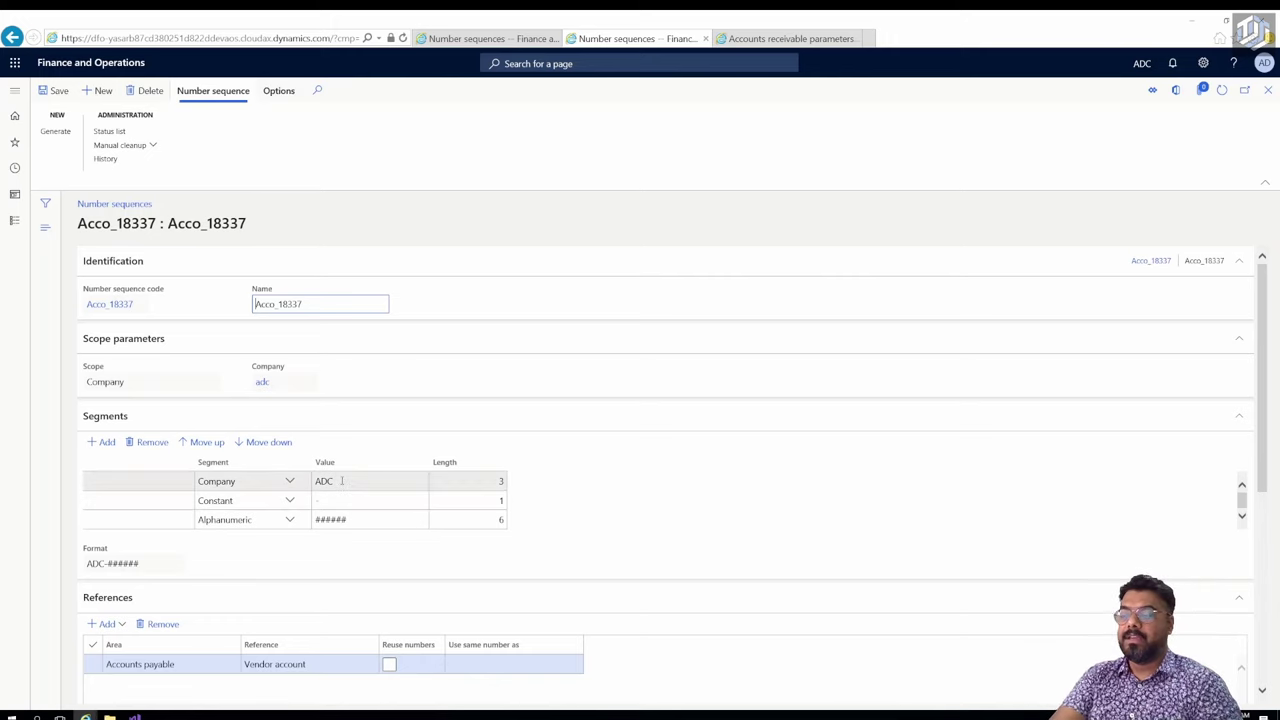
{"action": "left_click", "coordinate": [345, 481]}
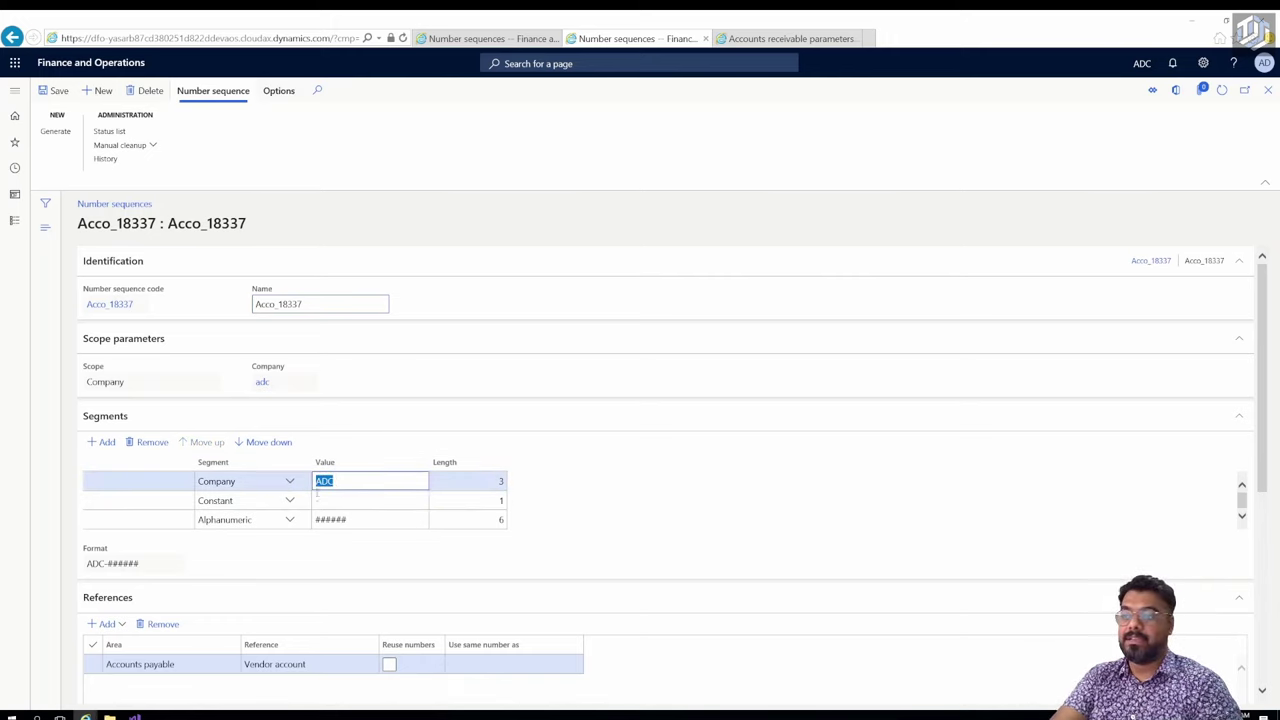
{"action": "left_click", "coordinate": [334, 501]}
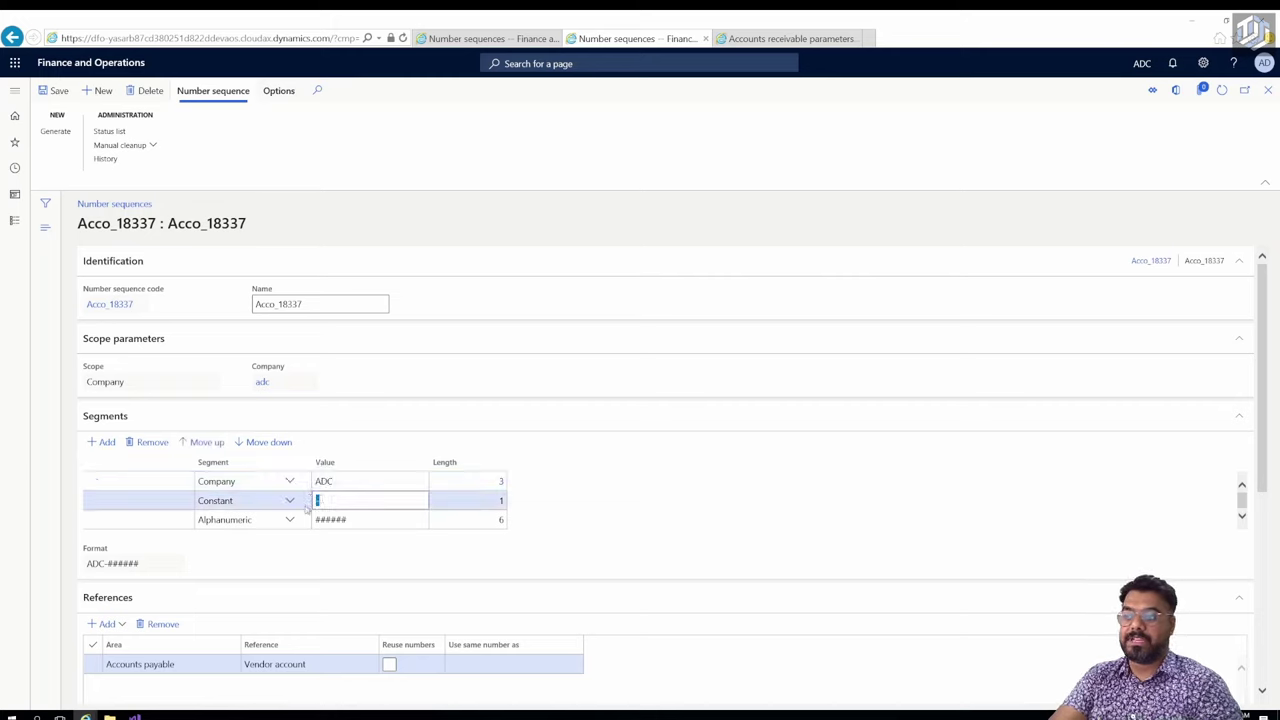
{"action": "left_click", "coordinate": [366, 519]}
{"action": "left_click_drag", "start_coordinate": [366, 519], "coordinate": [308, 522]}
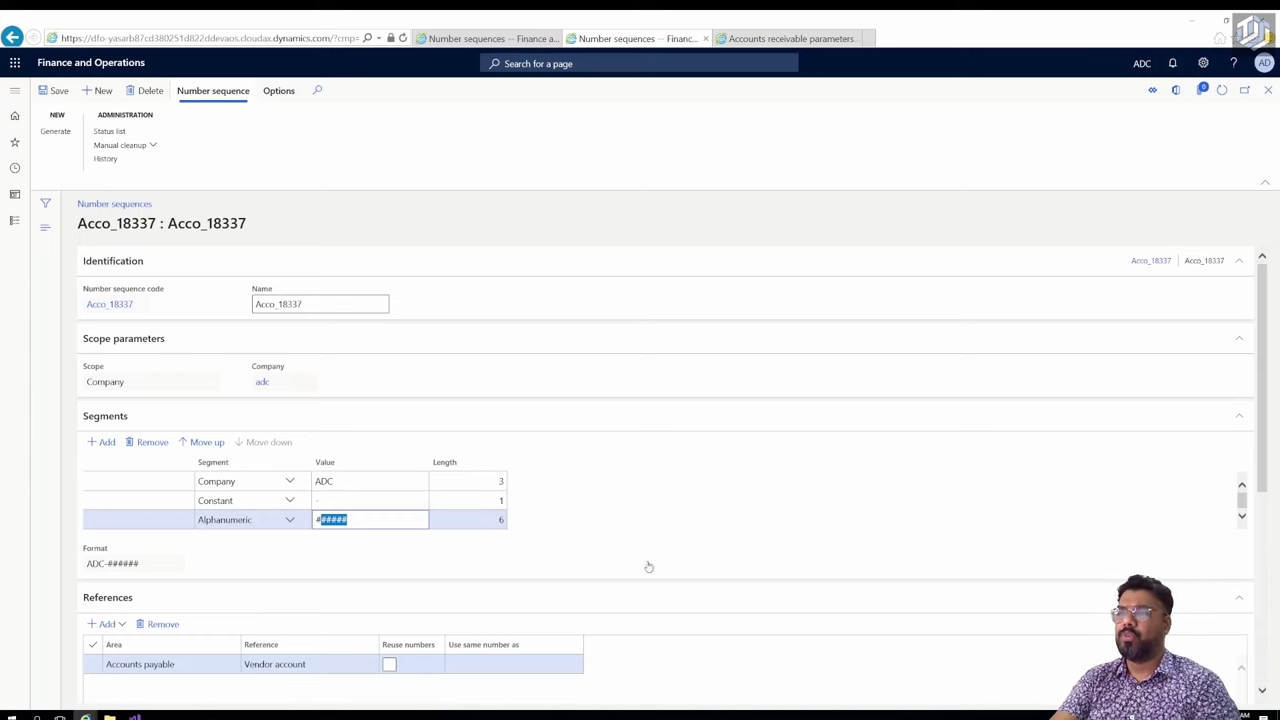
{"action": "left_click", "coordinate": [785, 38]}
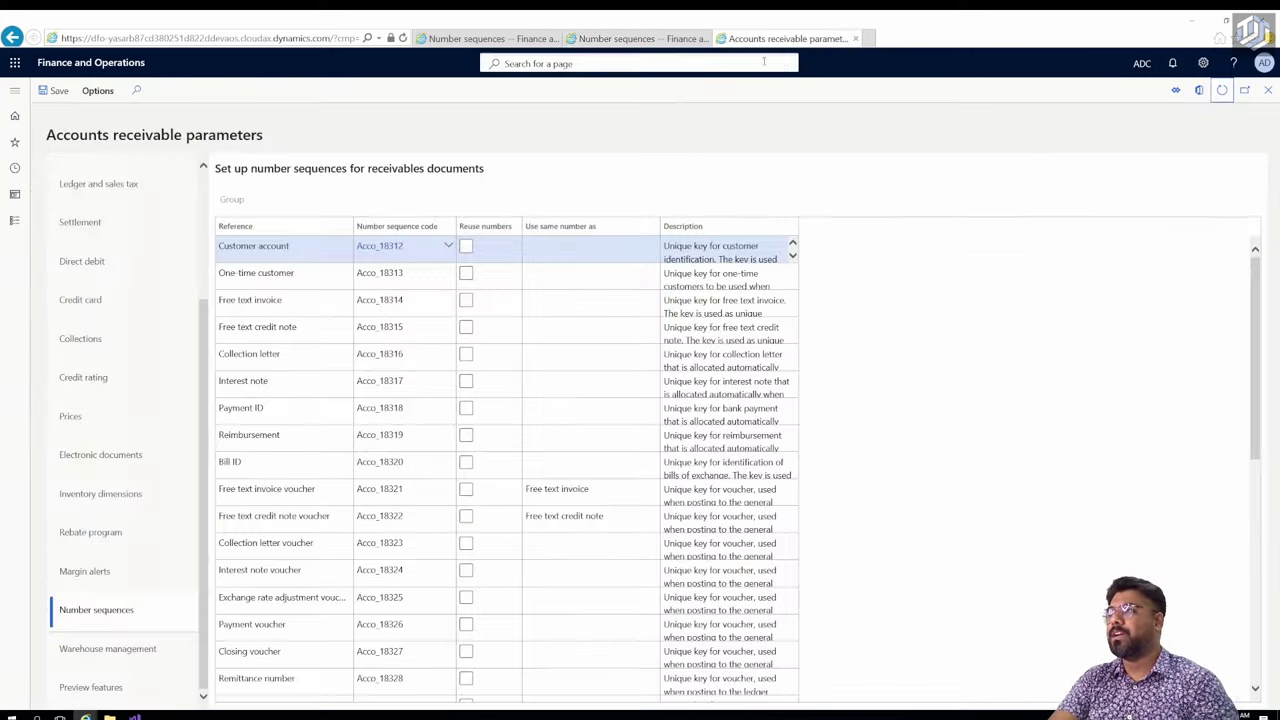
Step: Open customer sequence Acco_18312, compare its ADC-###### segments, then return to Acco_18337
{"action": "left_click", "coordinate": [388, 252]}
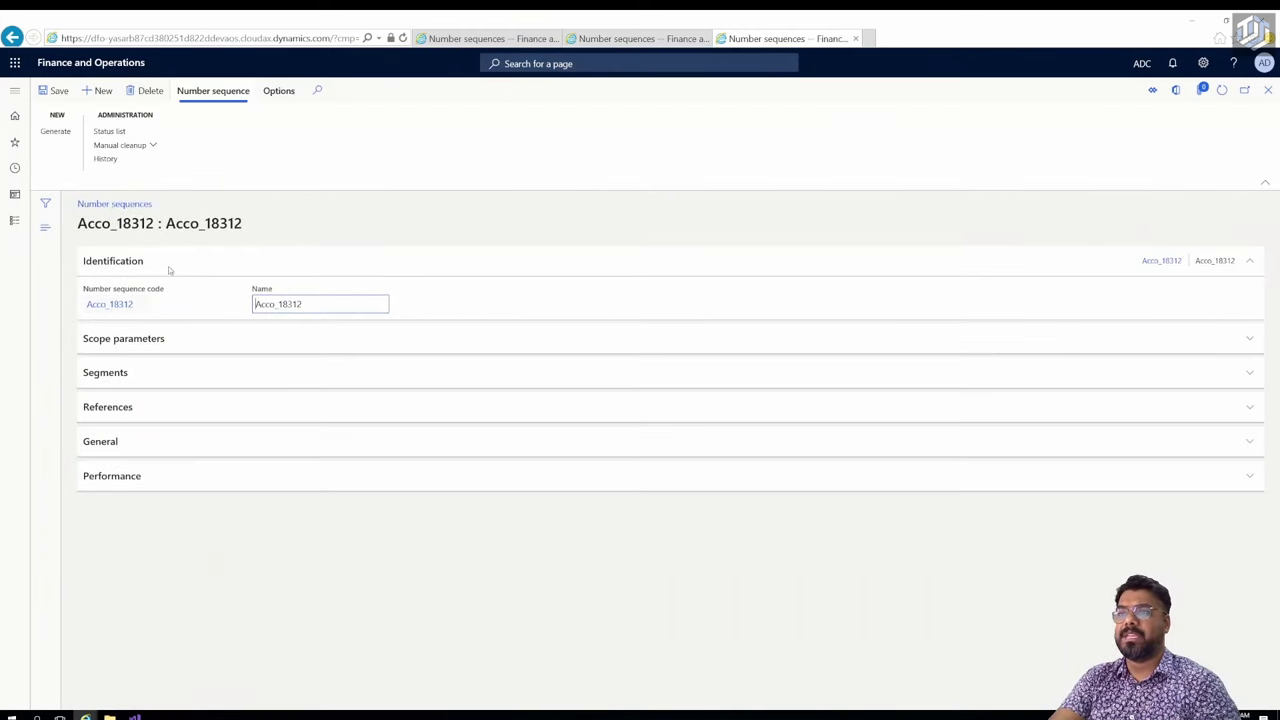
{"action": "right_click", "coordinate": [109, 266]}
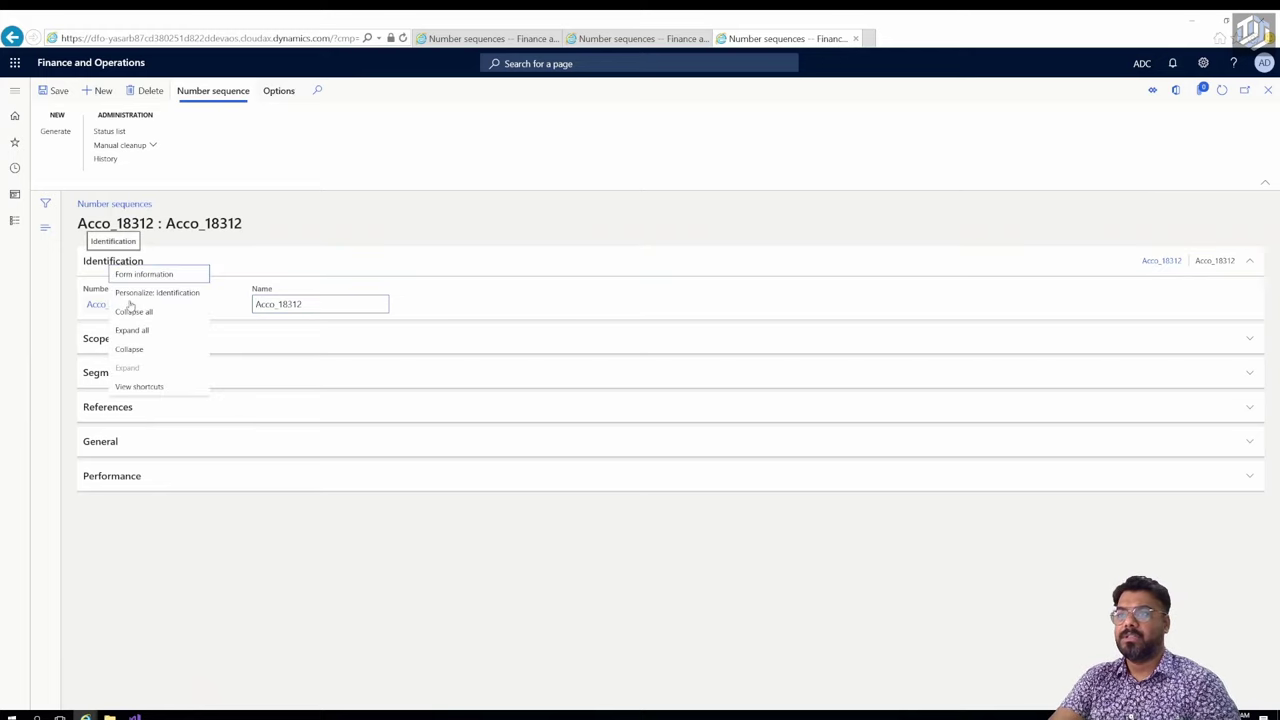
{"action": "left_click", "coordinate": [347, 559]}
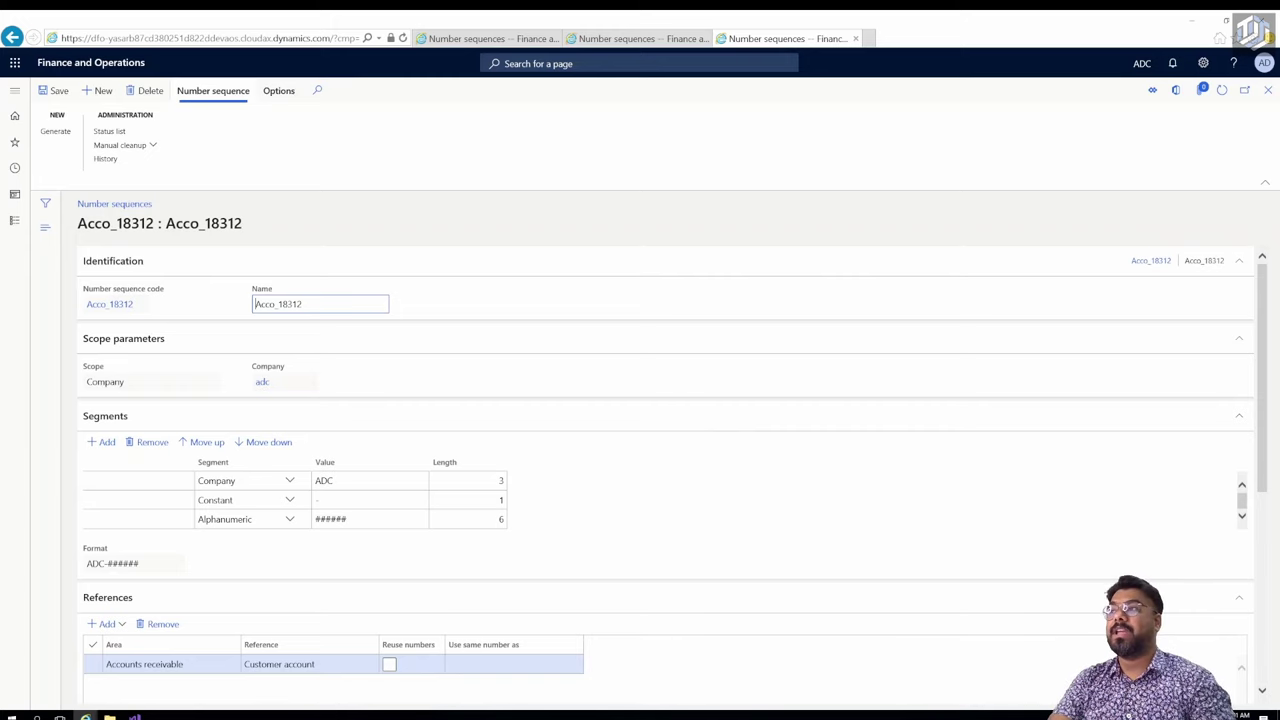
{"action": "left_click", "coordinate": [630, 38]}
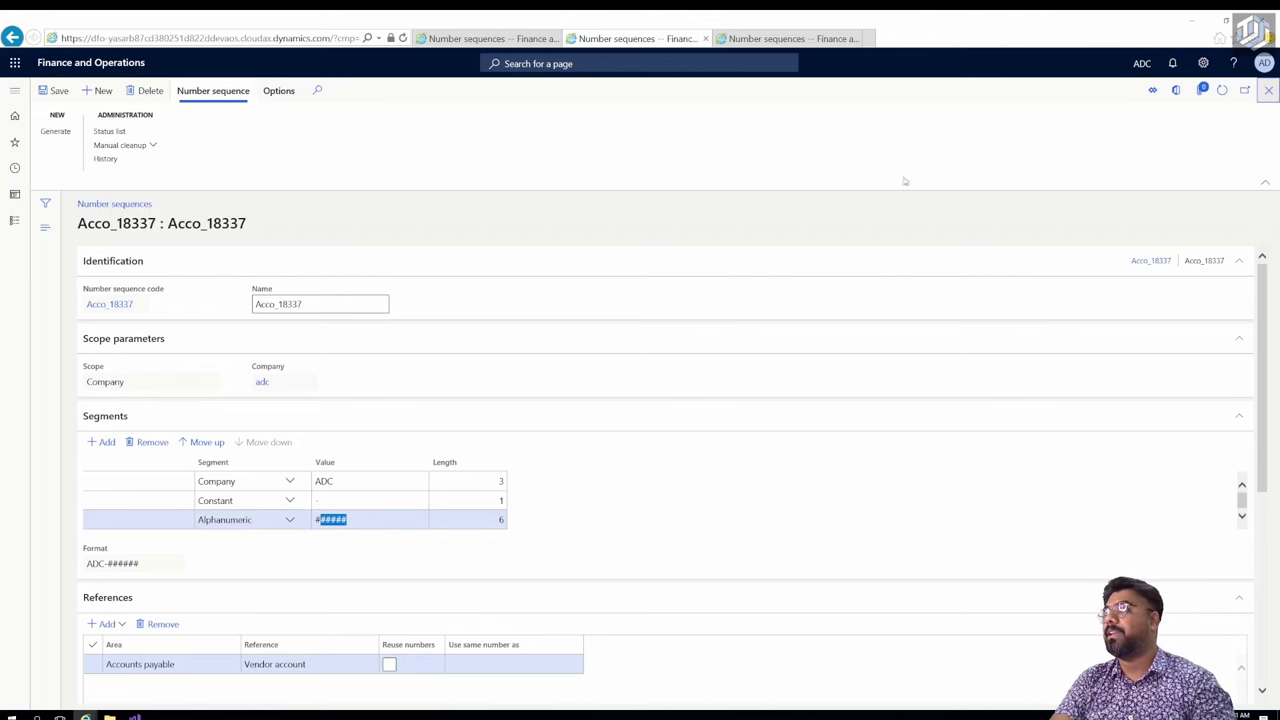
Step: Return to the number sequences list to start a blank sequence record
{"action": "key", "text": "alt+Left"}
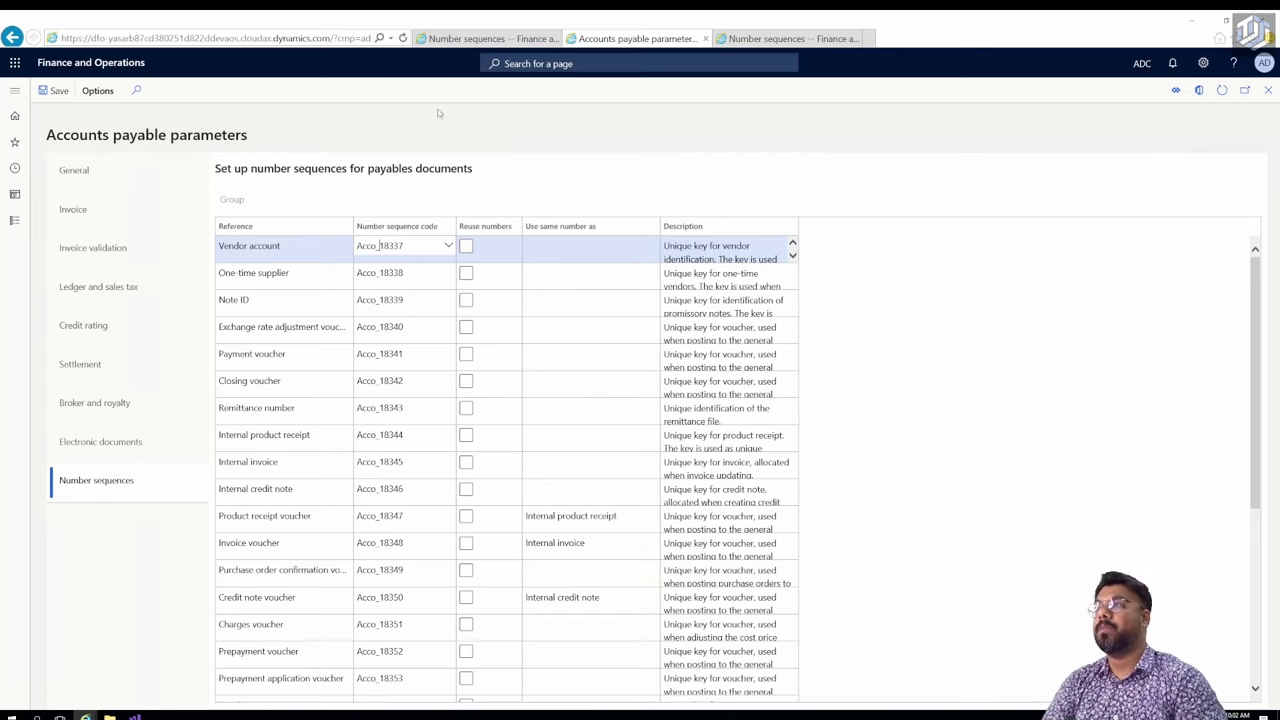
{"action": "left_click", "coordinate": [470, 40]}
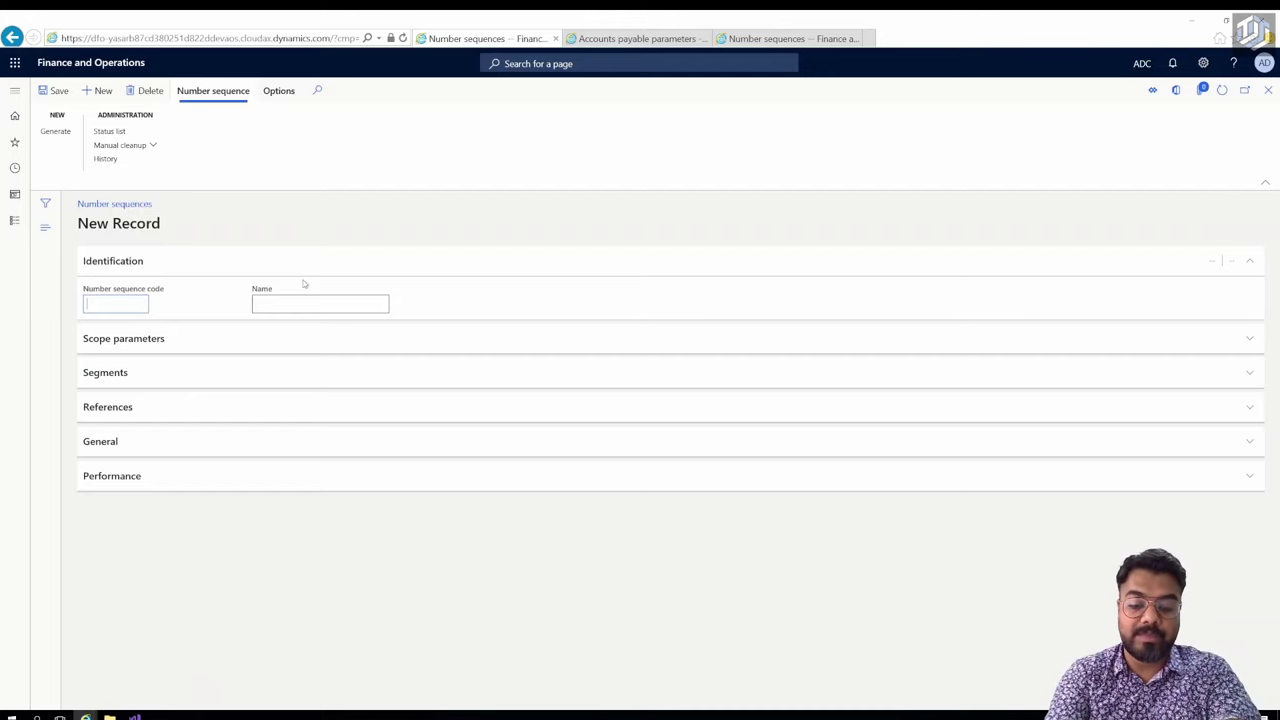
Step: Enter code Venseqcode and name 'Vendor seq code' for the new sequence, then save it
{"action": "type", "text": "Ven"}
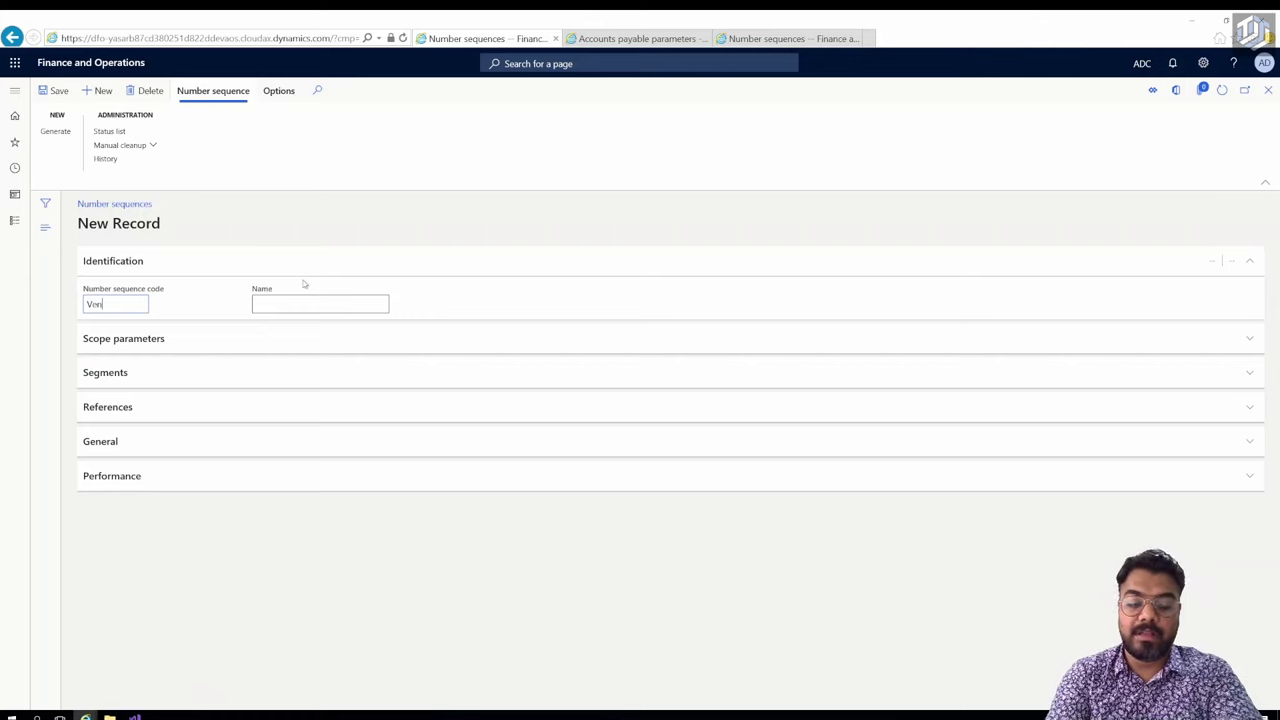
{"action": "type", "text": "dseq"}
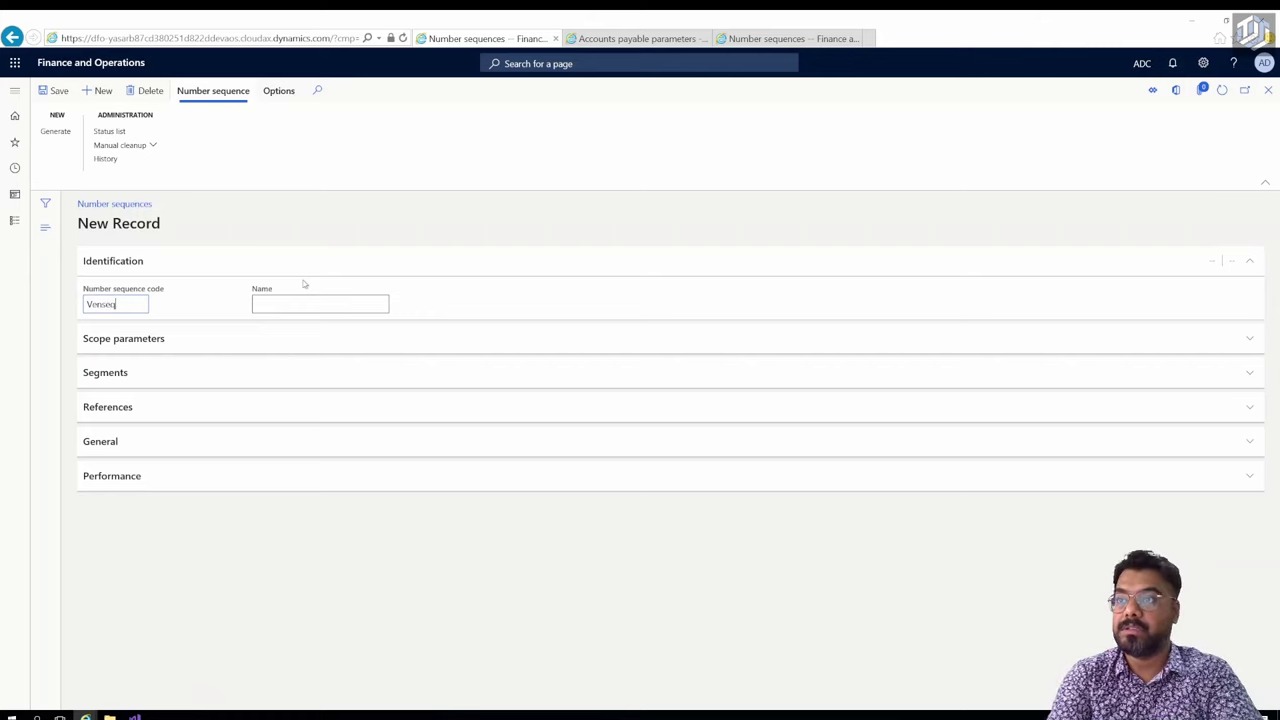
{"action": "type", "text": "code"}
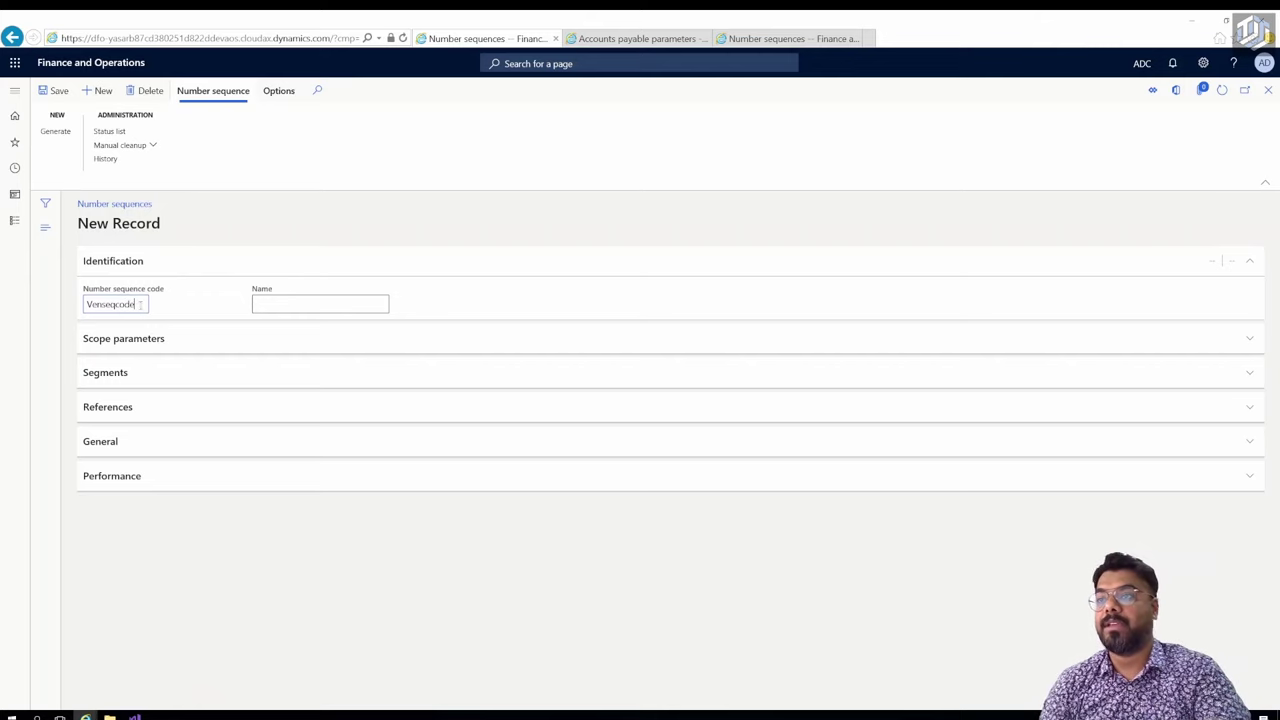
{"action": "left_click_drag", "start_coordinate": [140, 305], "coordinate": [57, 294]}
{"action": "left_click", "coordinate": [357, 305]}
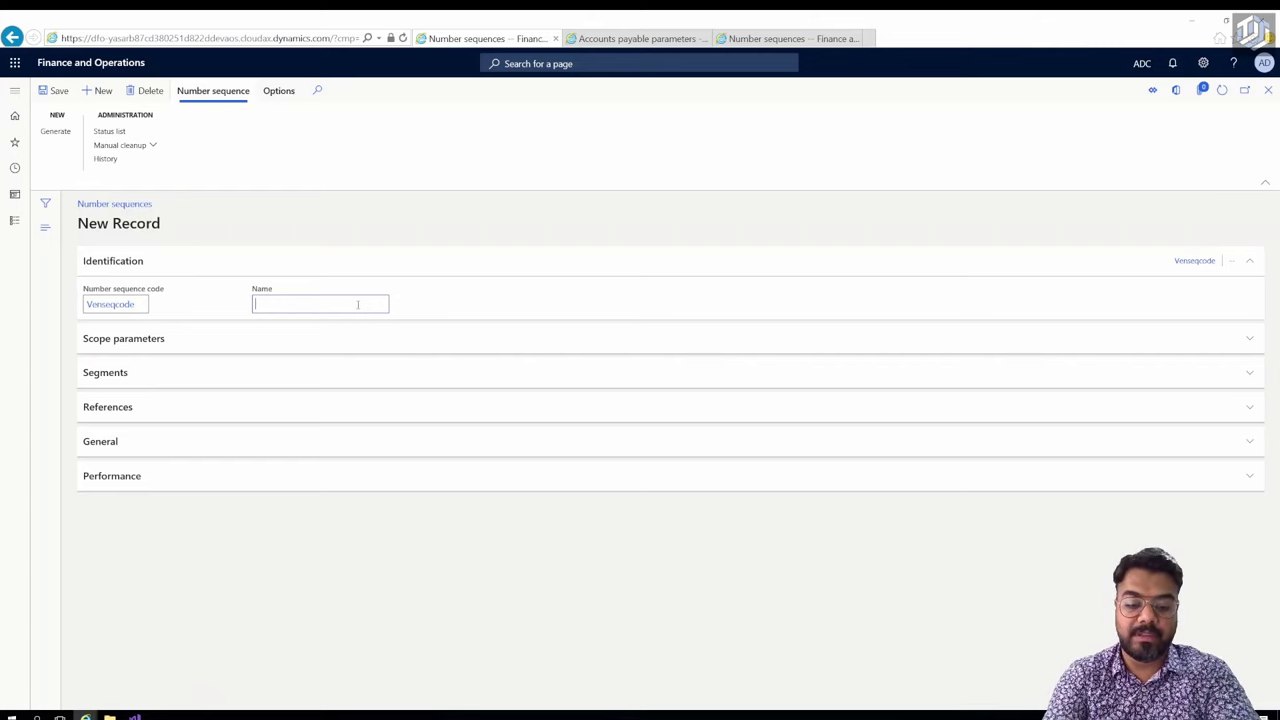
{"action": "type", "text": "Ve"}
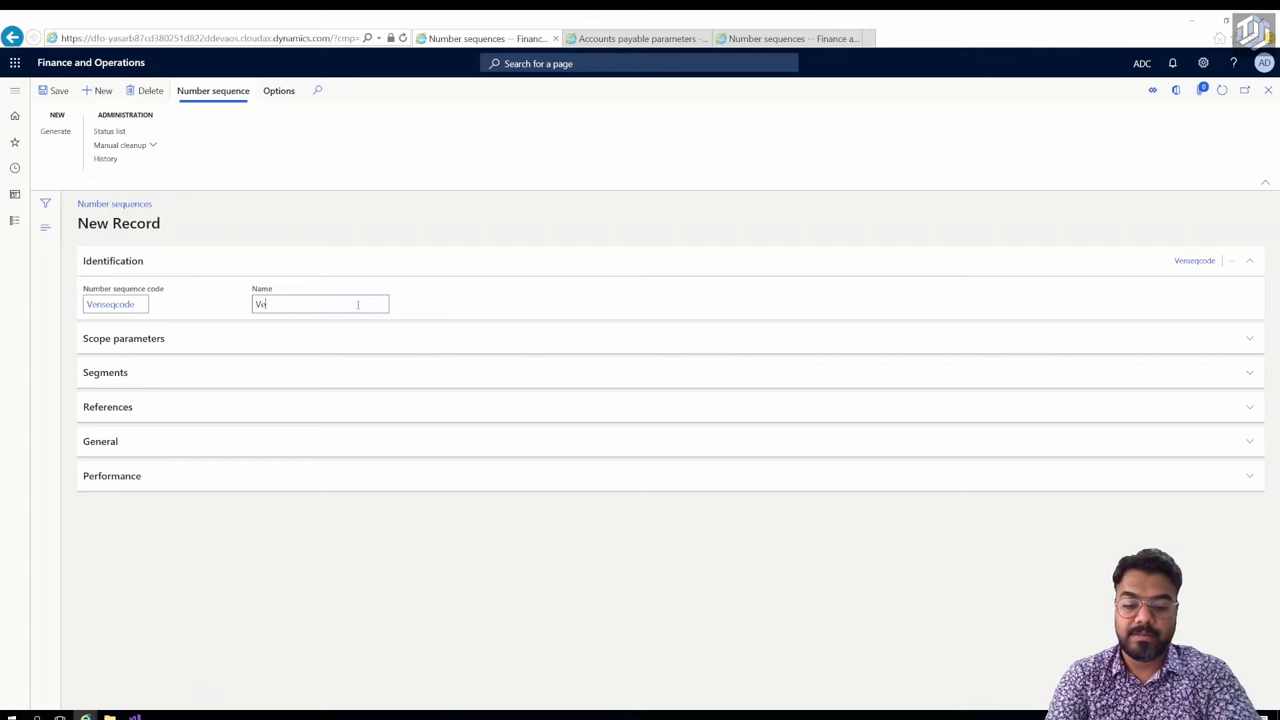
{"action": "type", "text": "ndor se"}
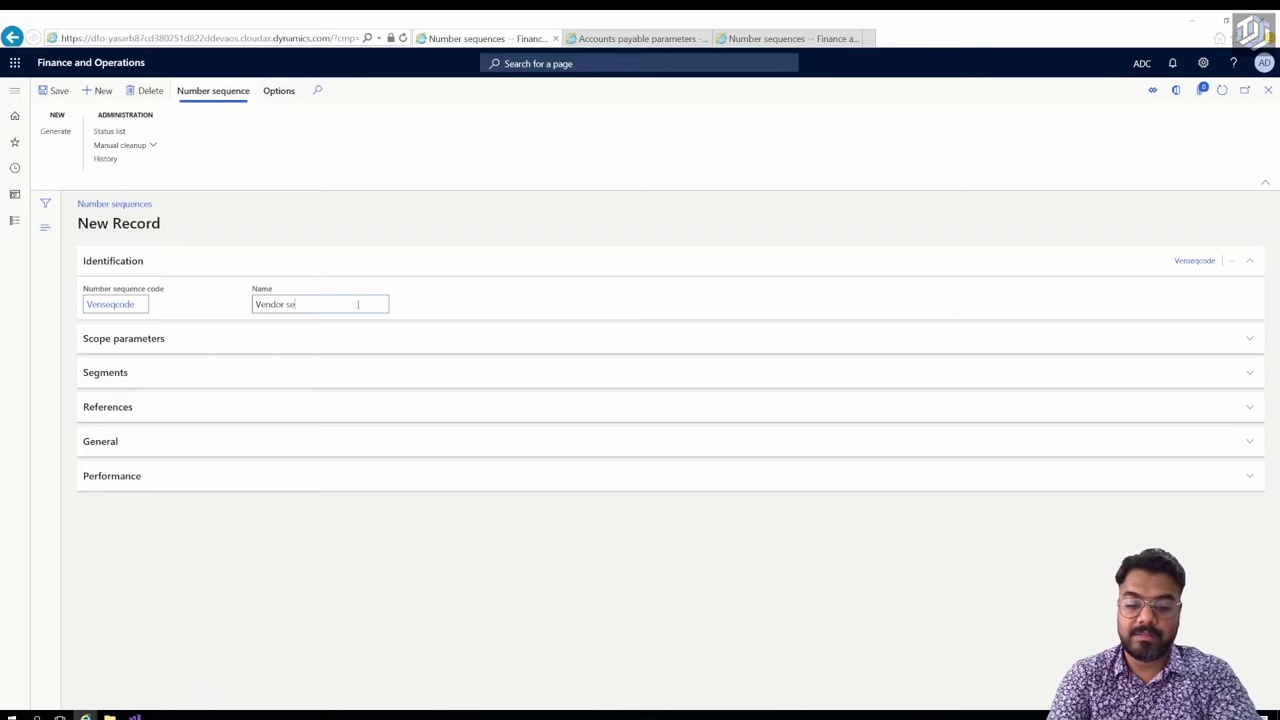
{"action": "type", "text": "q code"}
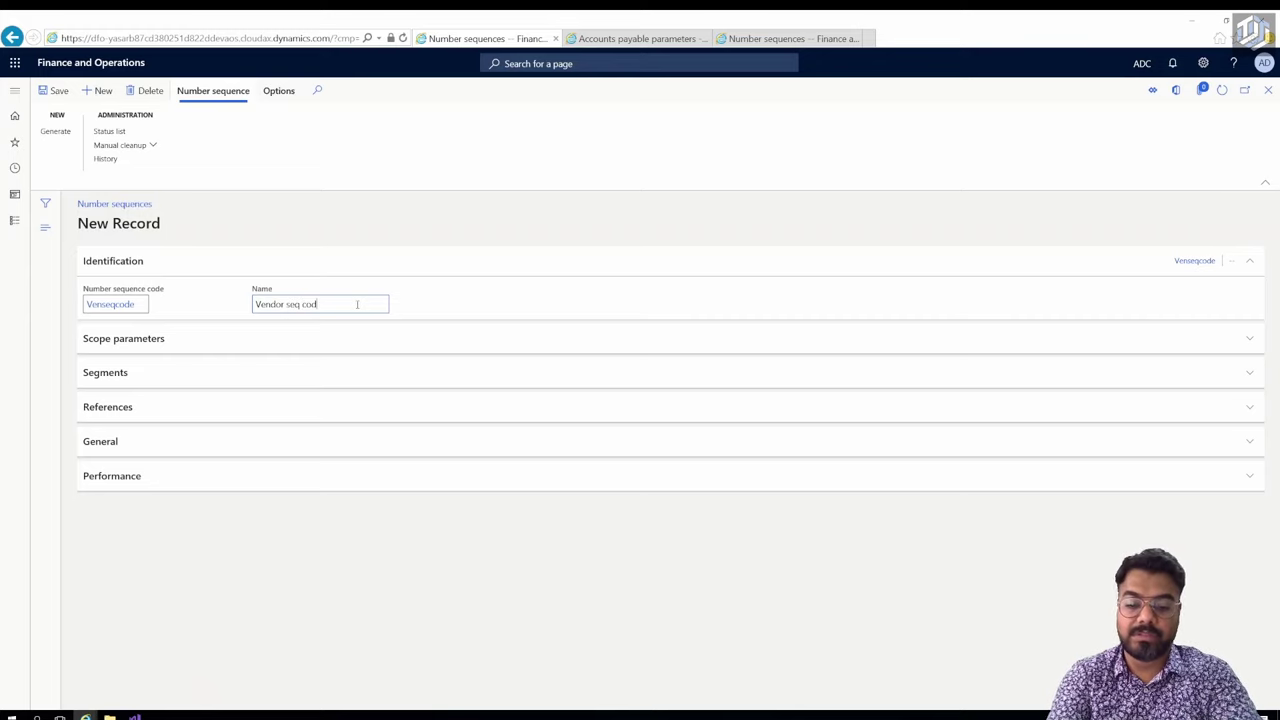
{"action": "left_click", "coordinate": [143, 341]}
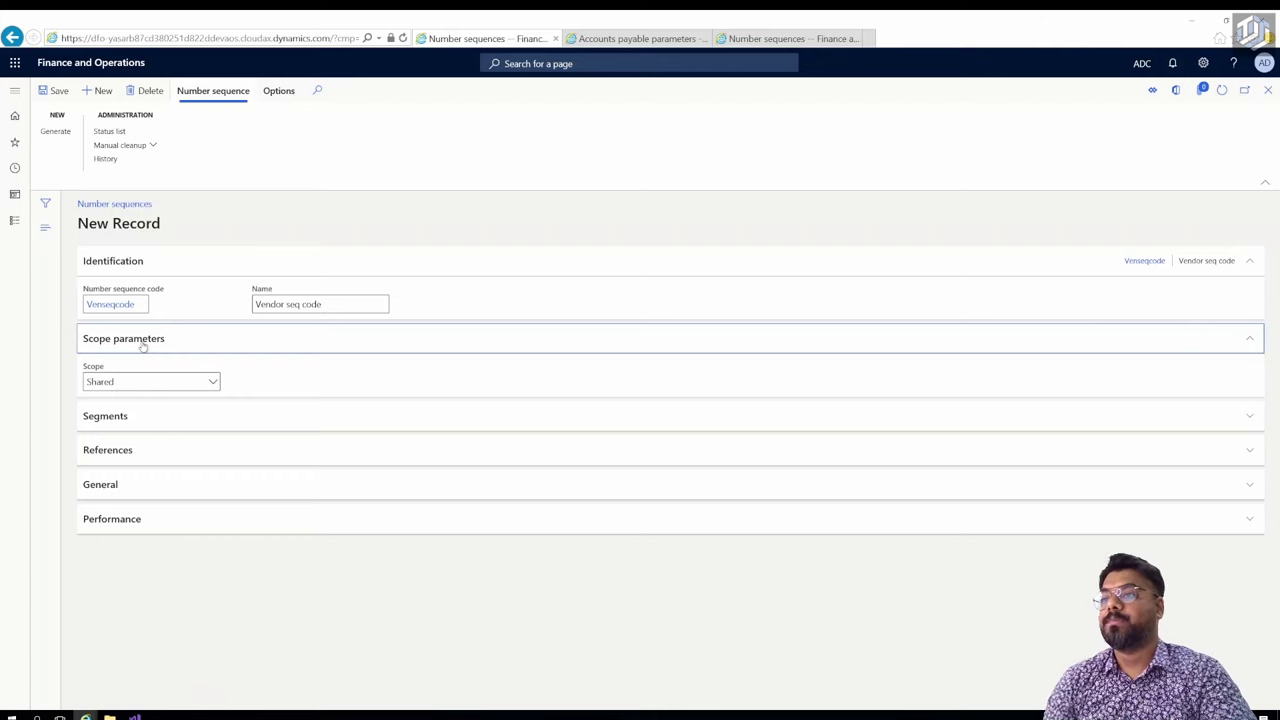
{"action": "right_click", "coordinate": [99, 265]}
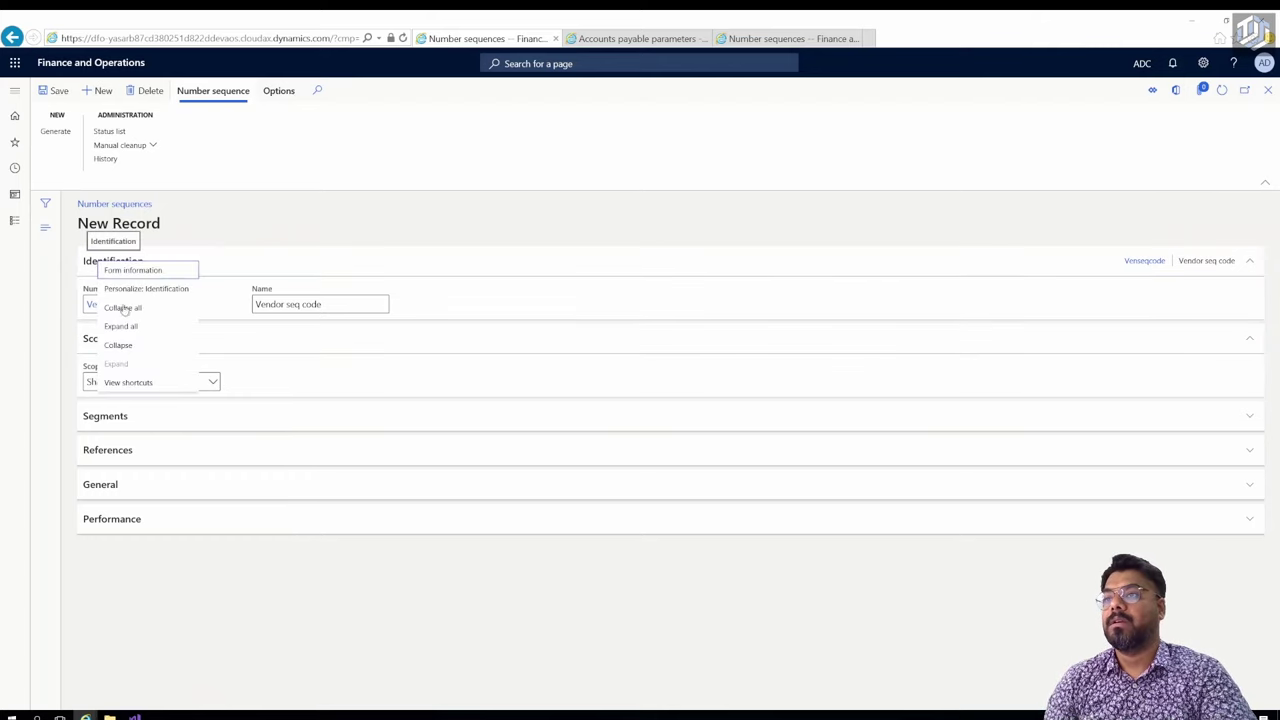
{"action": "left_click", "coordinate": [200, 394]}
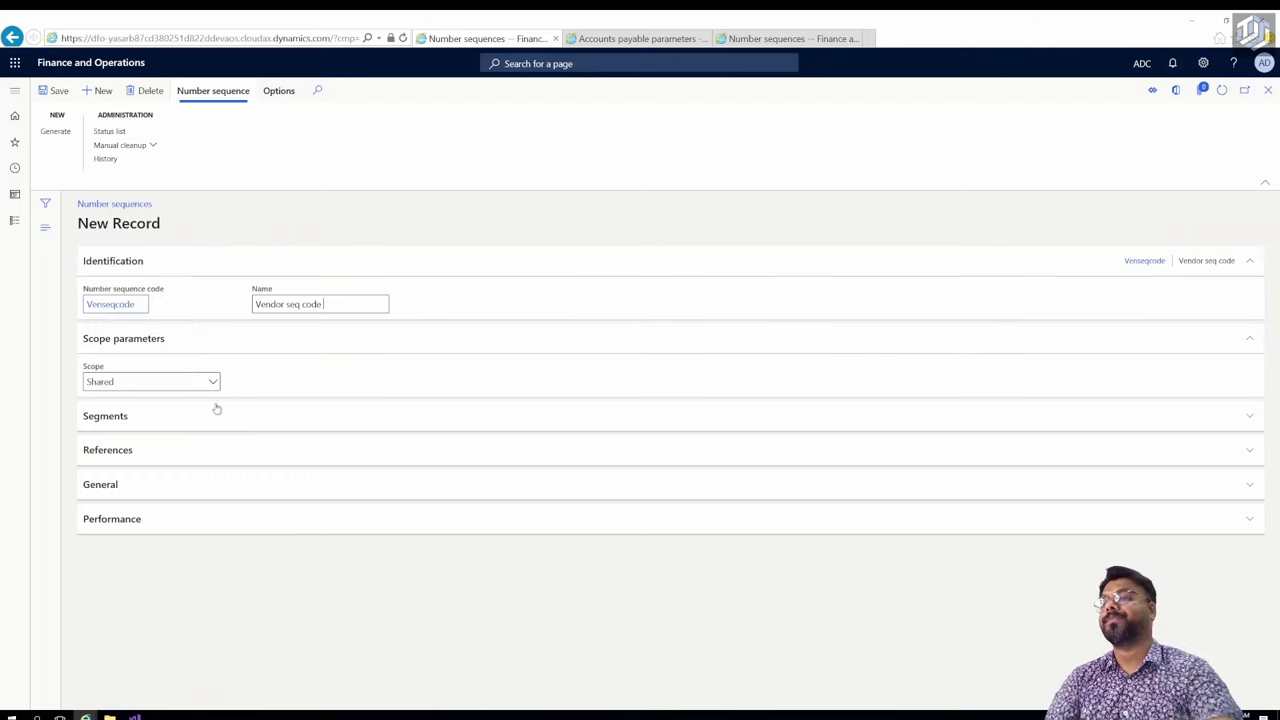
{"action": "key", "text": "ctrl+s"}
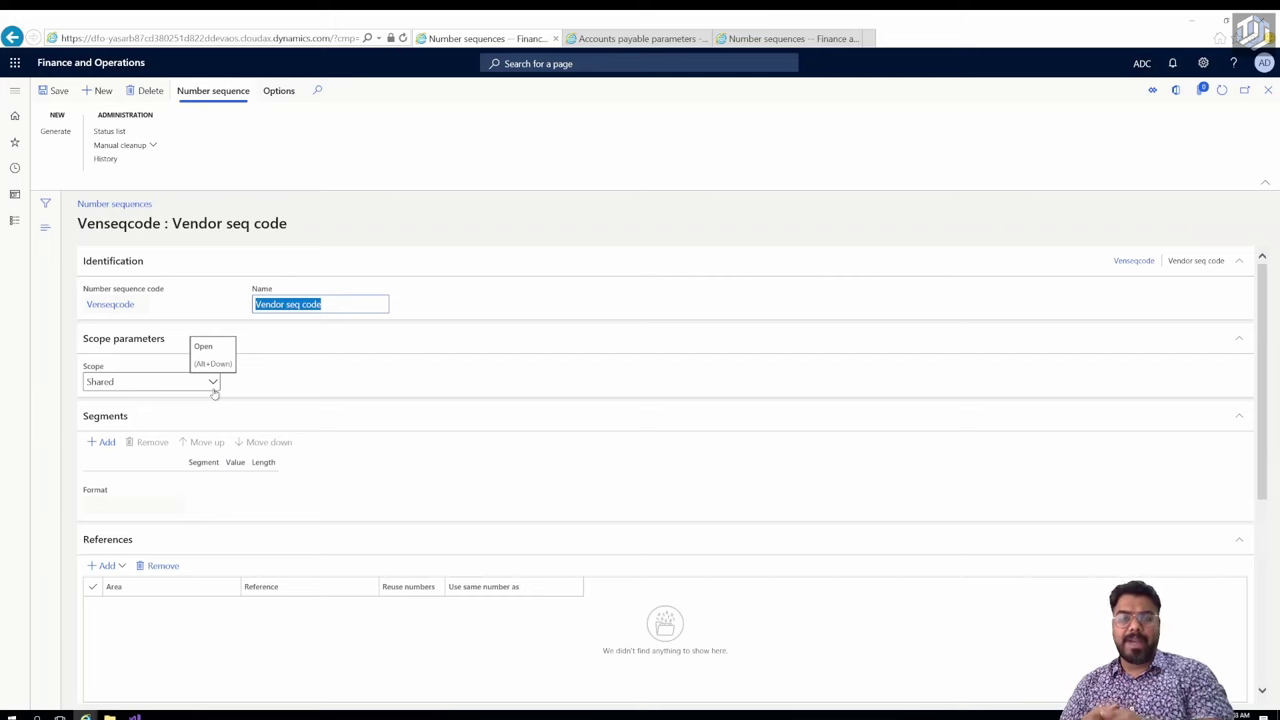
Step: Set the sequence Scope to Company with company ADC, dismiss the warning, and save
{"action": "left_click", "coordinate": [213, 386]}
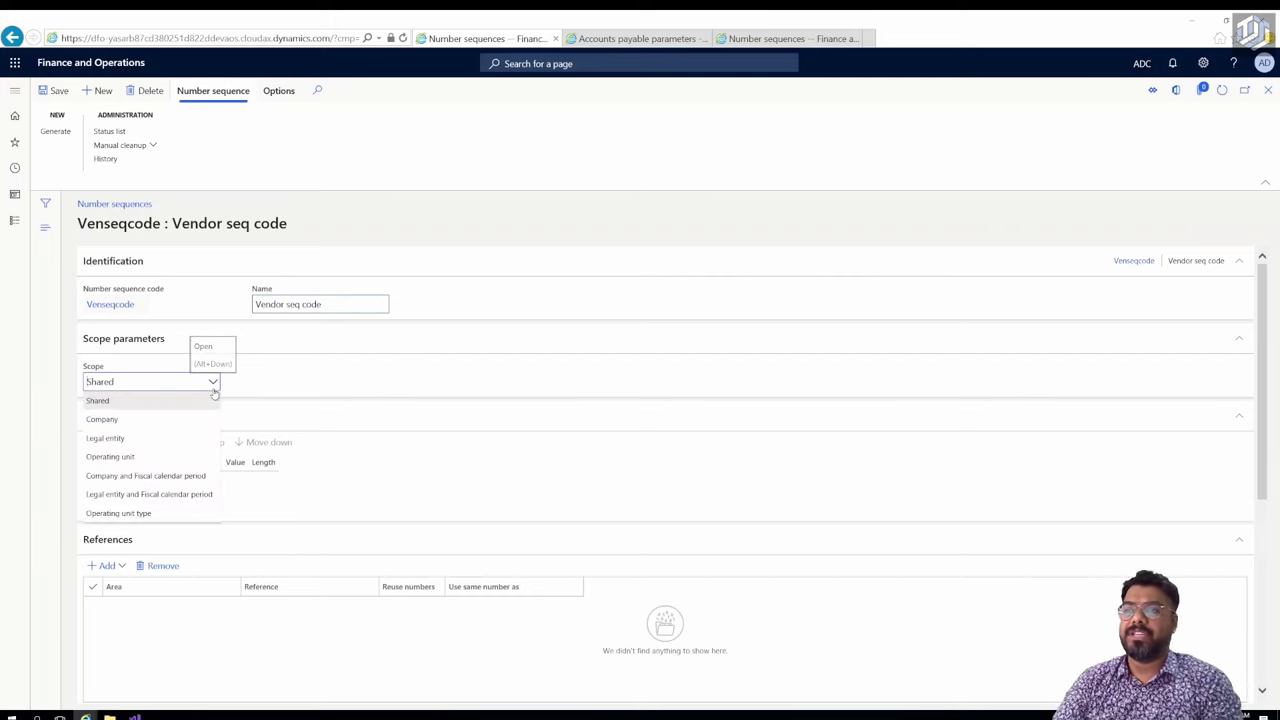
{"action": "left_click", "coordinate": [158, 420]}
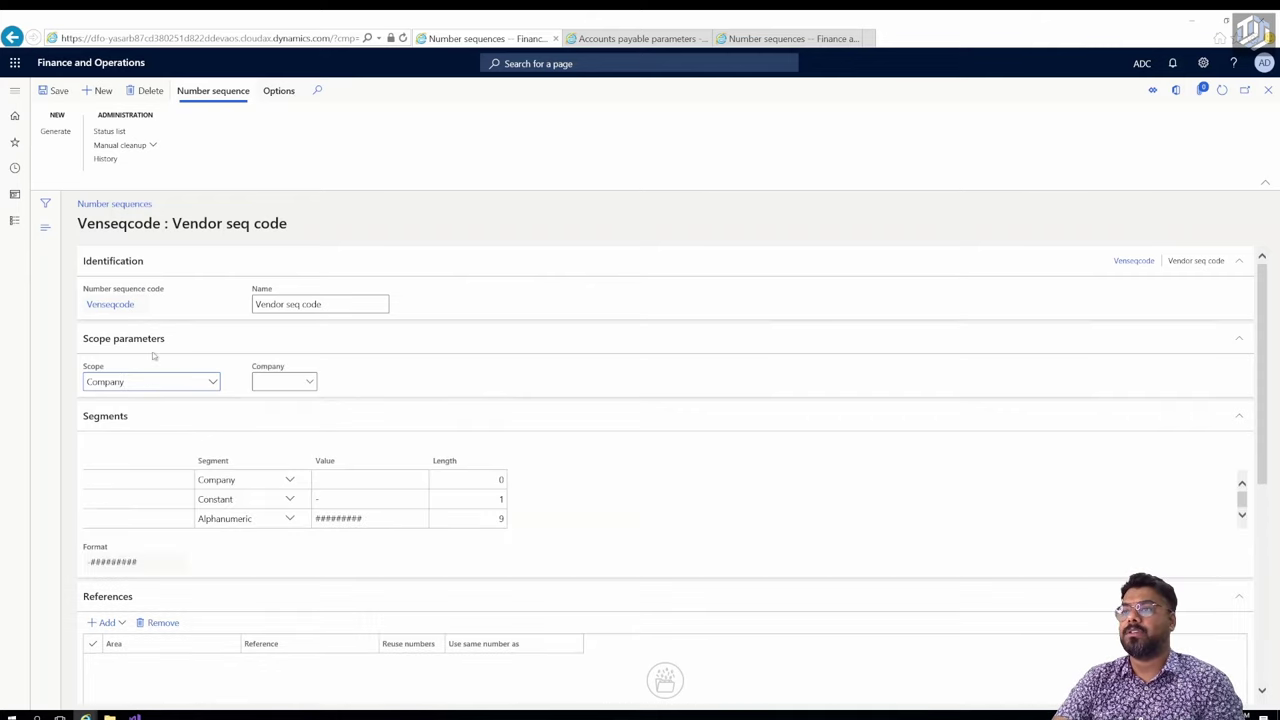
{"action": "key", "text": "alt+s"}
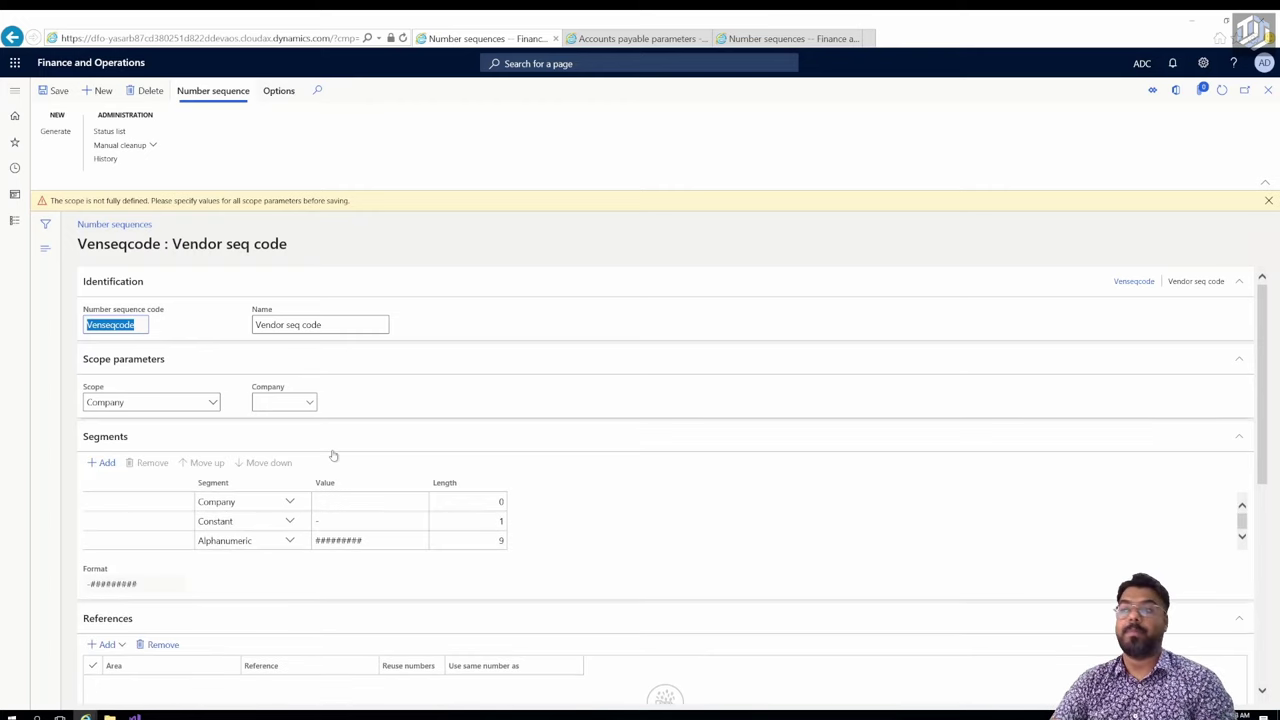
{"action": "left_click", "coordinate": [311, 405]}
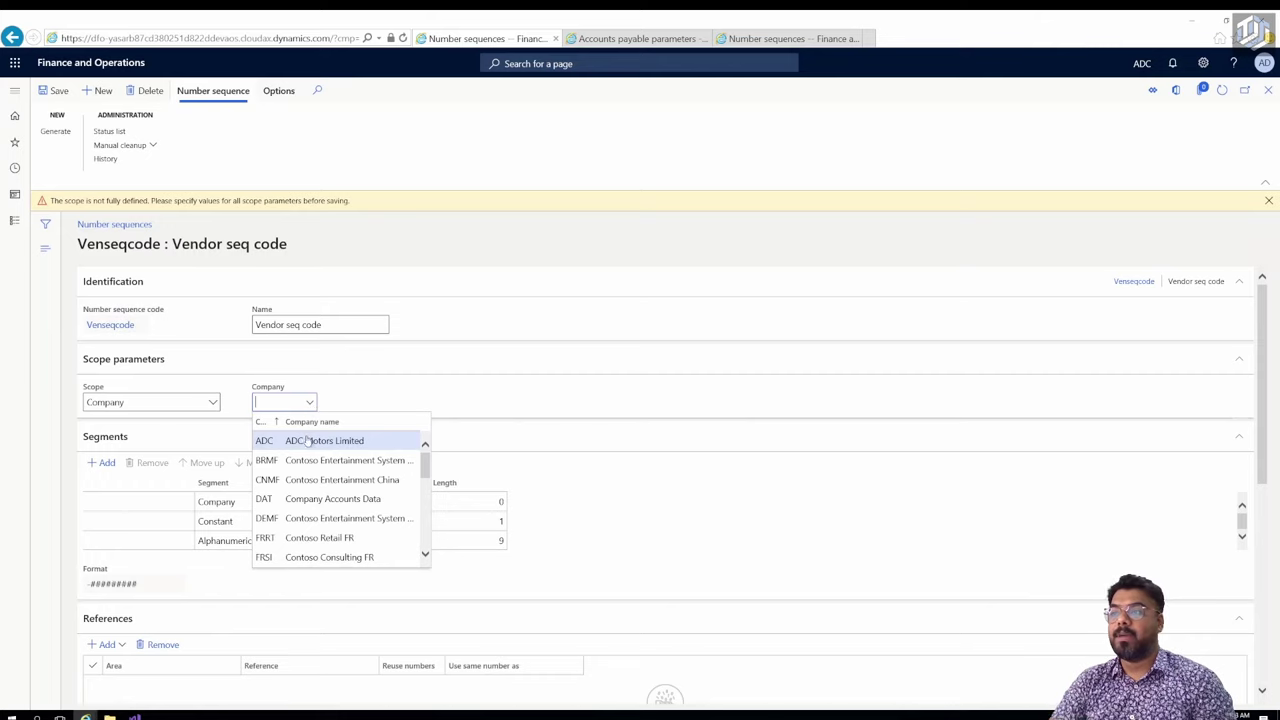
{"action": "left_click", "coordinate": [308, 441]}
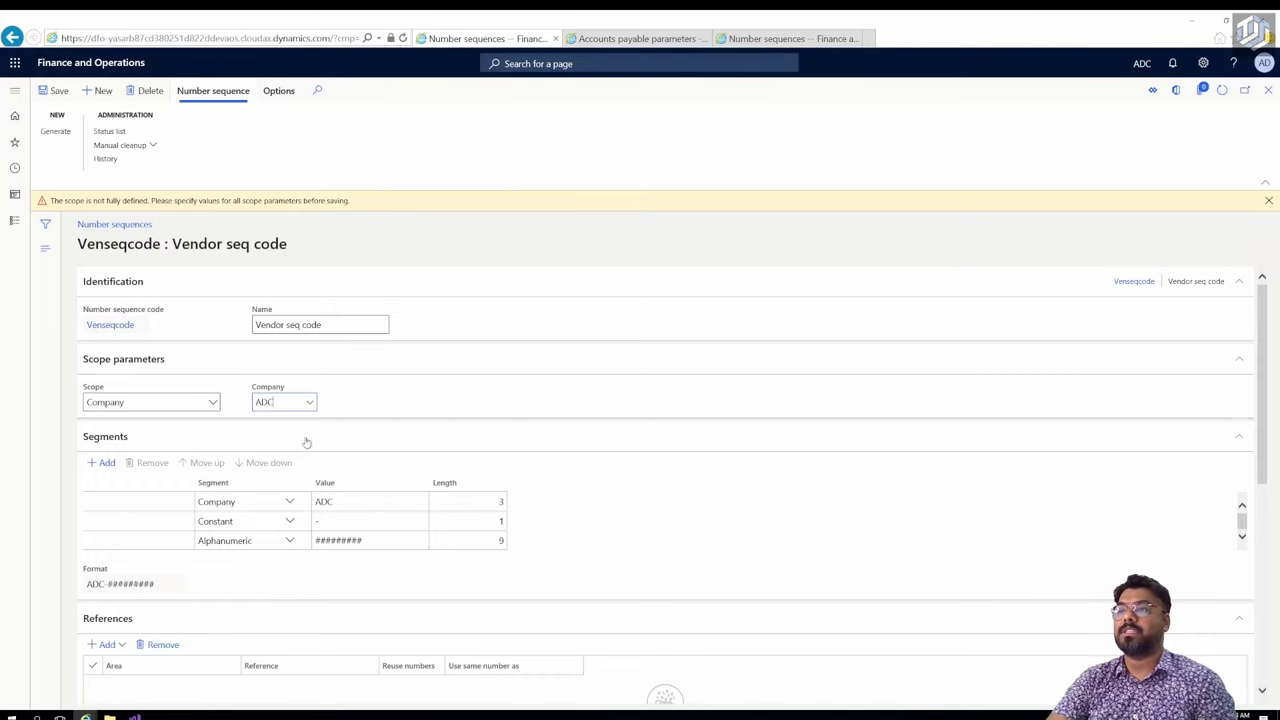
{"action": "left_click", "coordinate": [1267, 201]}
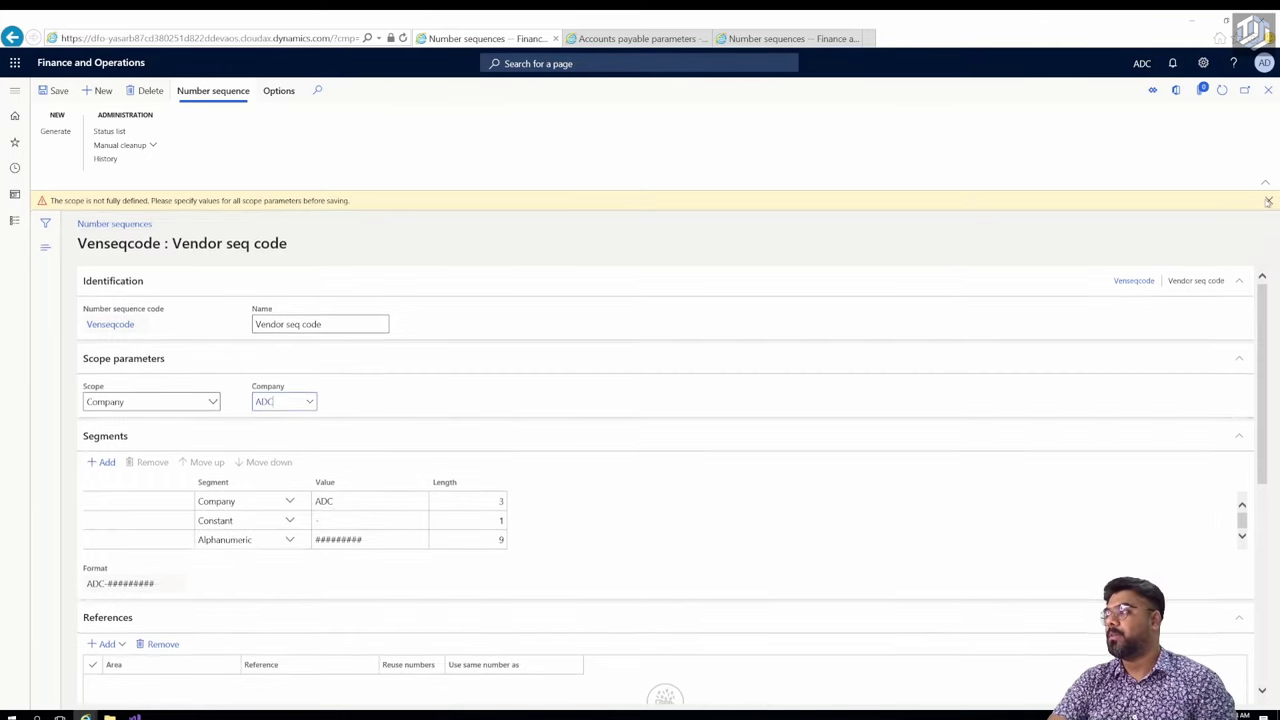
{"action": "left_click", "coordinate": [58, 91]}
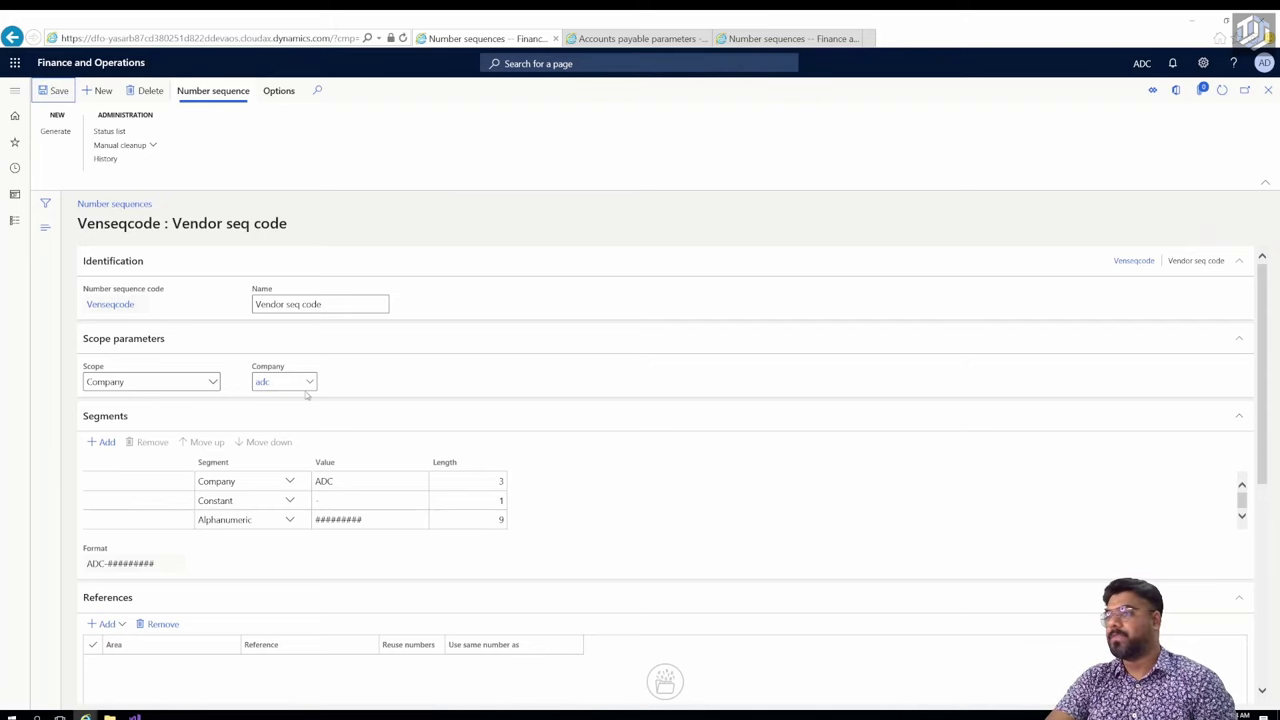
Step: Remove the Company segment, add constant VEN- and trim the alphanumeric to ###### (VEN-######)
{"action": "scroll", "coordinate": [308, 396], "scroll_direction": "down", "scroll_amount": 1}
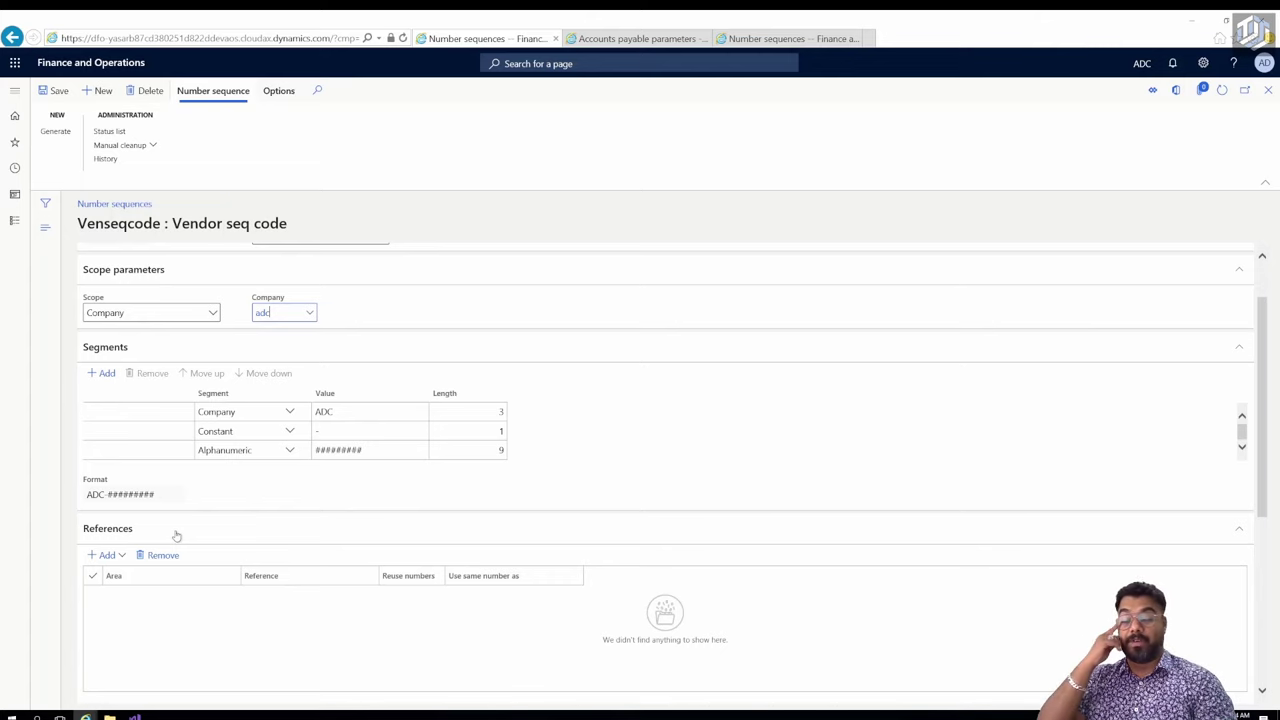
{"action": "left_click", "coordinate": [148, 408]}
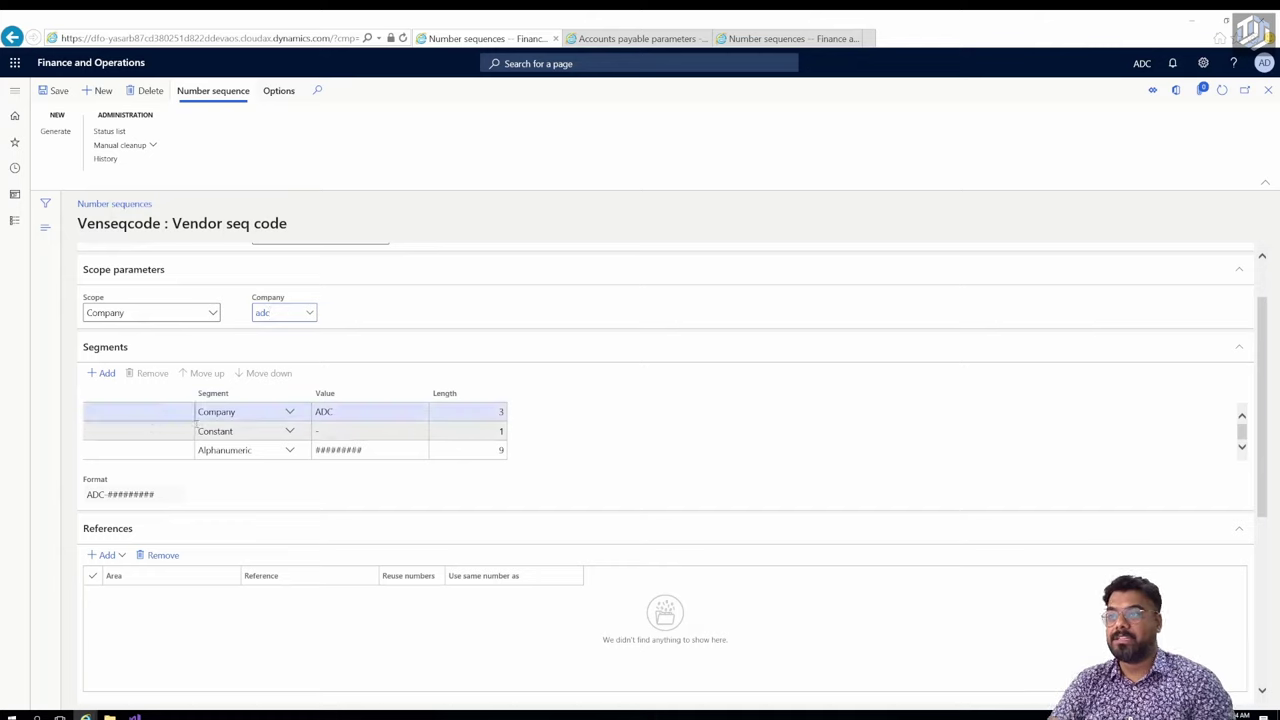
{"action": "left_click", "coordinate": [379, 419]}
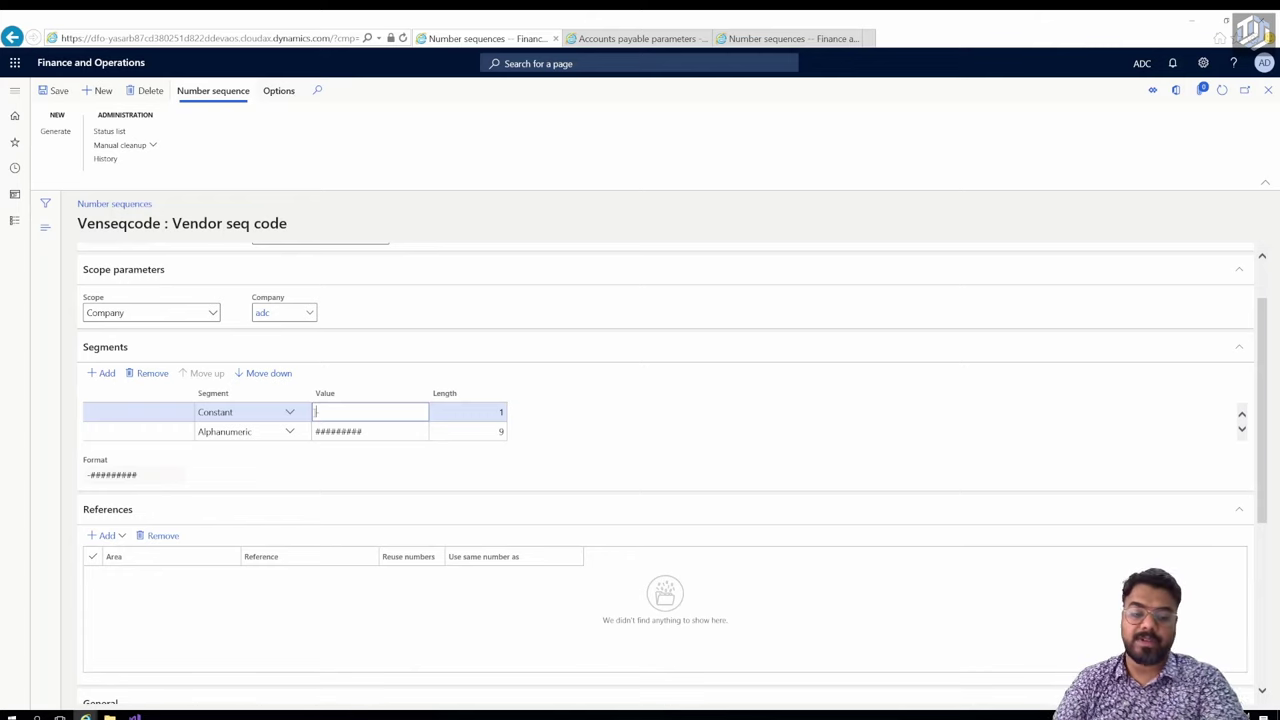
{"action": "type", "text": "VEN"}
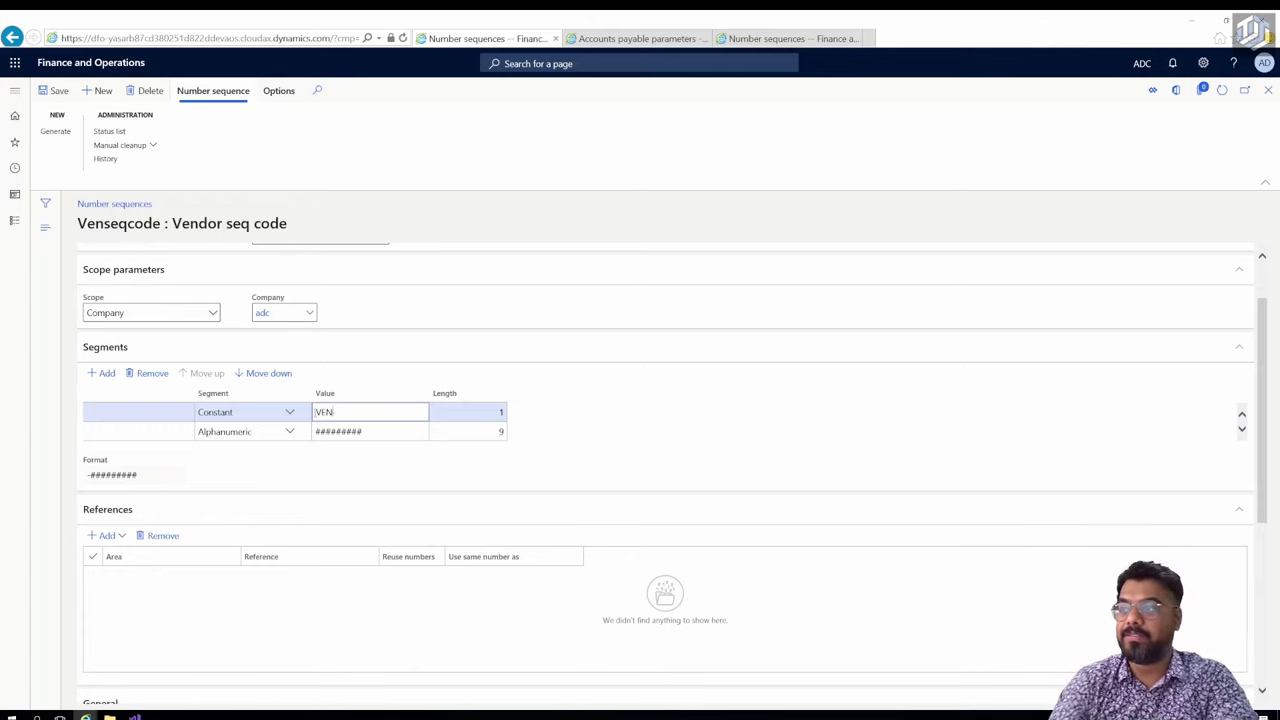
{"action": "type", "text": "-"}
{"action": "left_click", "coordinate": [380, 434]}
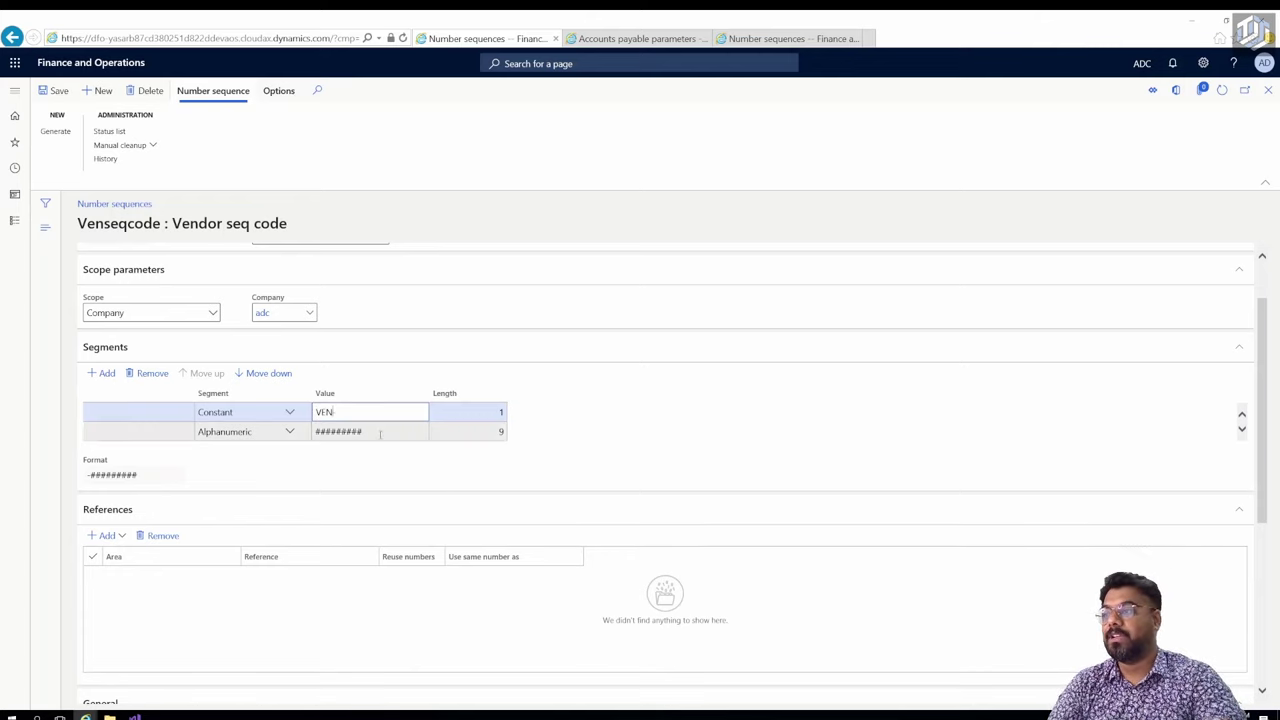
{"action": "key", "text": "BackSpace"}
{"action": "key", "text": "BackSpace"}
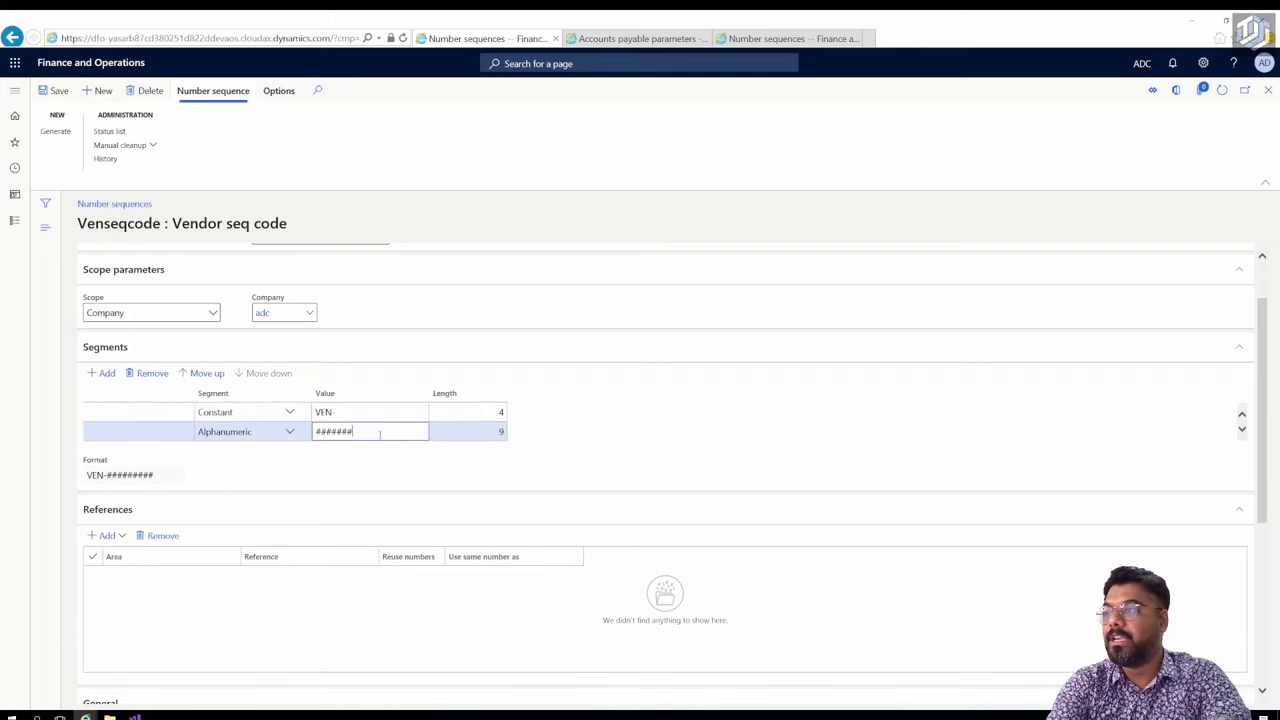
{"action": "key", "text": "BackSpace"}
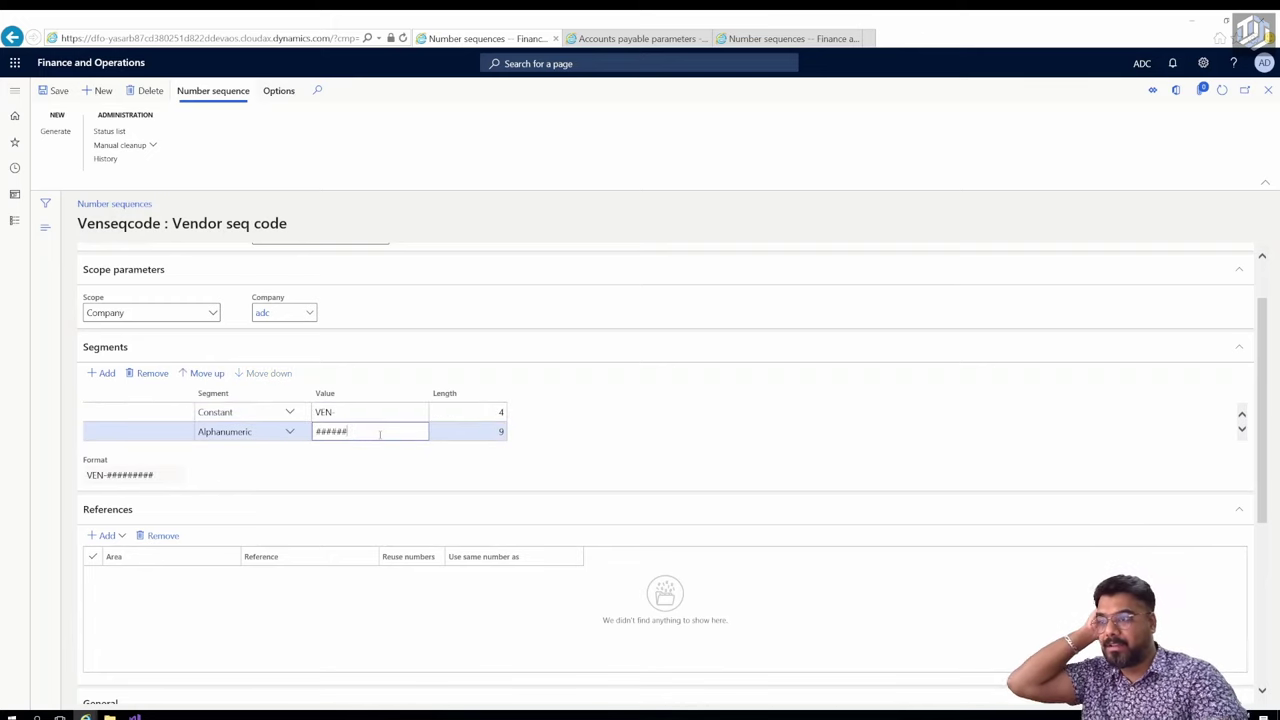
{"action": "left_click", "coordinate": [600, 437]}
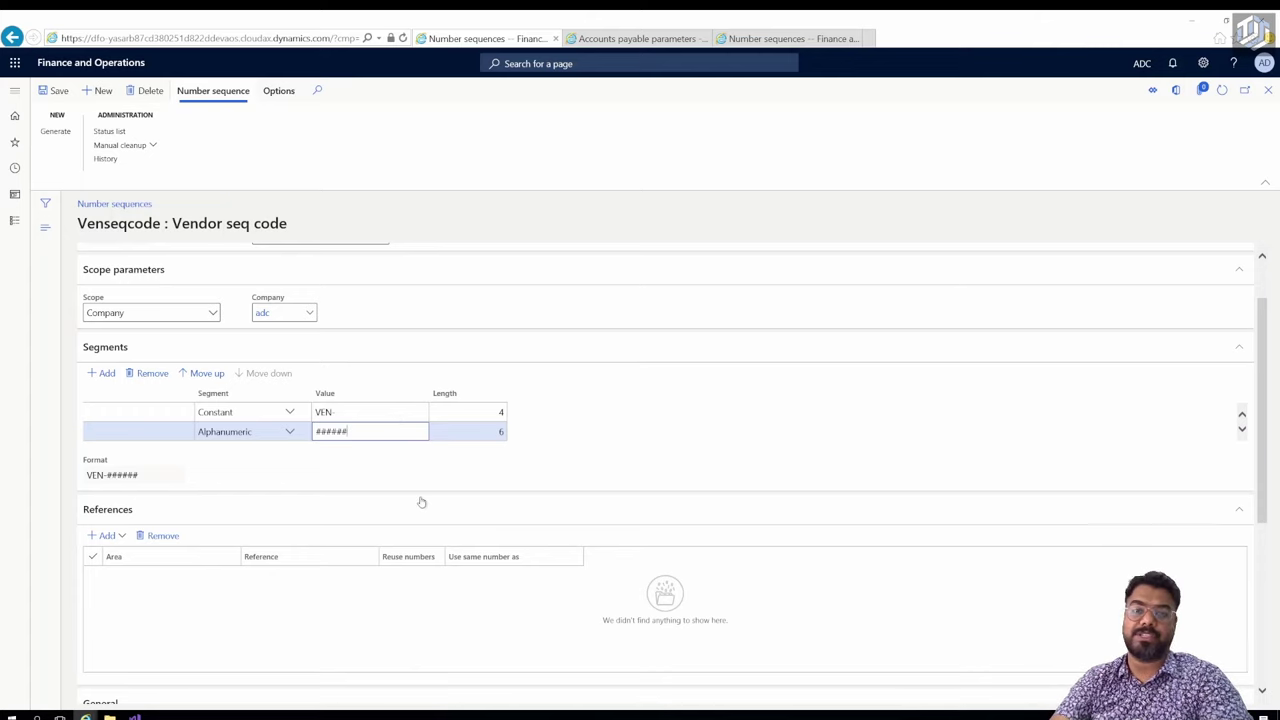
{"action": "left_click", "coordinate": [586, 417]}
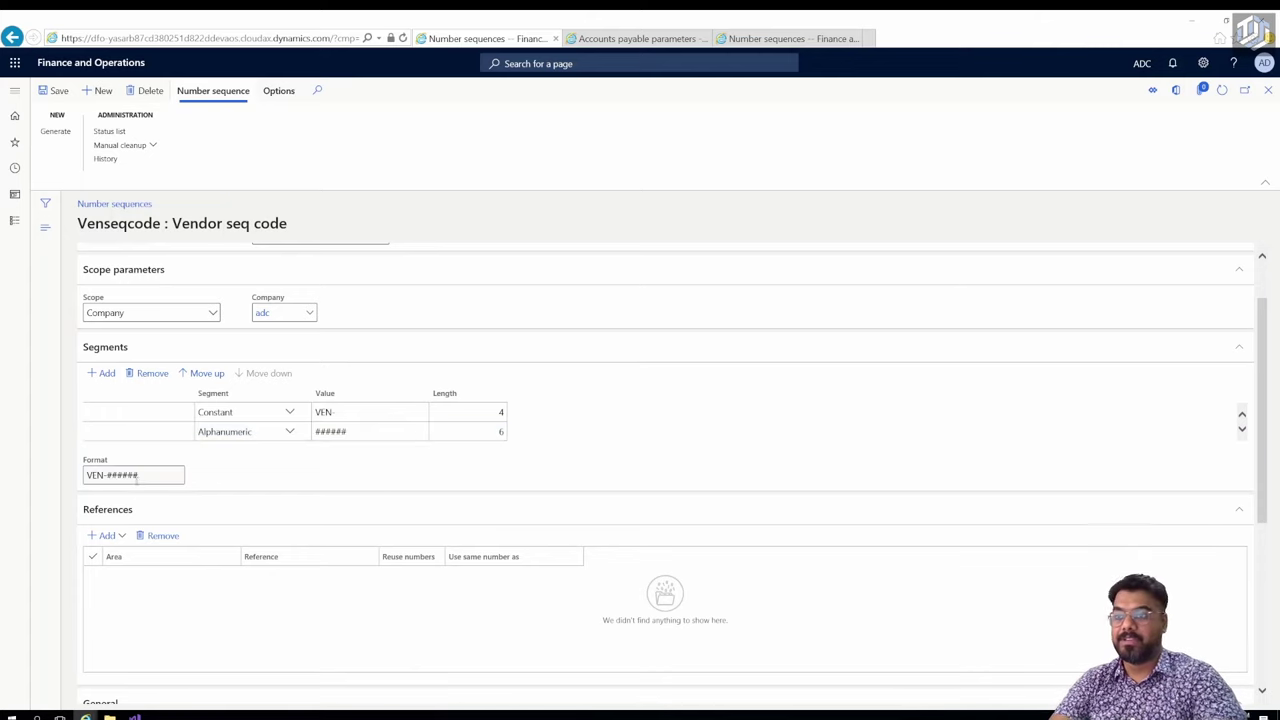
{"action": "left_click_drag", "start_coordinate": [136, 478], "coordinate": [80, 476]}
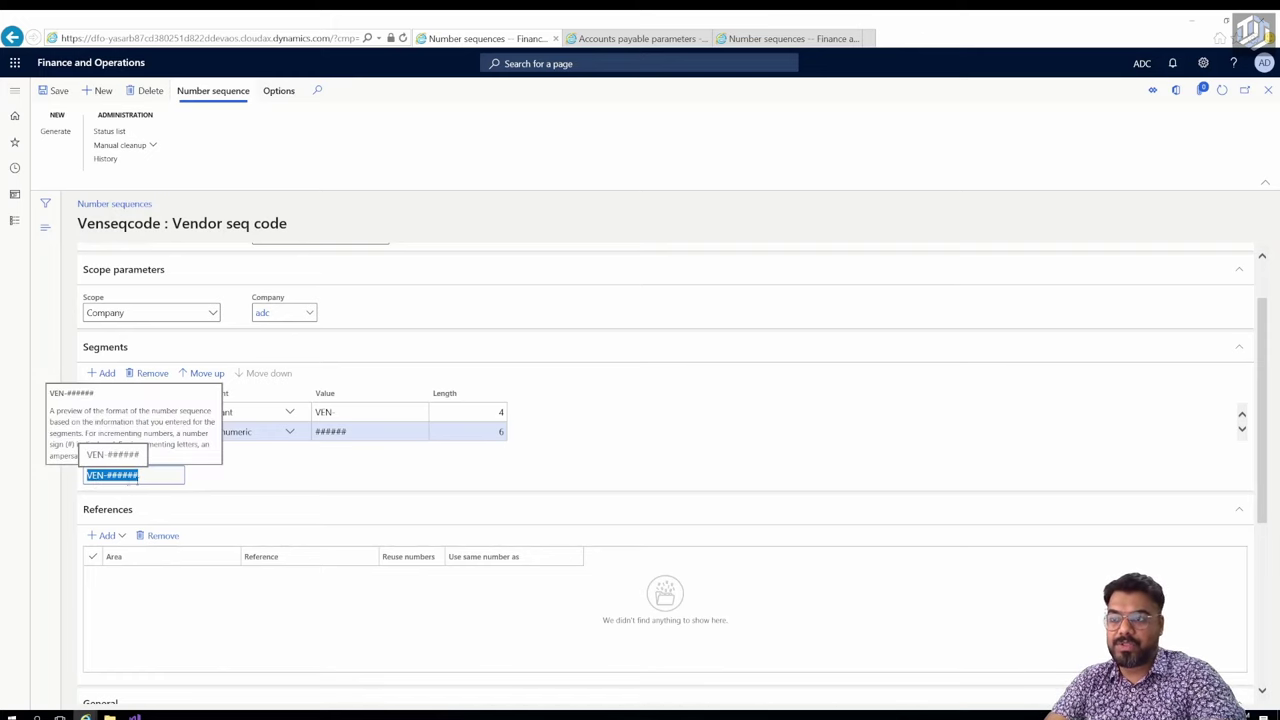
{"action": "left_click", "coordinate": [520, 462]}
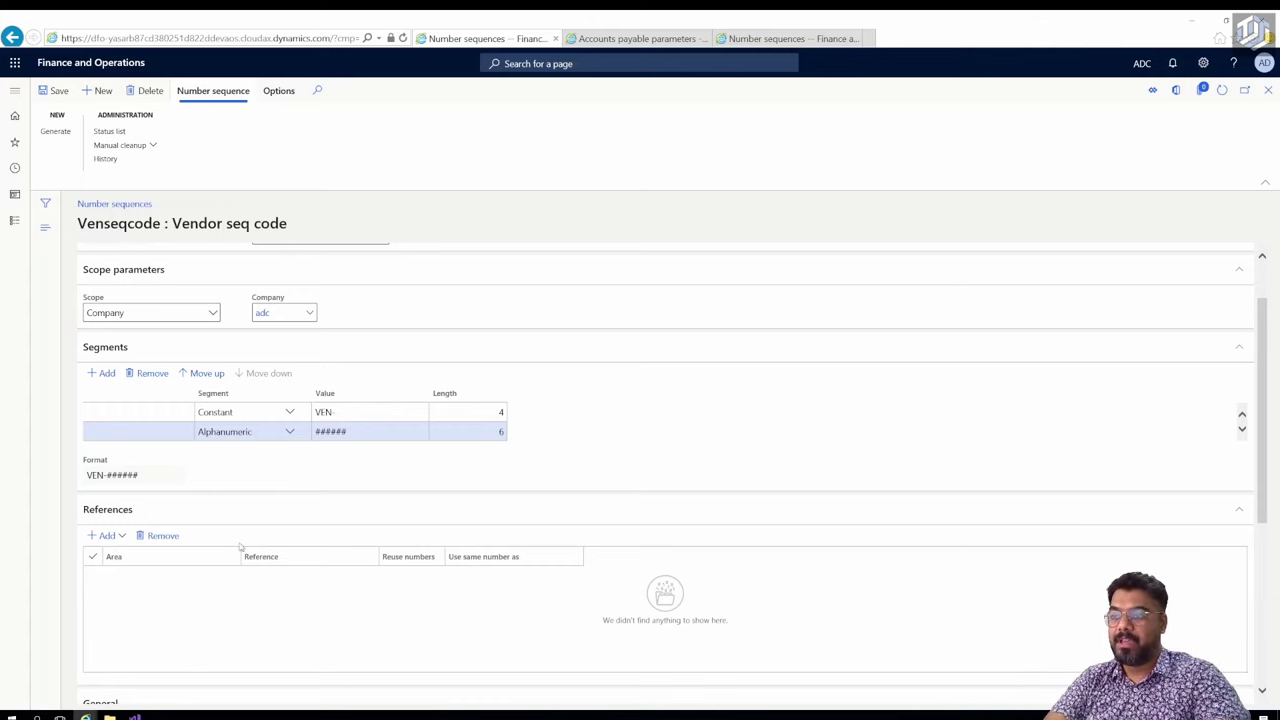
{"action": "scroll", "coordinate": [240, 546], "scroll_direction": "down", "scroll_amount": 1}
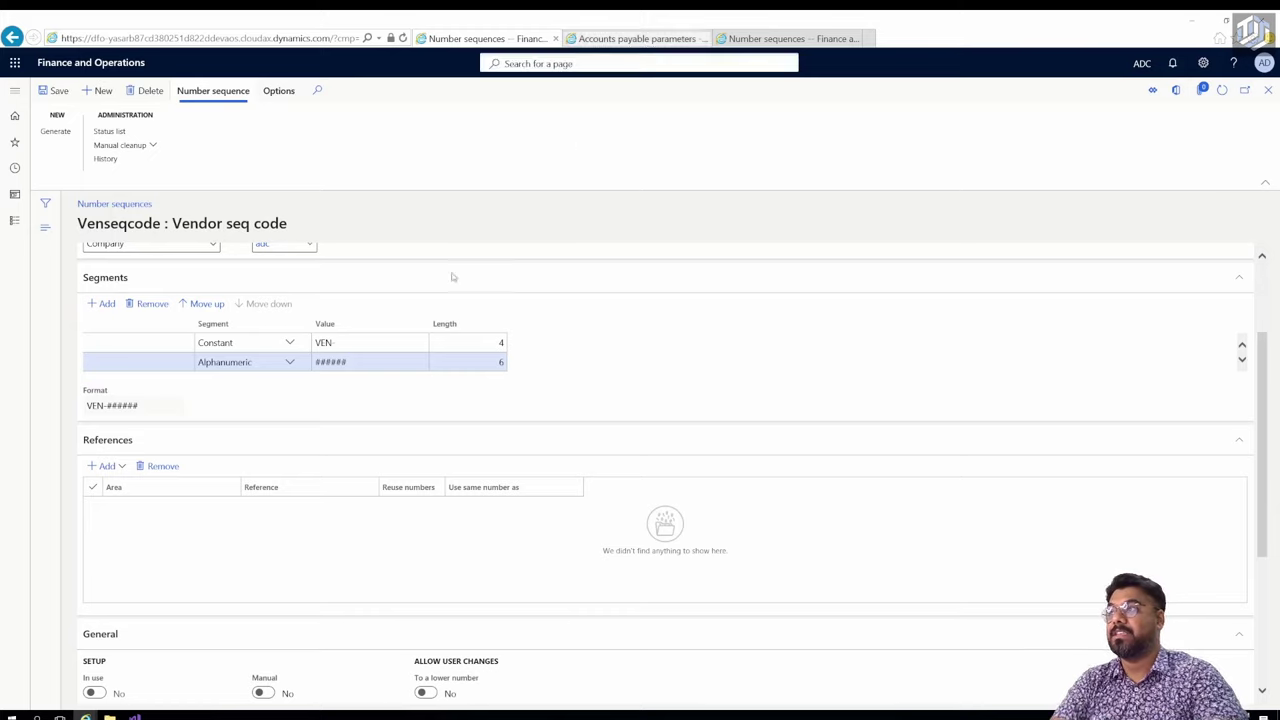
{"action": "key", "text": "ctrl+Tab"}
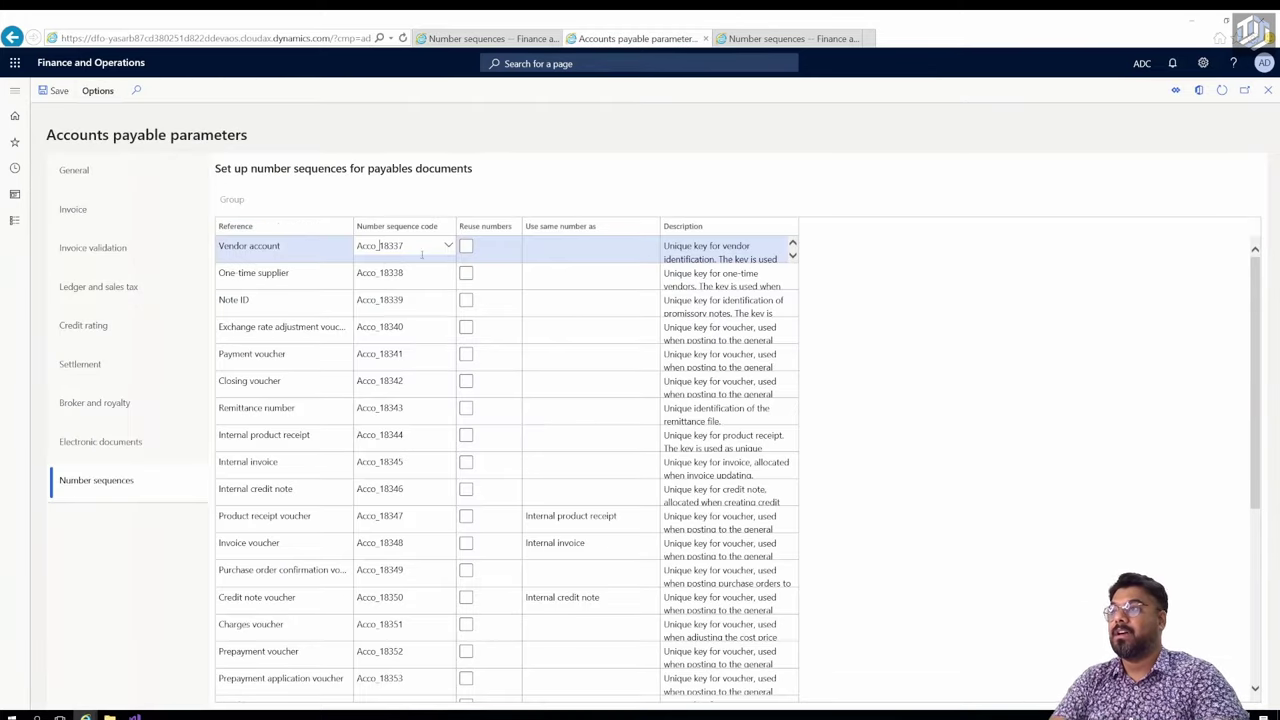
{"action": "left_click", "coordinate": [488, 39]}
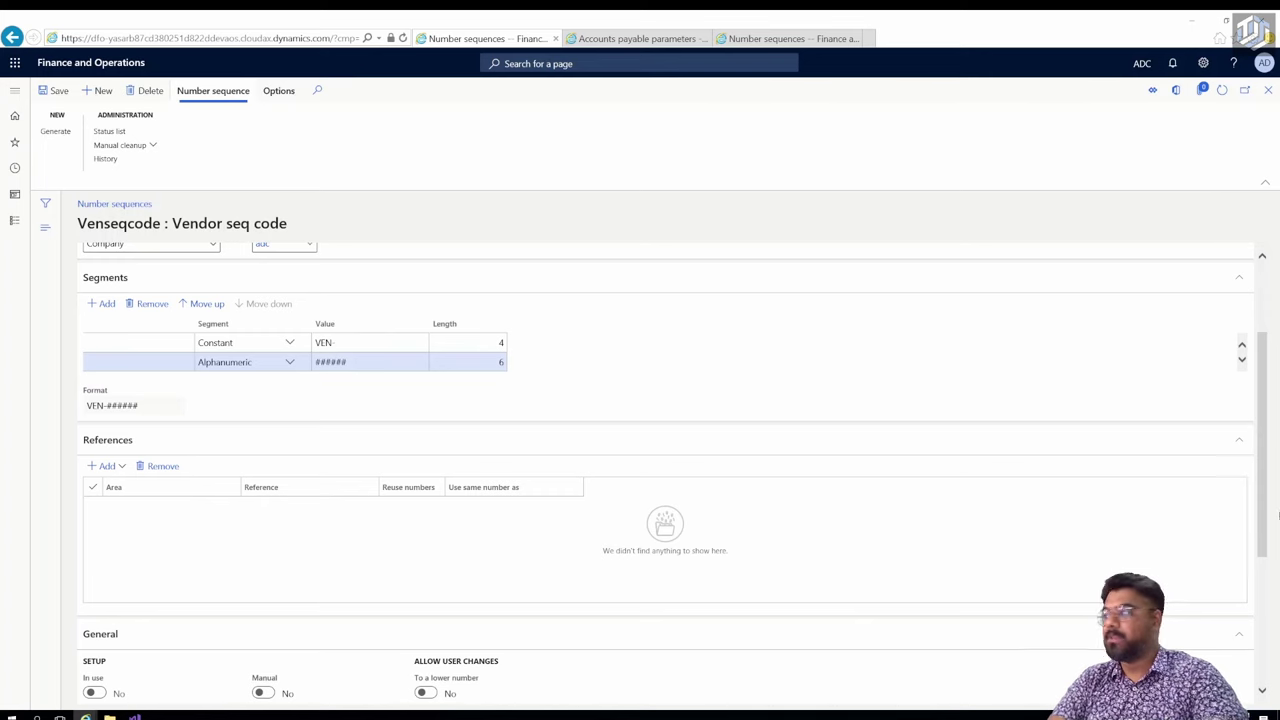
{"action": "left_click_drag", "start_coordinate": [1264, 500], "coordinate": [1262, 604]}
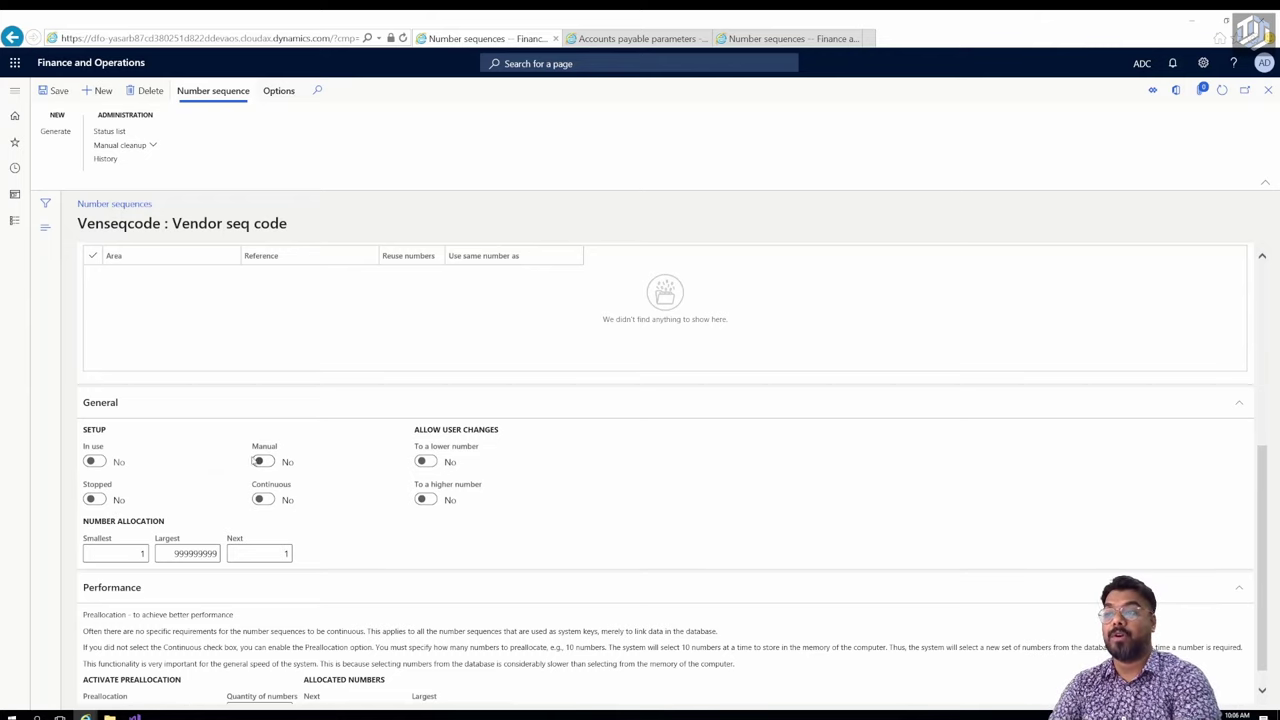
Step: Toggle the Manual setting back and forth, leaving it set to No
{"action": "scroll", "coordinate": [253, 474], "scroll_direction": "down", "scroll_amount": 1}
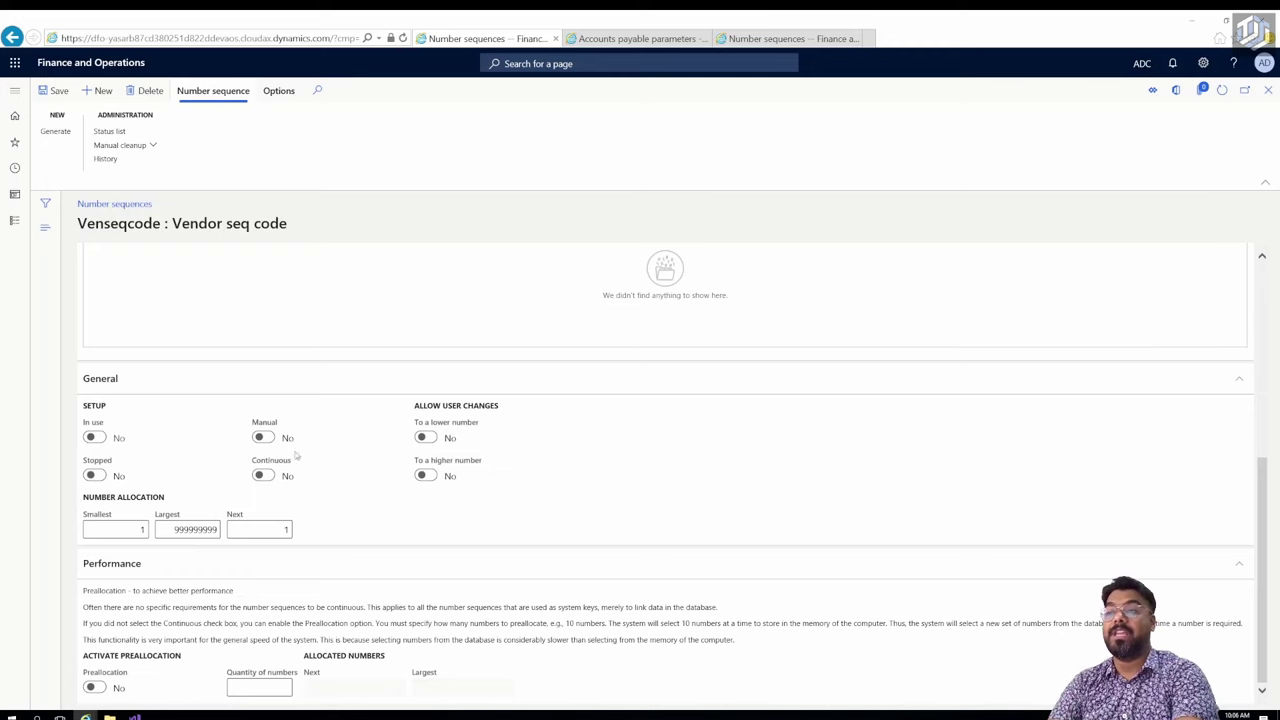
{"action": "left_click", "coordinate": [265, 440]}
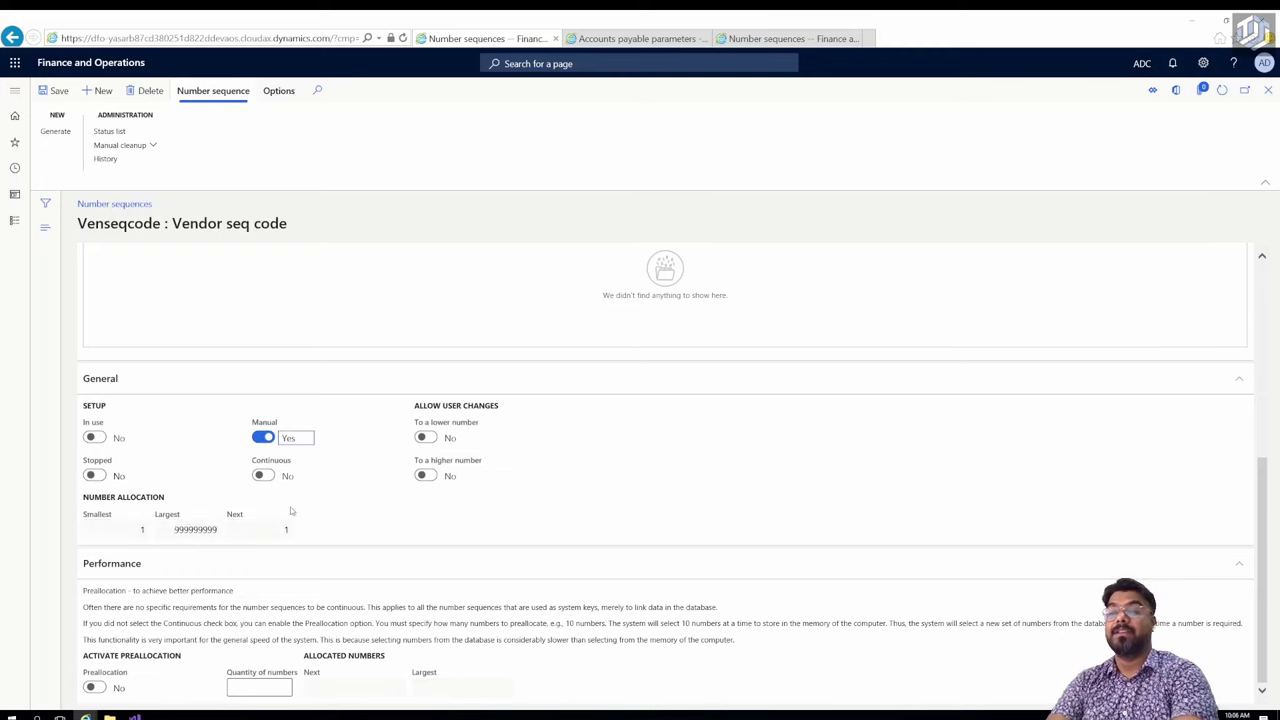
{"action": "left_click", "coordinate": [264, 438]}
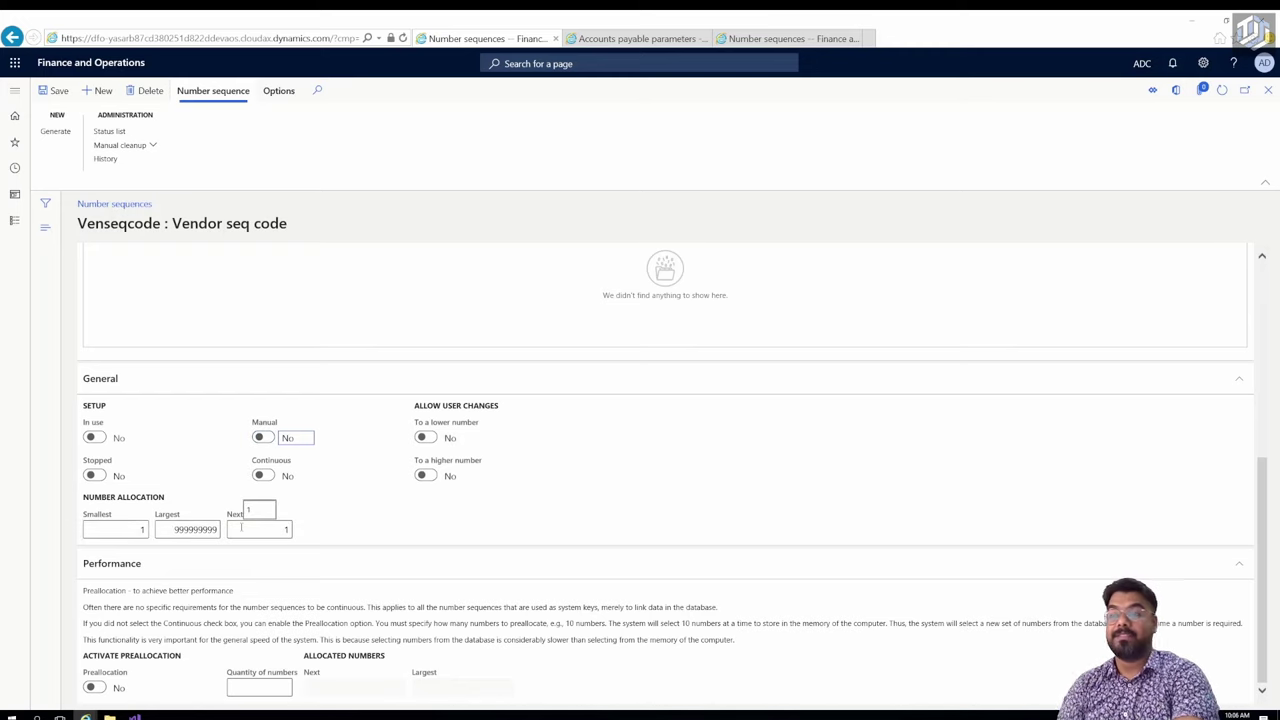
{"action": "left_click", "coordinate": [263, 438]}
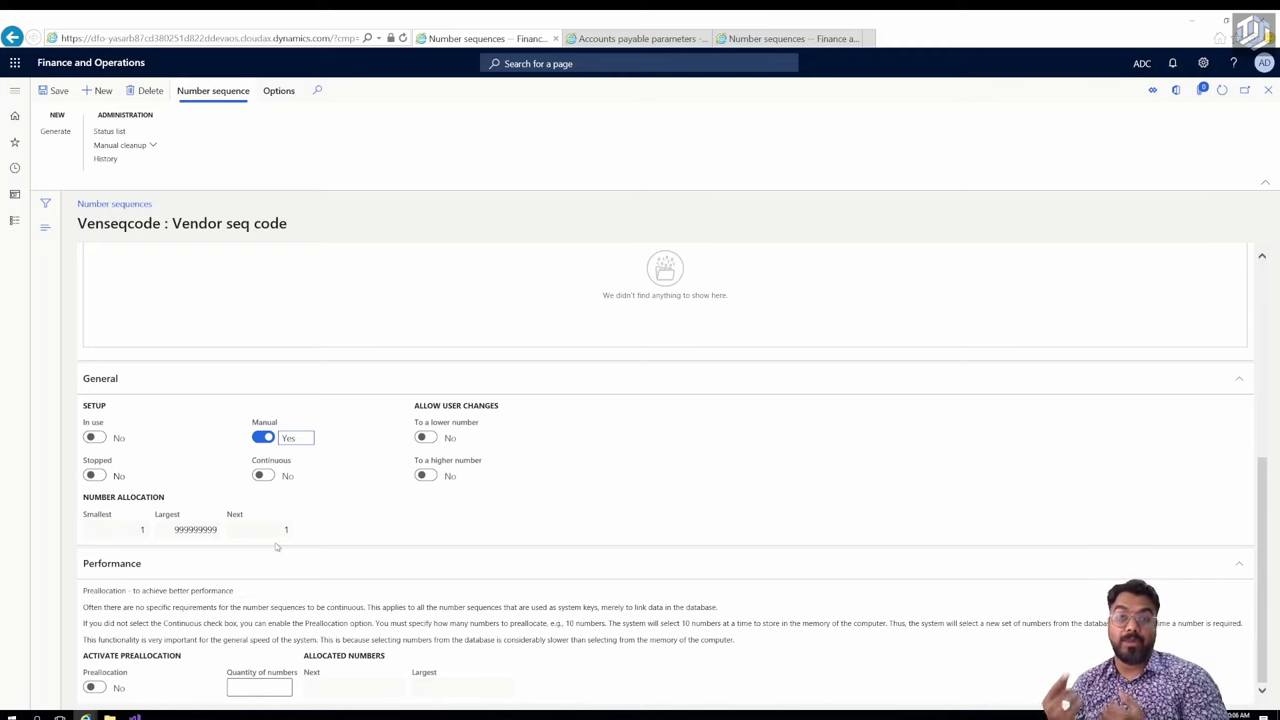
{"action": "left_click", "coordinate": [263, 437]}
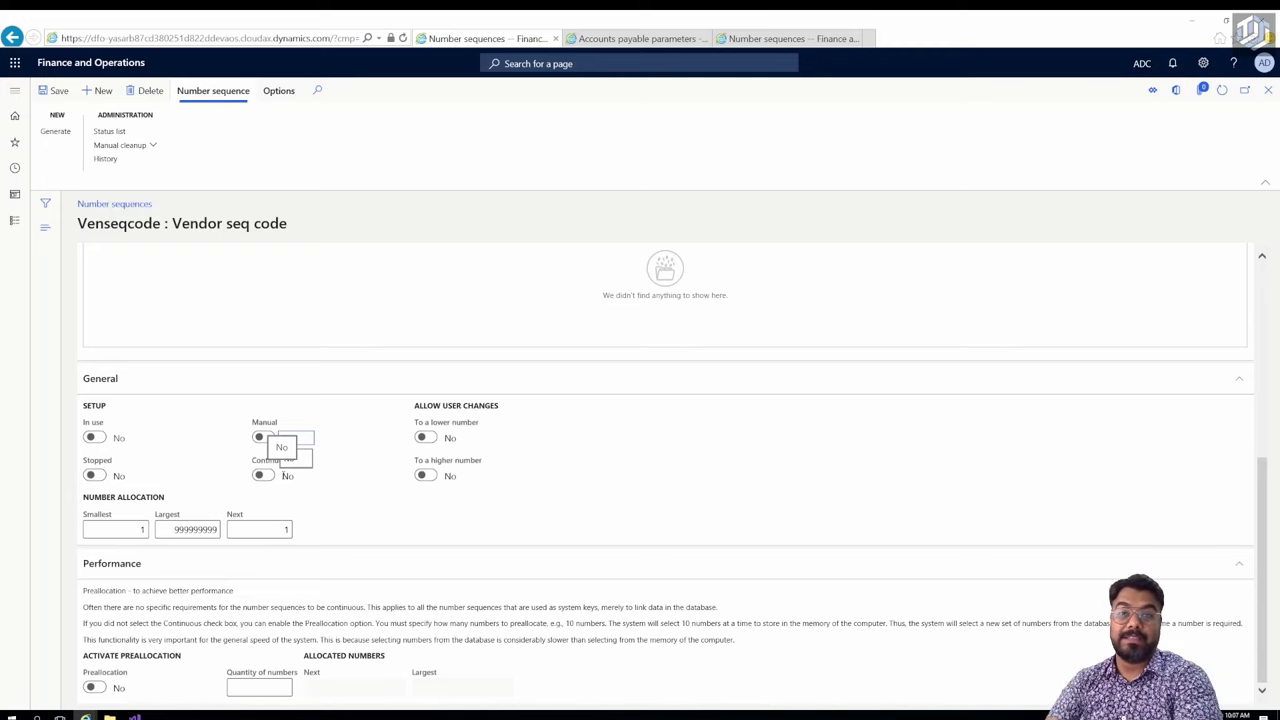
Step: Keep Continuous off and turn on Preallocation with a quantity of 5 numbers
{"action": "left_click", "coordinate": [264, 476]}
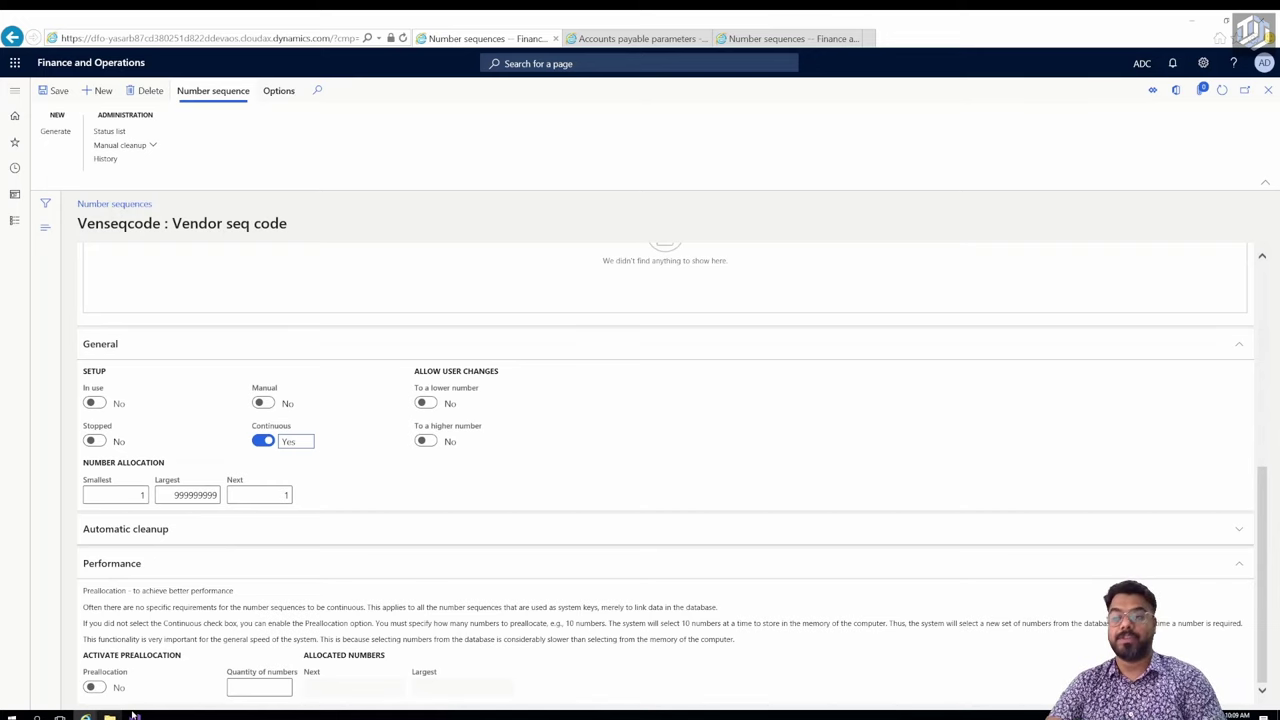
{"action": "left_click", "coordinate": [93, 688]}
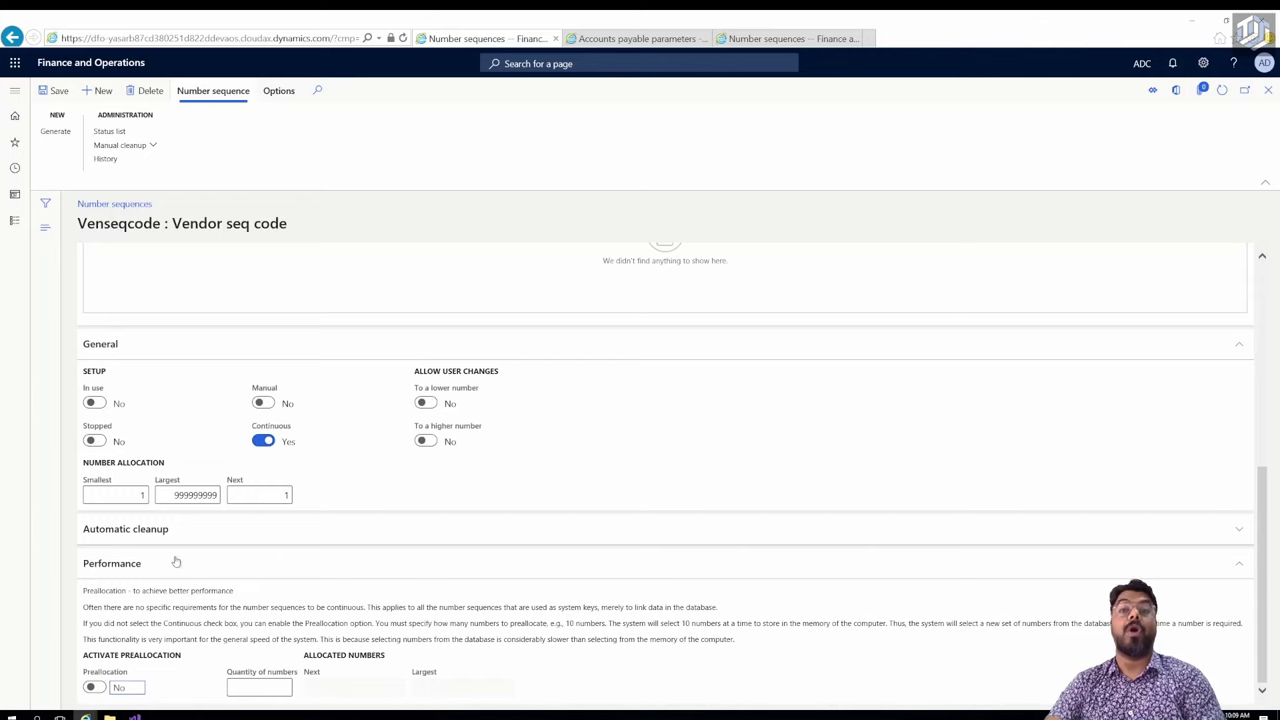
{"action": "left_click", "coordinate": [263, 441]}
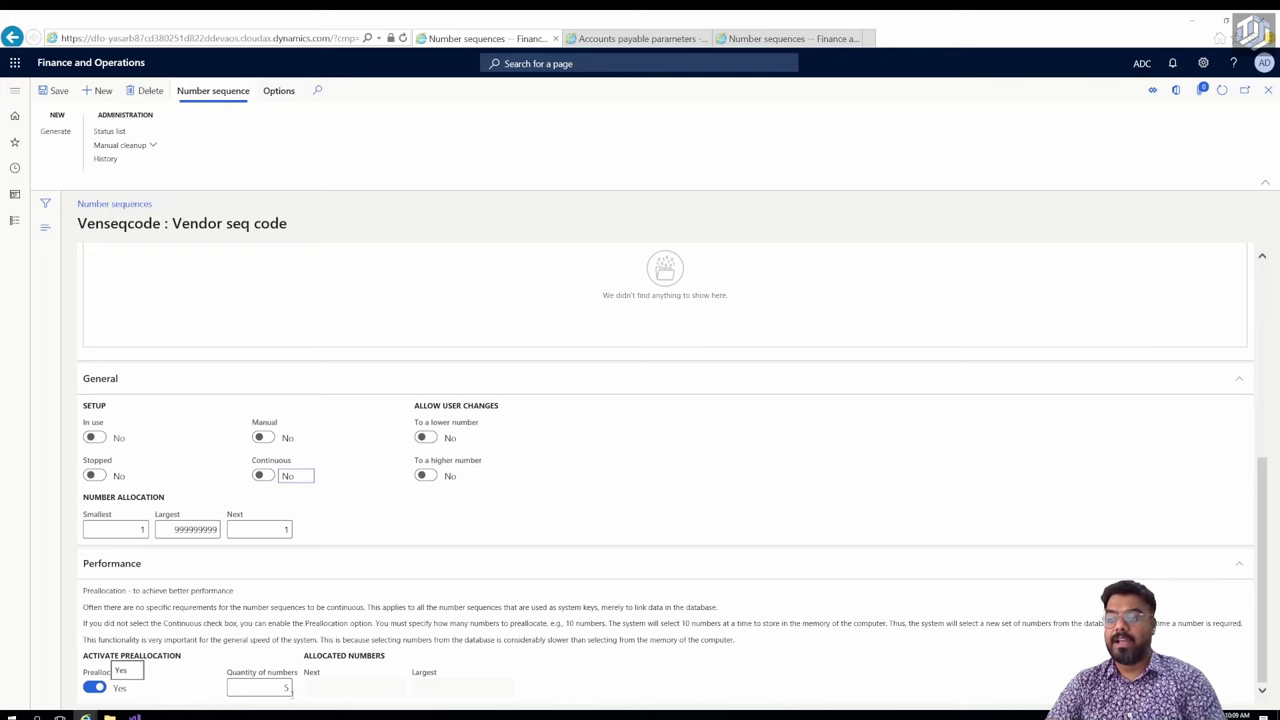
Step: Set Preallocation back to No, leaving the quantity showing 5
{"action": "left_click", "coordinate": [278, 688]}
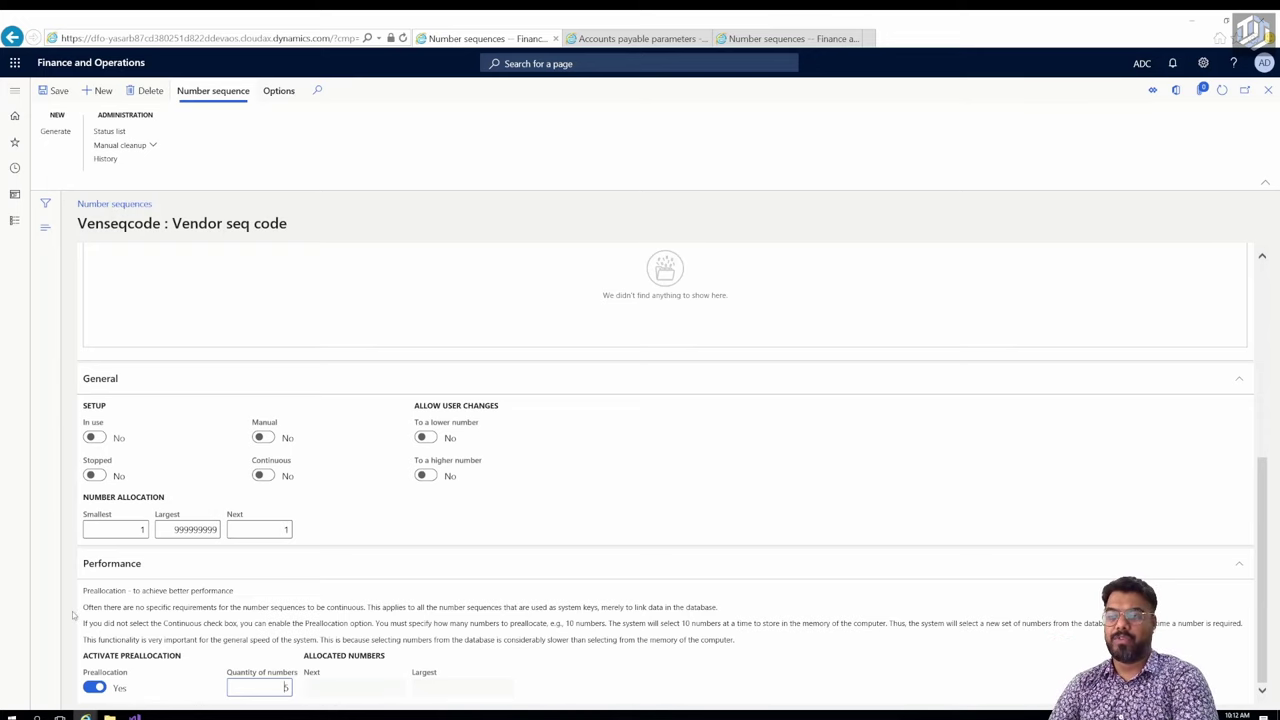
{"action": "left_click", "coordinate": [94, 688]}
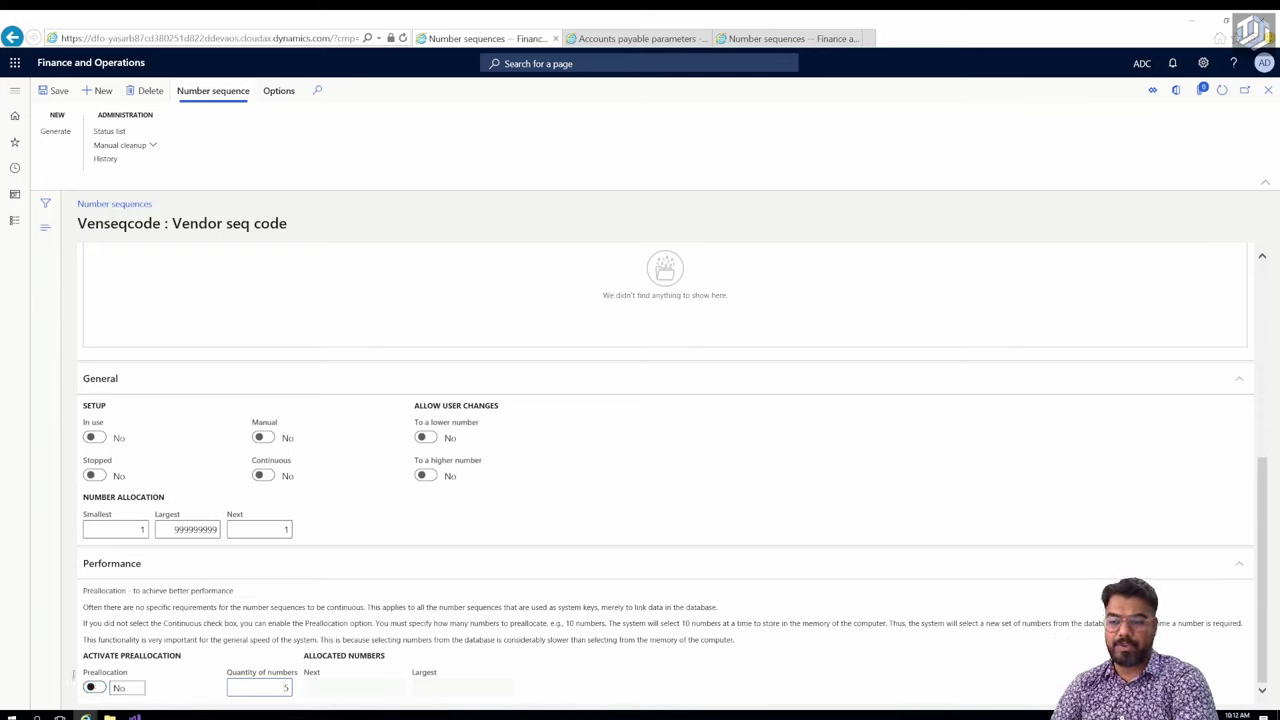
Step: Make the sequence continuous, cut the Largest number to 999999, and save
{"action": "left_click", "coordinate": [264, 476]}
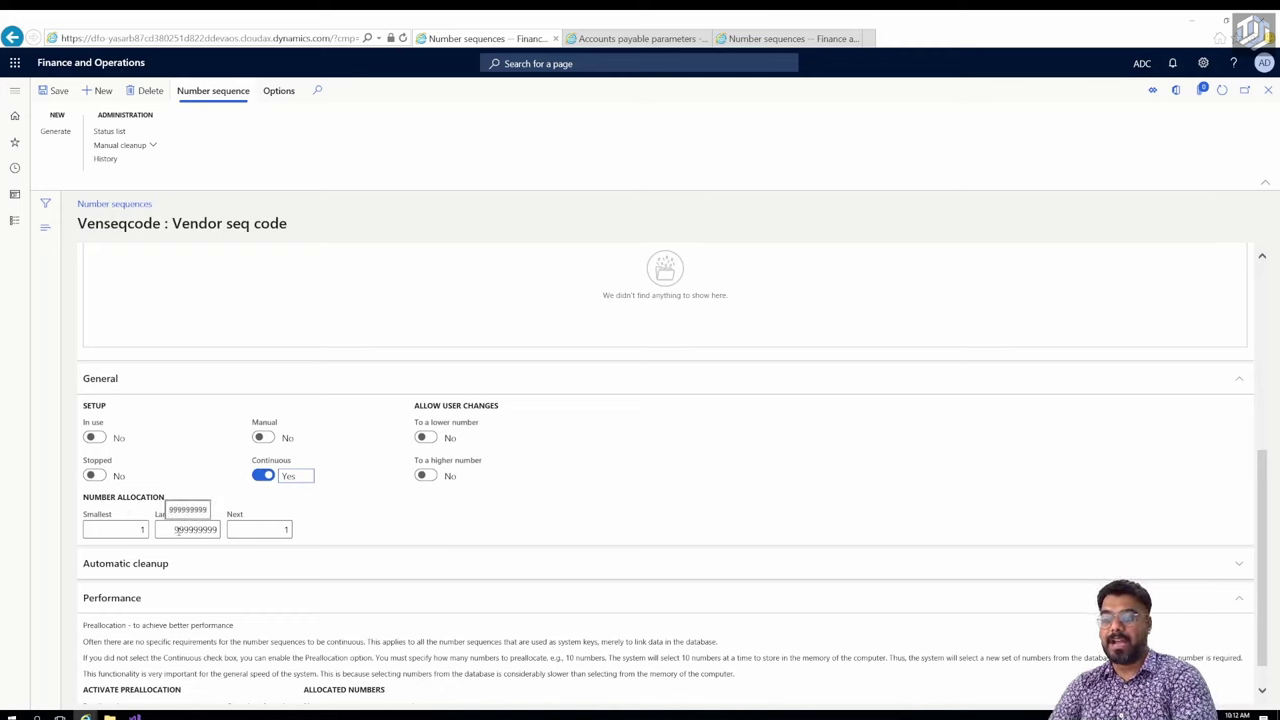
{"action": "scroll", "coordinate": [243, 507], "scroll_direction": "up", "scroll_amount": 2}
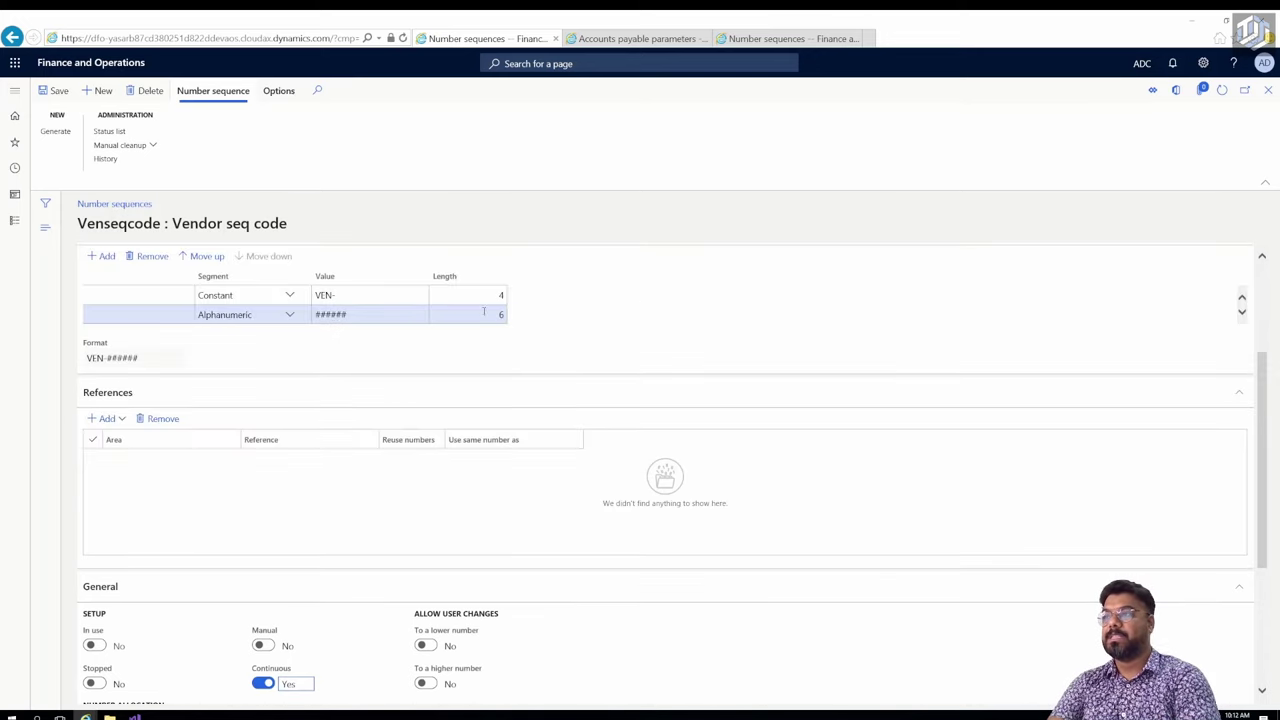
{"action": "scroll", "coordinate": [234, 563], "scroll_direction": "down", "scroll_amount": 2}
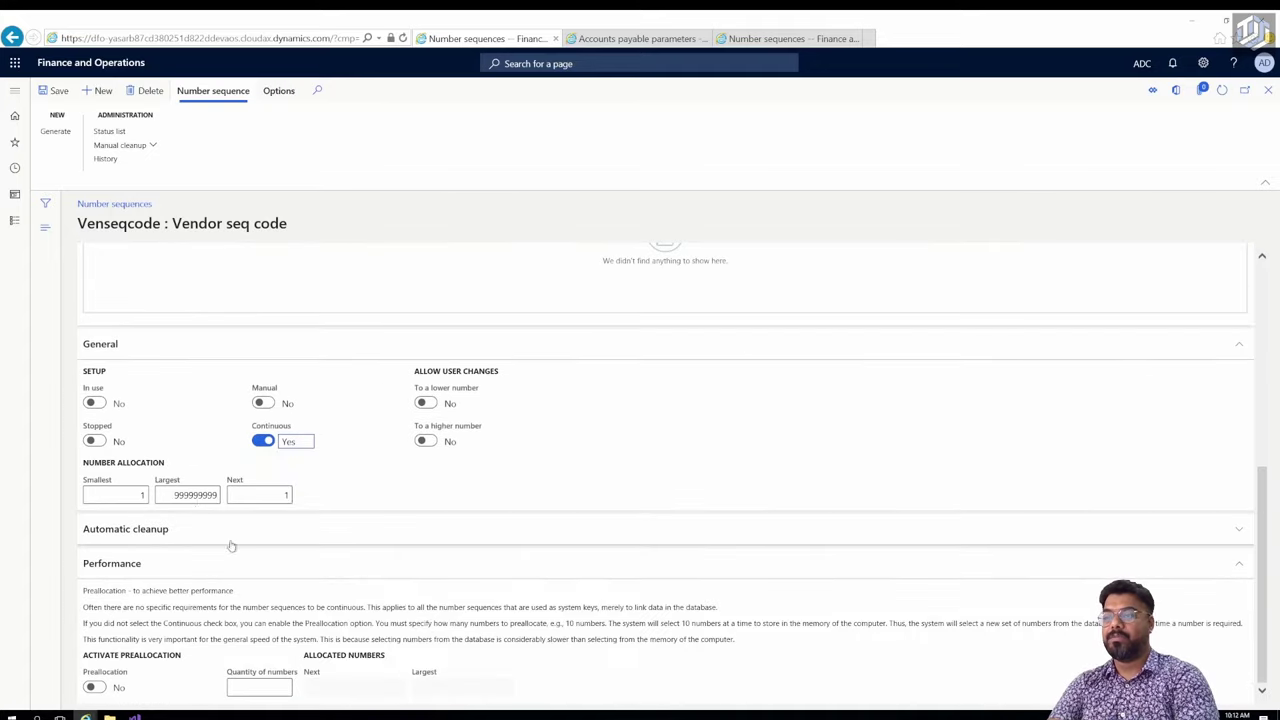
{"action": "left_click_drag", "start_coordinate": [204, 495], "coordinate": [273, 495]}
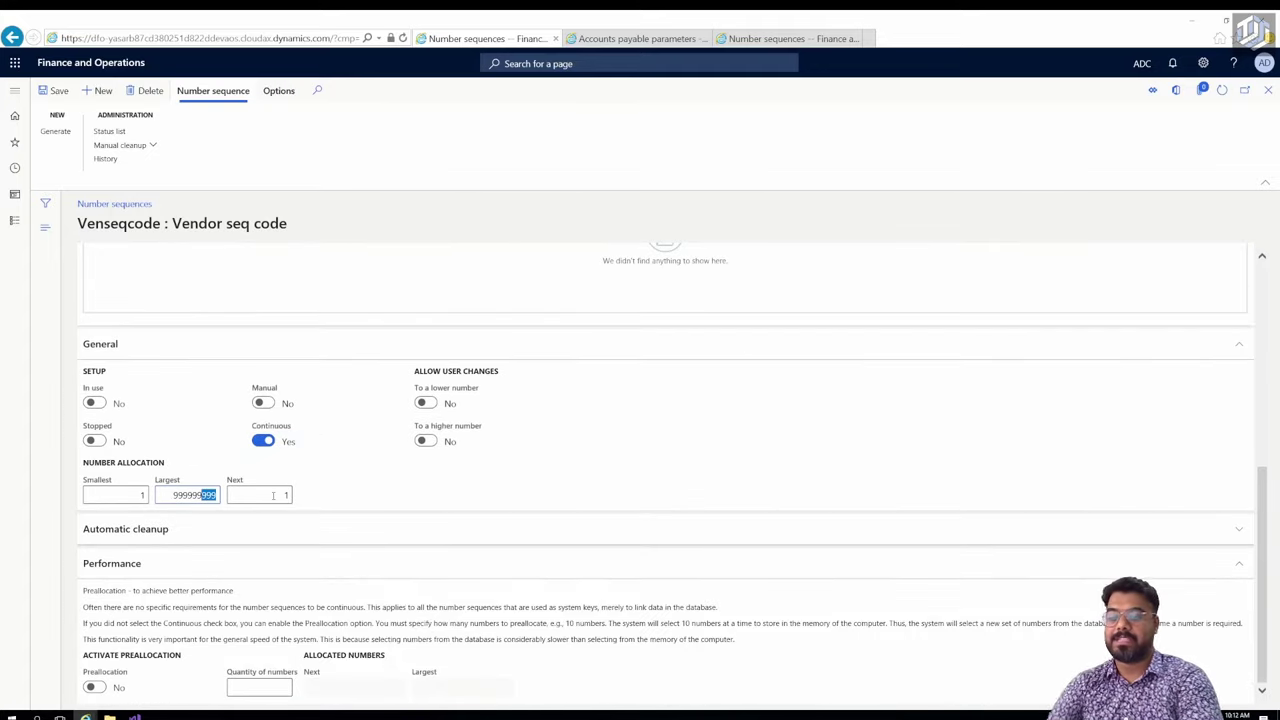
{"action": "key", "text": "BackSpace"}
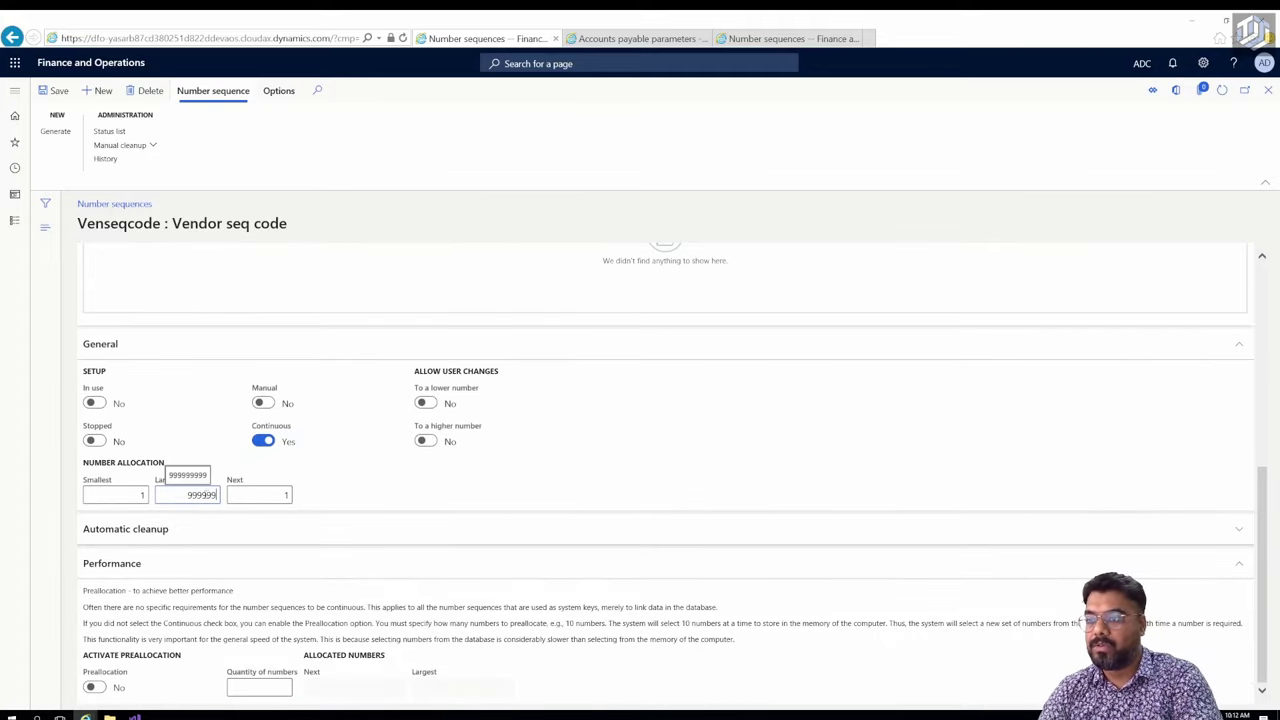
{"action": "left_click", "coordinate": [55, 91]}
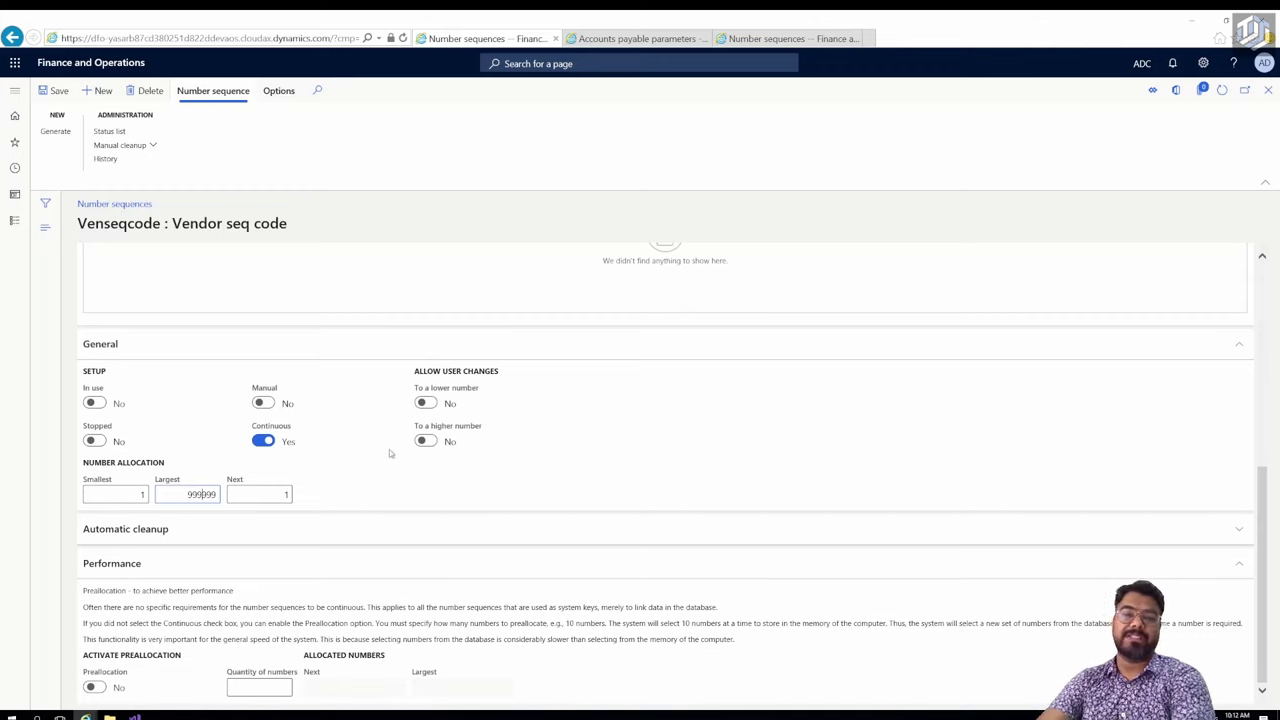
{"action": "scroll", "coordinate": [388, 449], "scroll_direction": "up", "scroll_amount": 2}
Step: Save the Venseqcode sequence and copy its Number sequence code to the clipboard
{"action": "scroll", "coordinate": [380, 405], "scroll_direction": "up", "scroll_amount": 2}
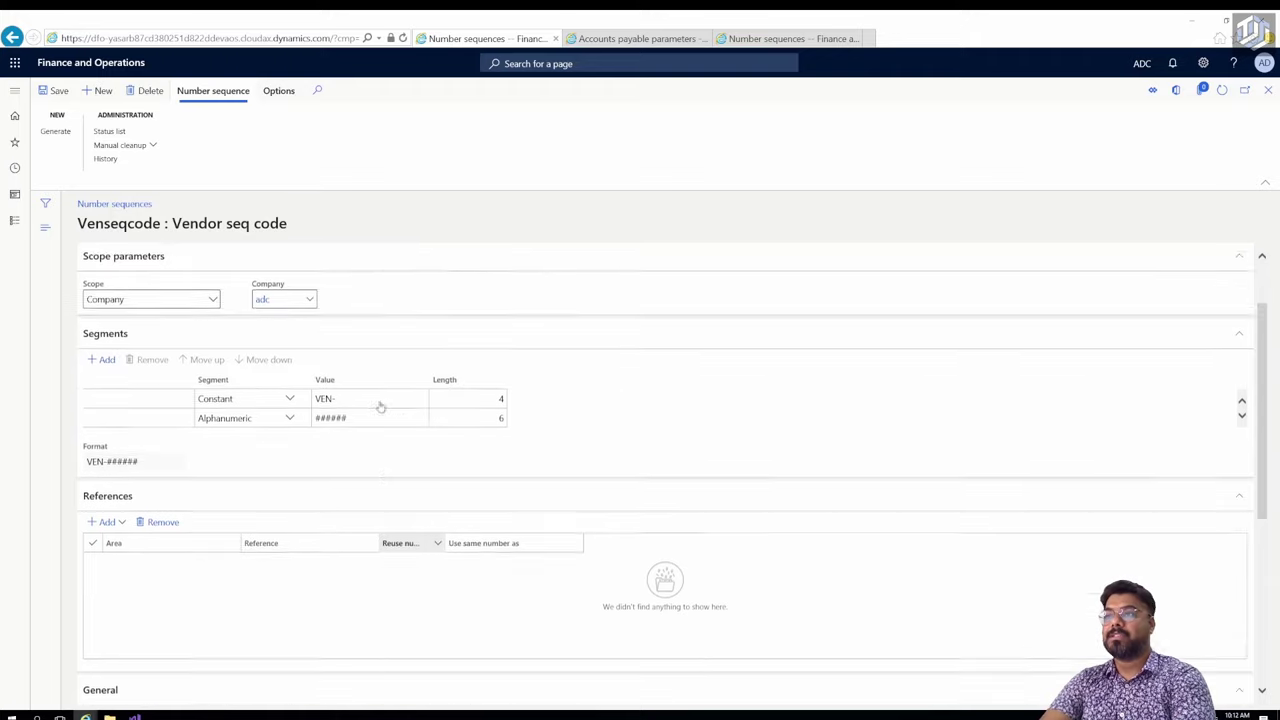
{"action": "left_click", "coordinate": [60, 95]}
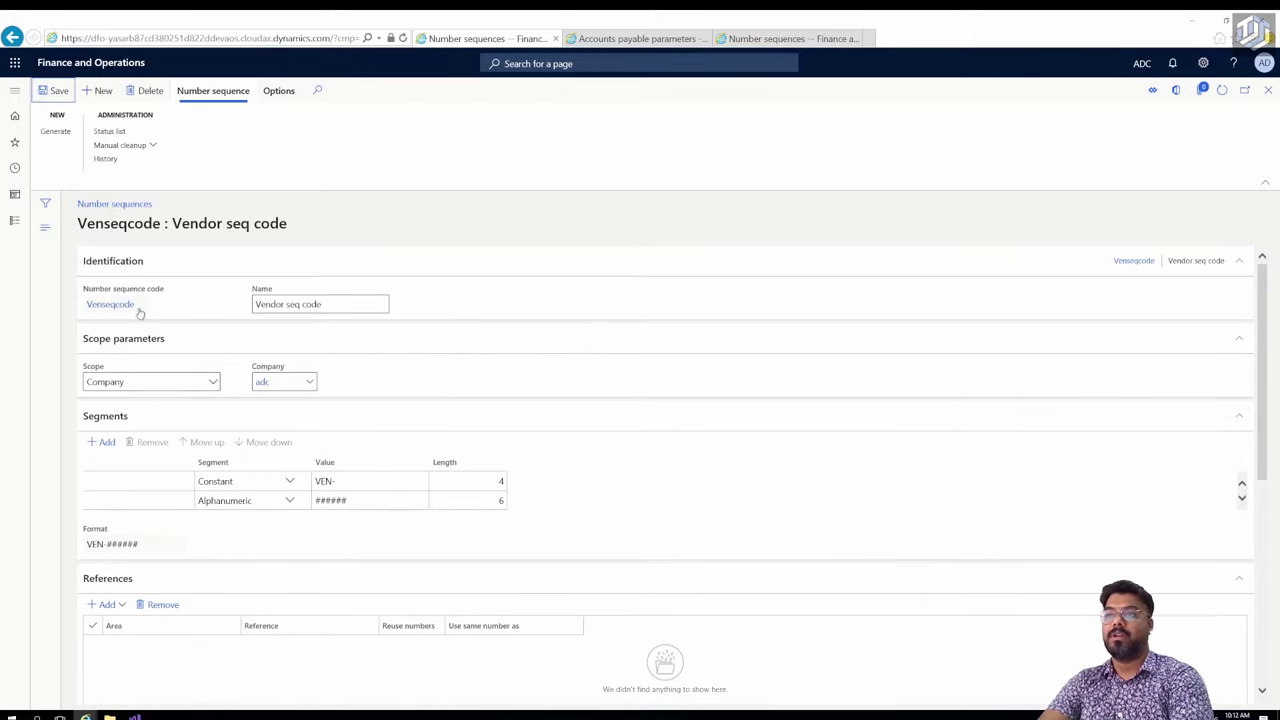
{"action": "scroll", "coordinate": [140, 312], "scroll_direction": "down", "scroll_amount": 2}
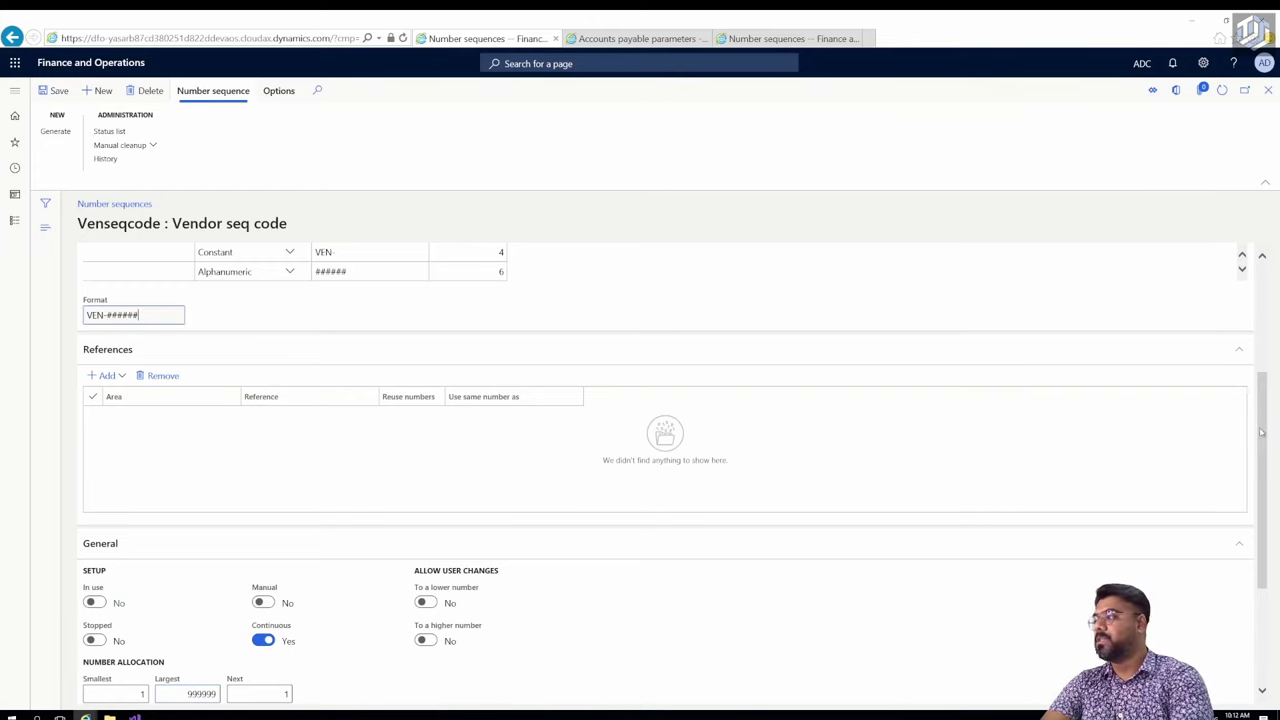
{"action": "scroll", "coordinate": [1261, 430], "scroll_direction": "up", "scroll_amount": 2}
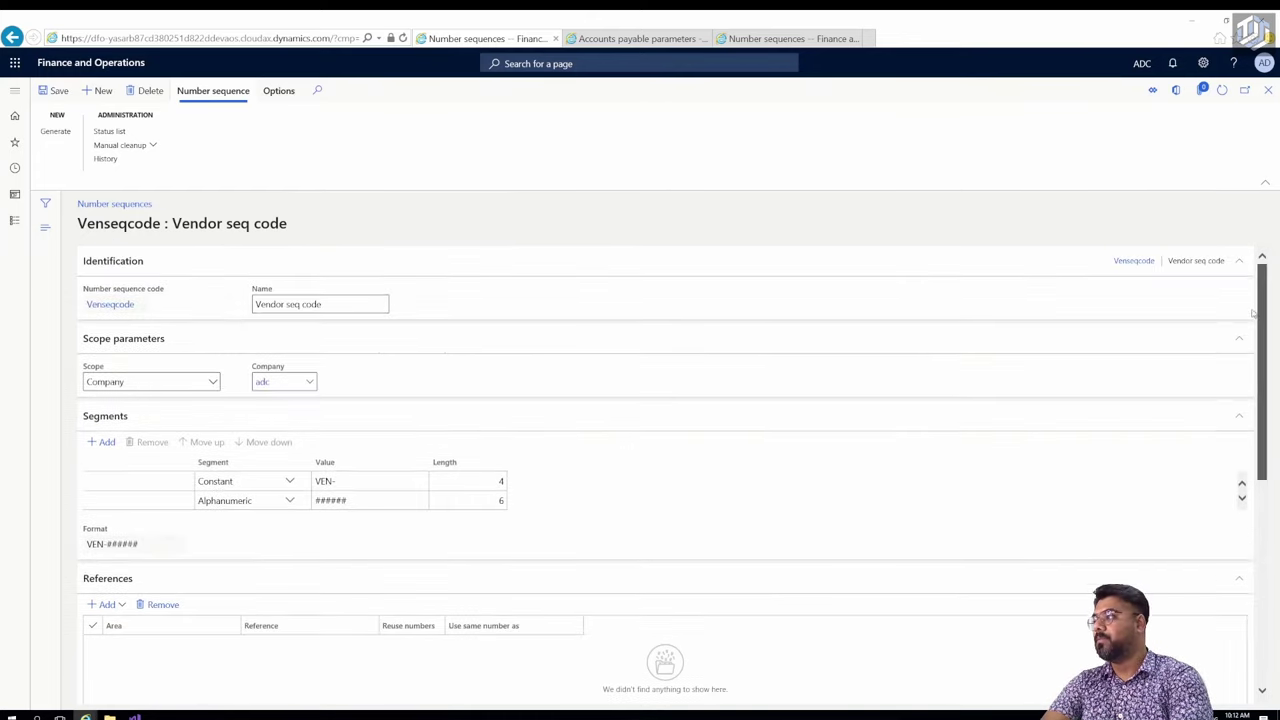
{"action": "double_click", "coordinate": [119, 309]}
{"action": "right_click", "coordinate": [117, 306]}
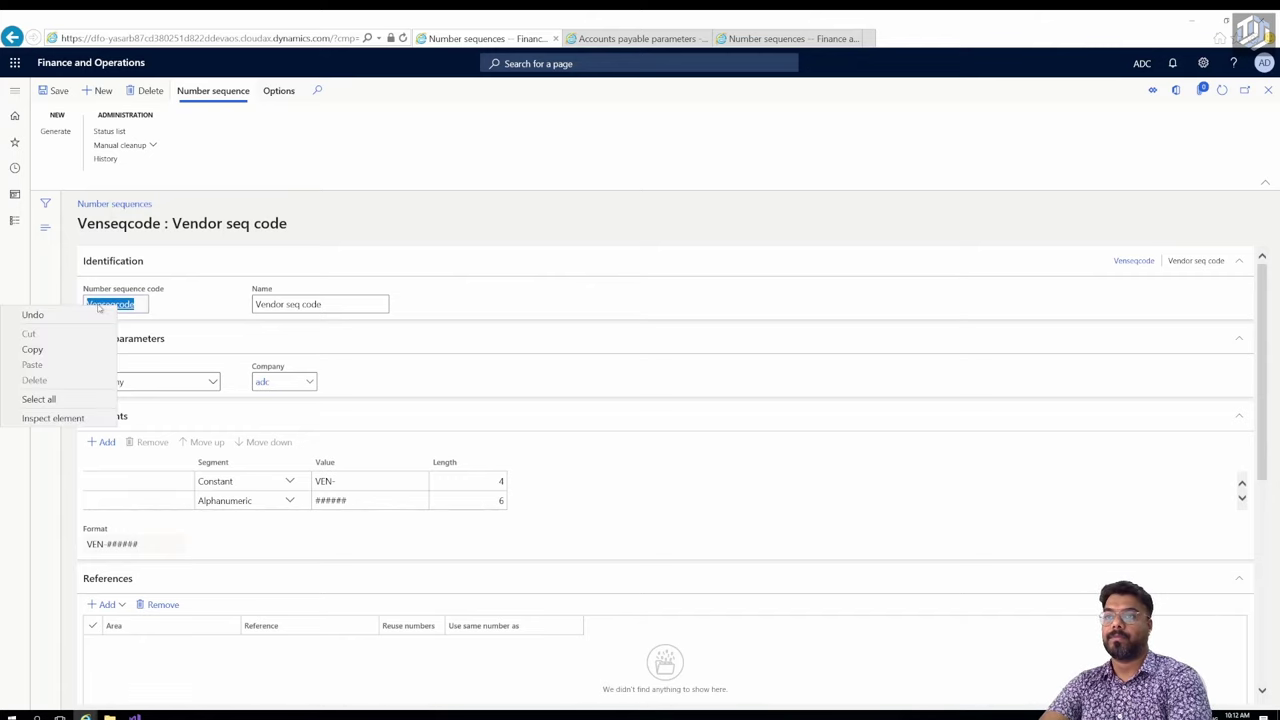
{"action": "left_click", "coordinate": [40, 349]}
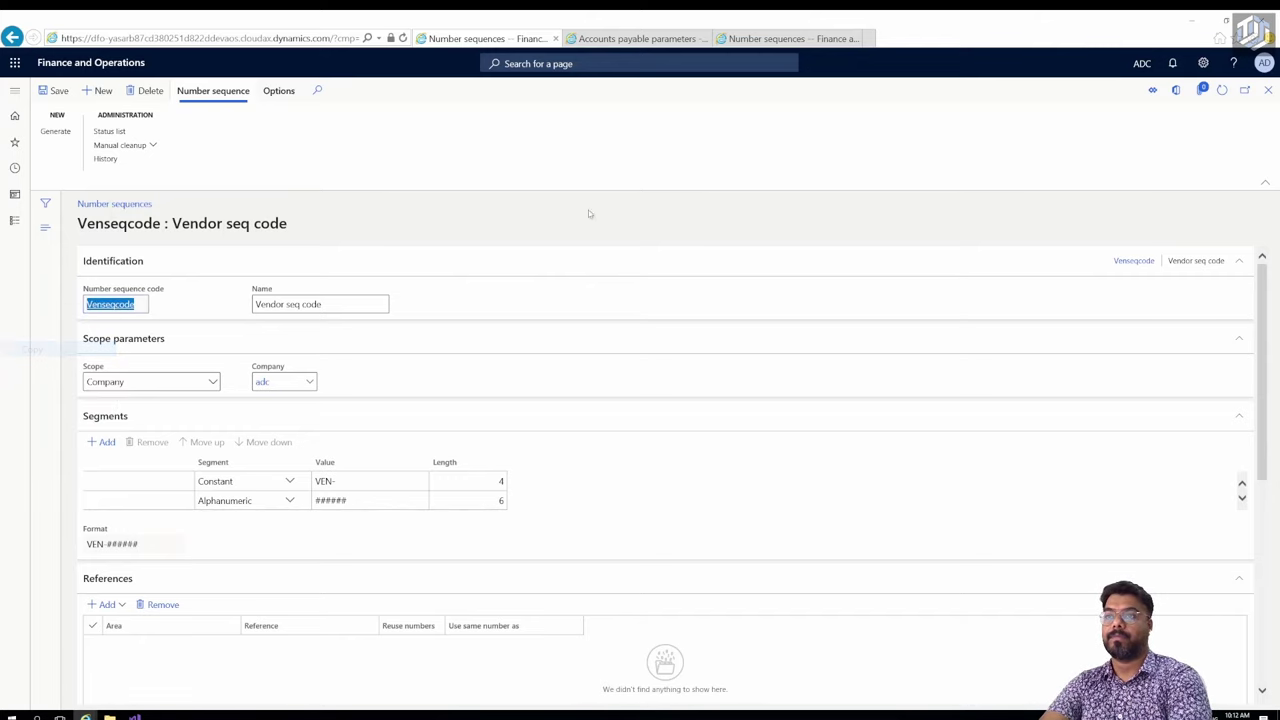
Step: Replace Acco_18337 with Venseqcode for Vendor account, then go to the Acco_18312 sequence page
{"action": "left_click", "coordinate": [637, 38]}
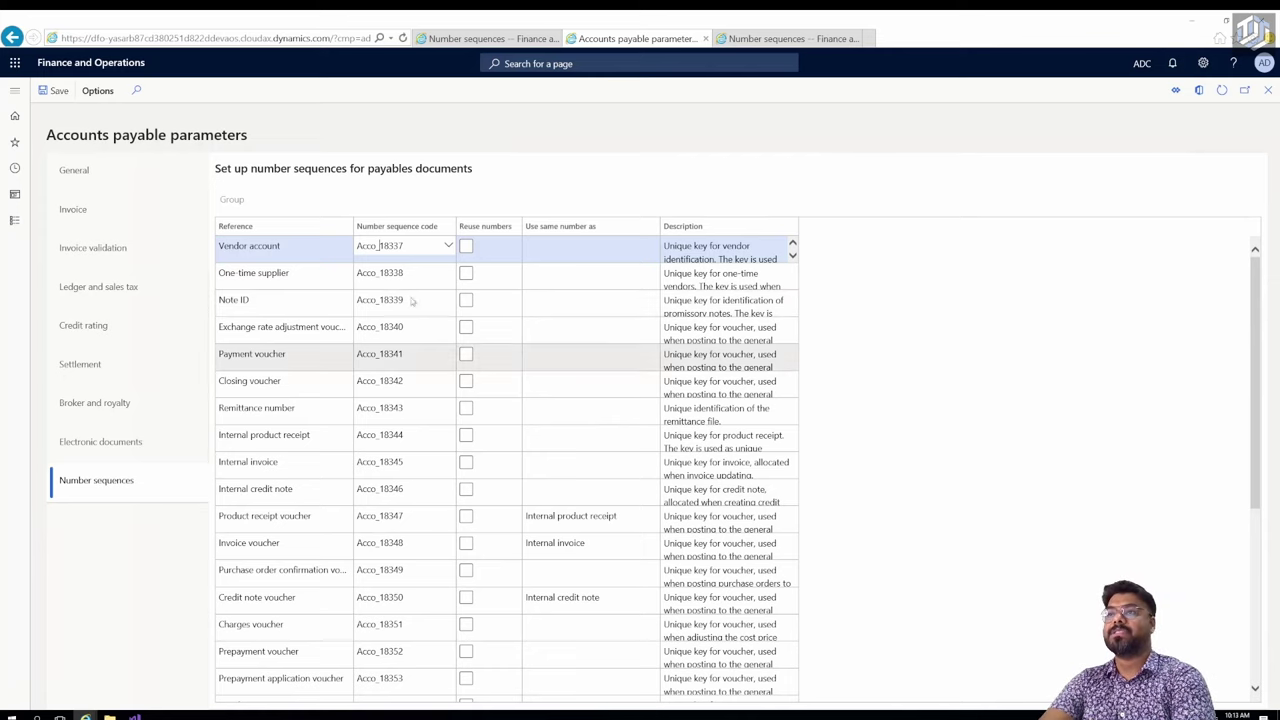
{"action": "left_click", "coordinate": [304, 246]}
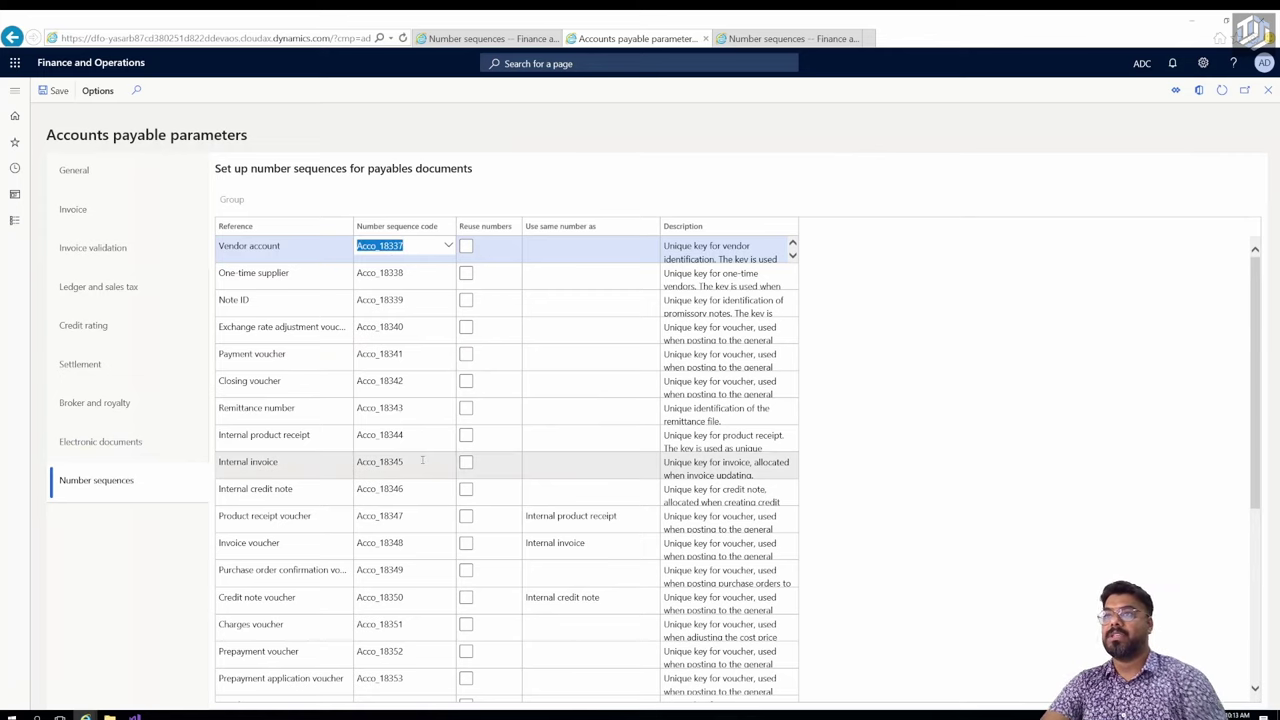
{"action": "mouse_move", "coordinate": [422, 460]}
{"action": "key", "text": "BackSpace"}
{"action": "type", "text": "Venseqcode"}
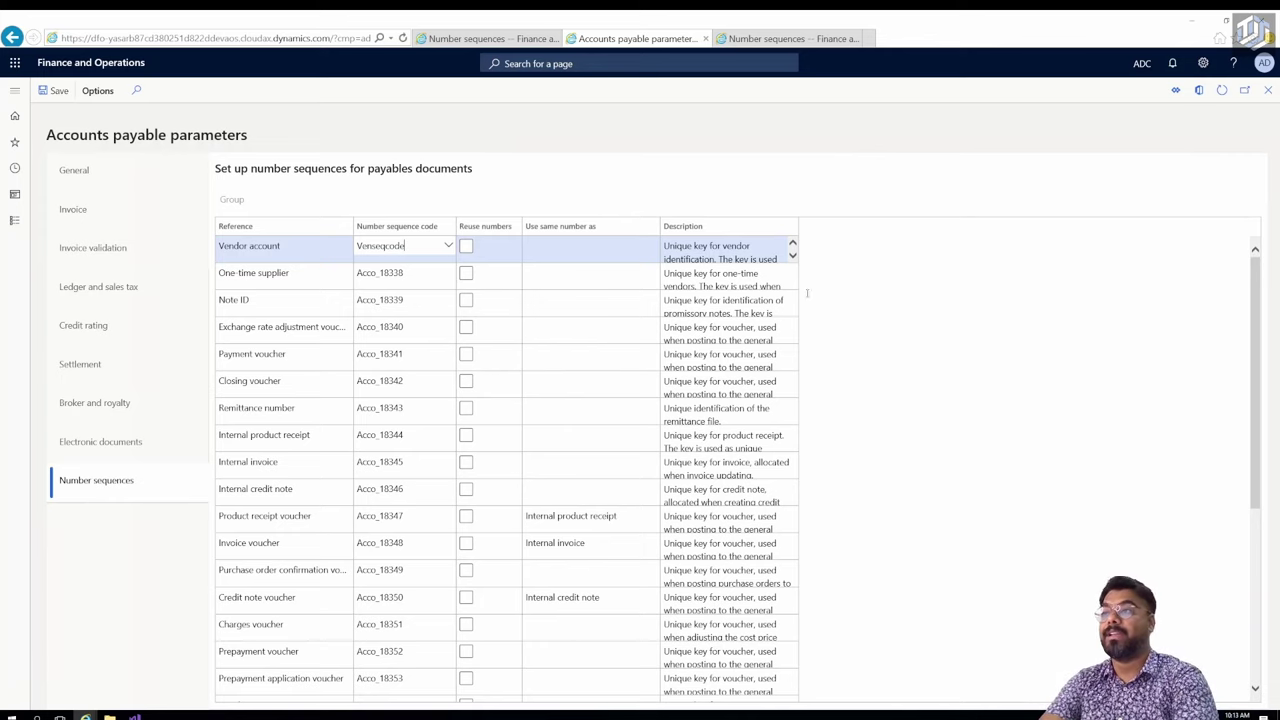
{"action": "left_click", "coordinate": [785, 38]}
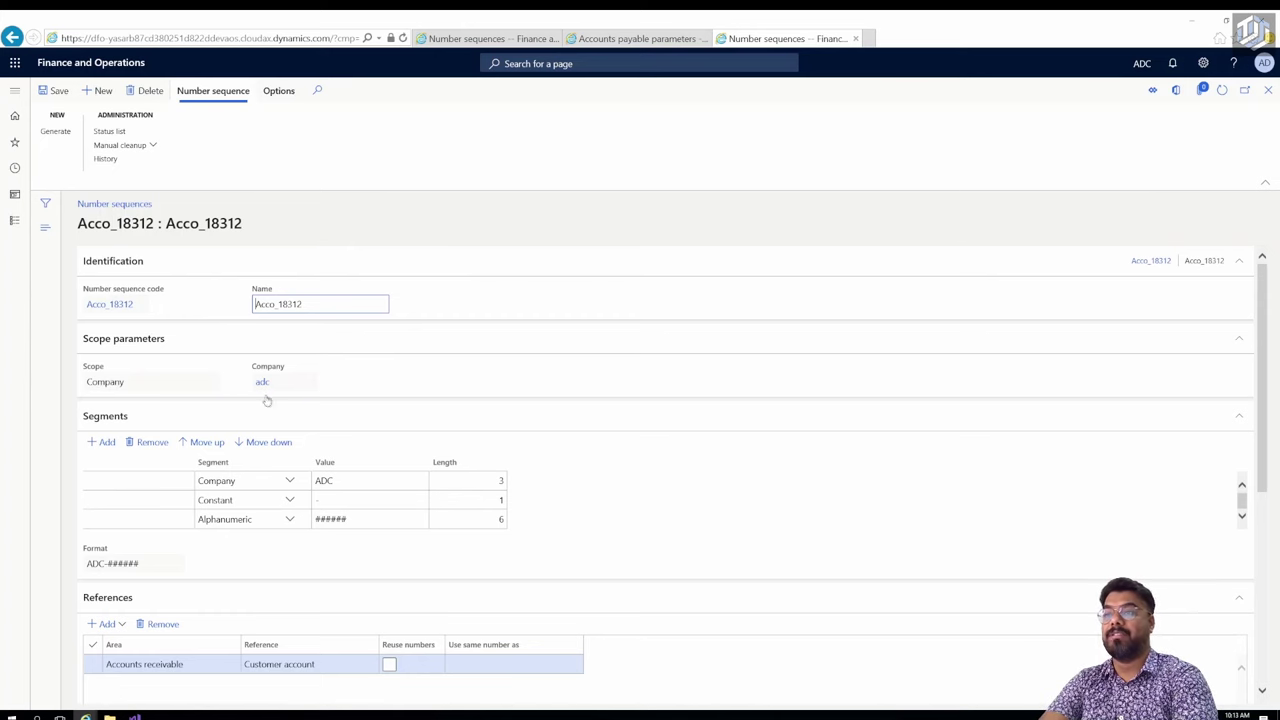
Step: Verify Vendor account uses Venseqcode in Accounts payable parameters, then show the Modules list
{"action": "left_click", "coordinate": [637, 38]}
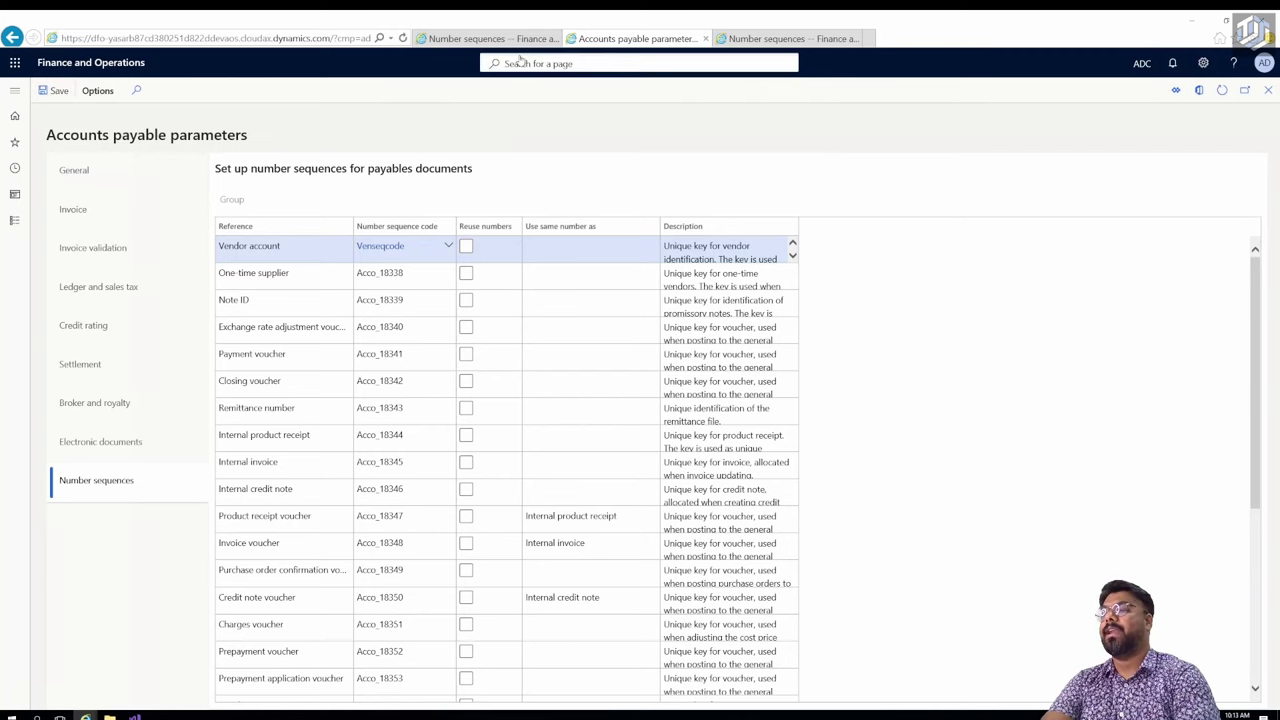
{"action": "left_click", "coordinate": [785, 38]}
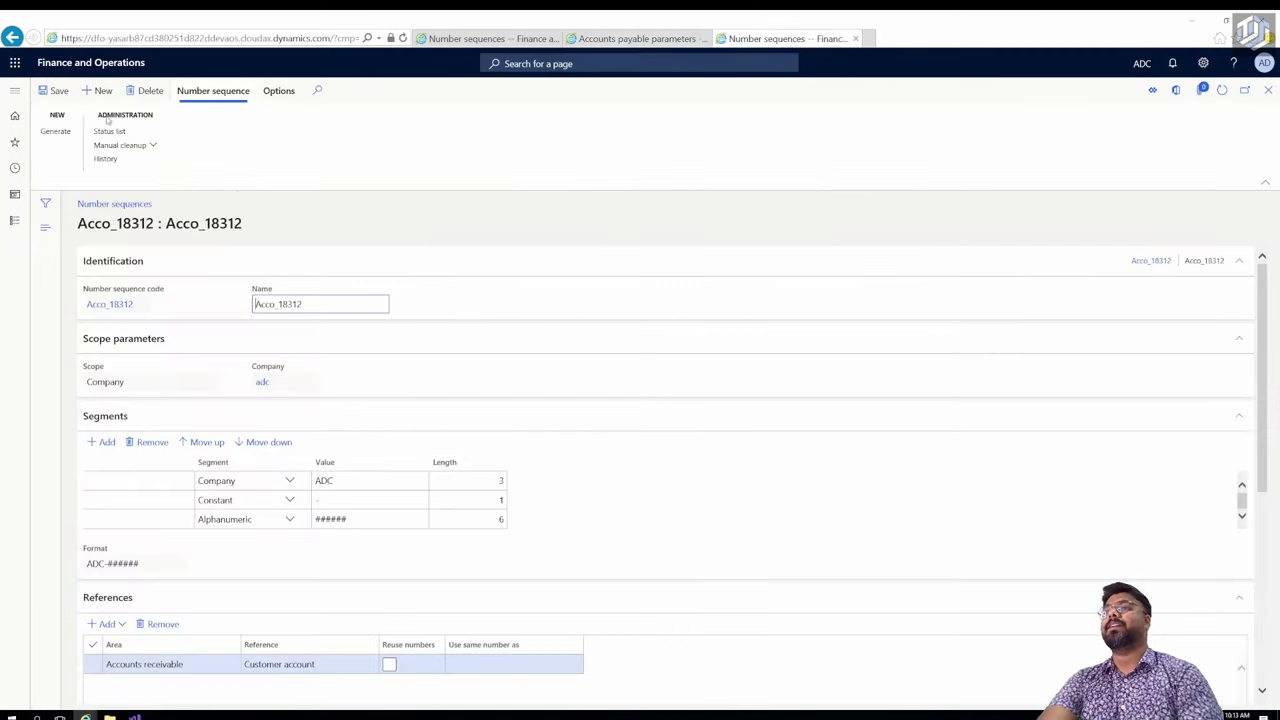
{"action": "left_click", "coordinate": [15, 90]}
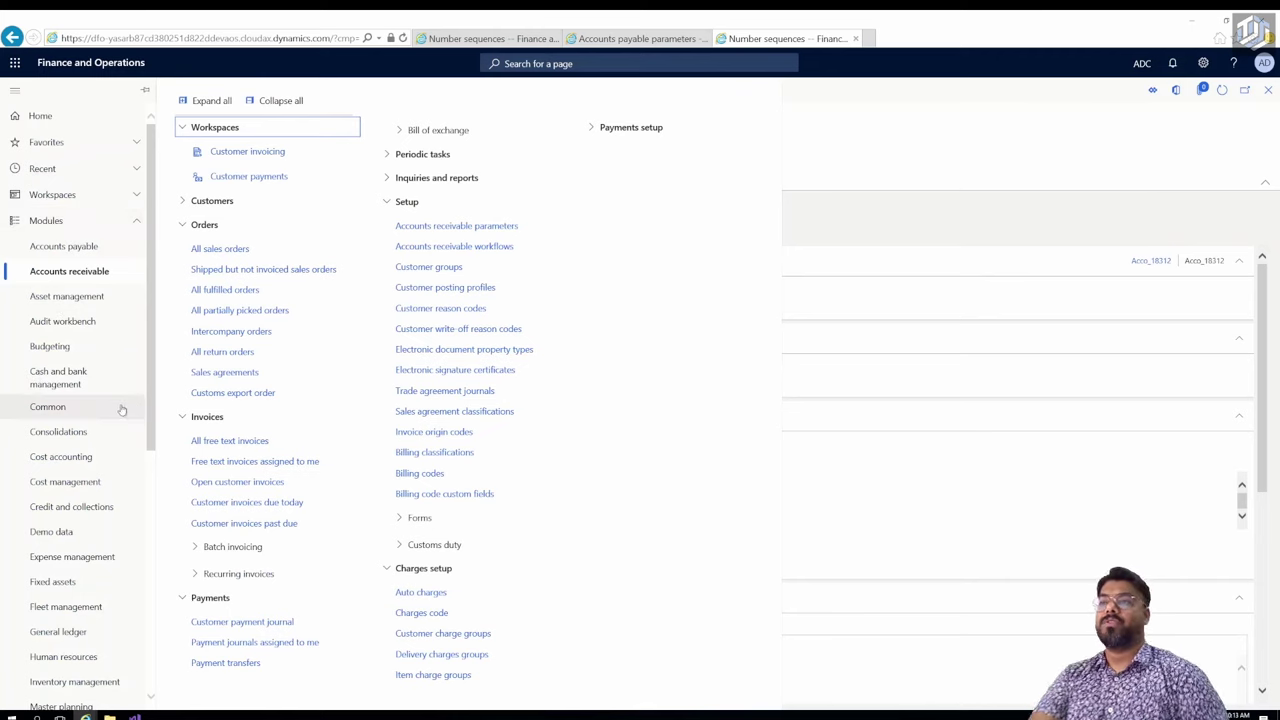
Step: Open All vendors under Procurement and sourcing > Vendors, with every page group expanded
{"action": "scroll", "coordinate": [113, 405], "scroll_direction": "down", "scroll_amount": 2}
{"action": "scroll", "coordinate": [113, 405], "scroll_direction": "down", "scroll_amount": 1}
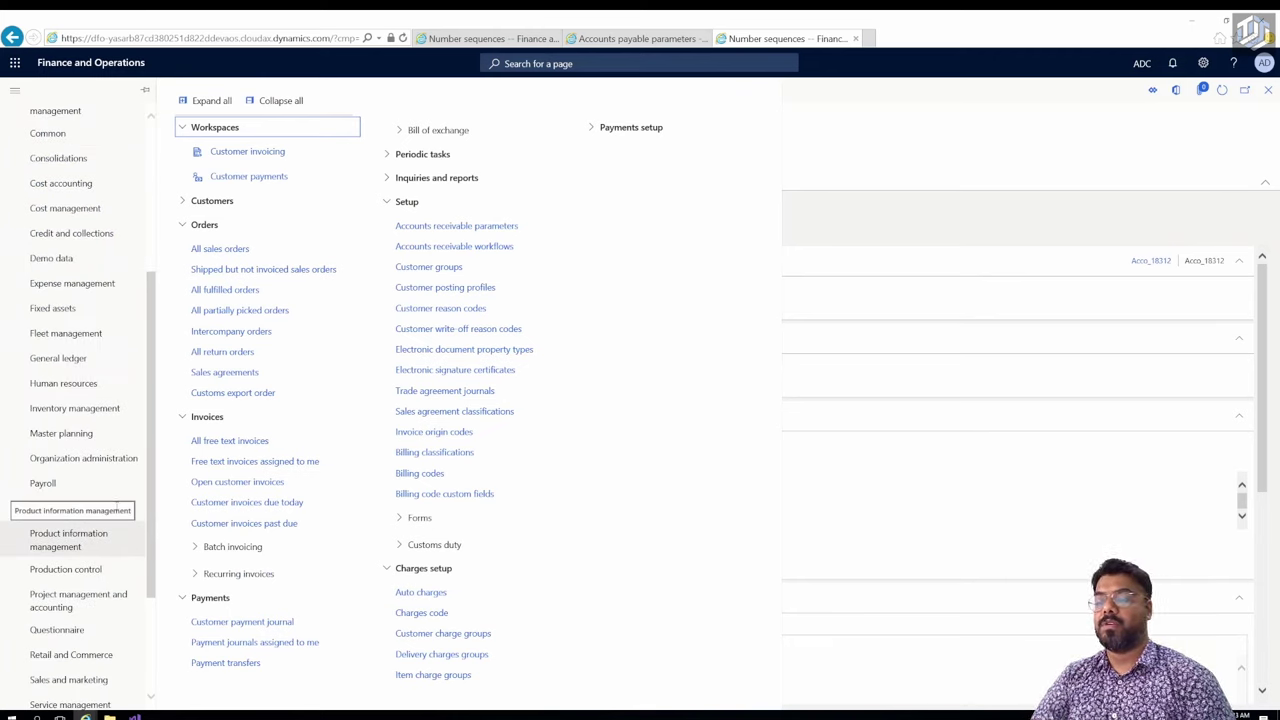
{"action": "left_click", "coordinate": [110, 510]}
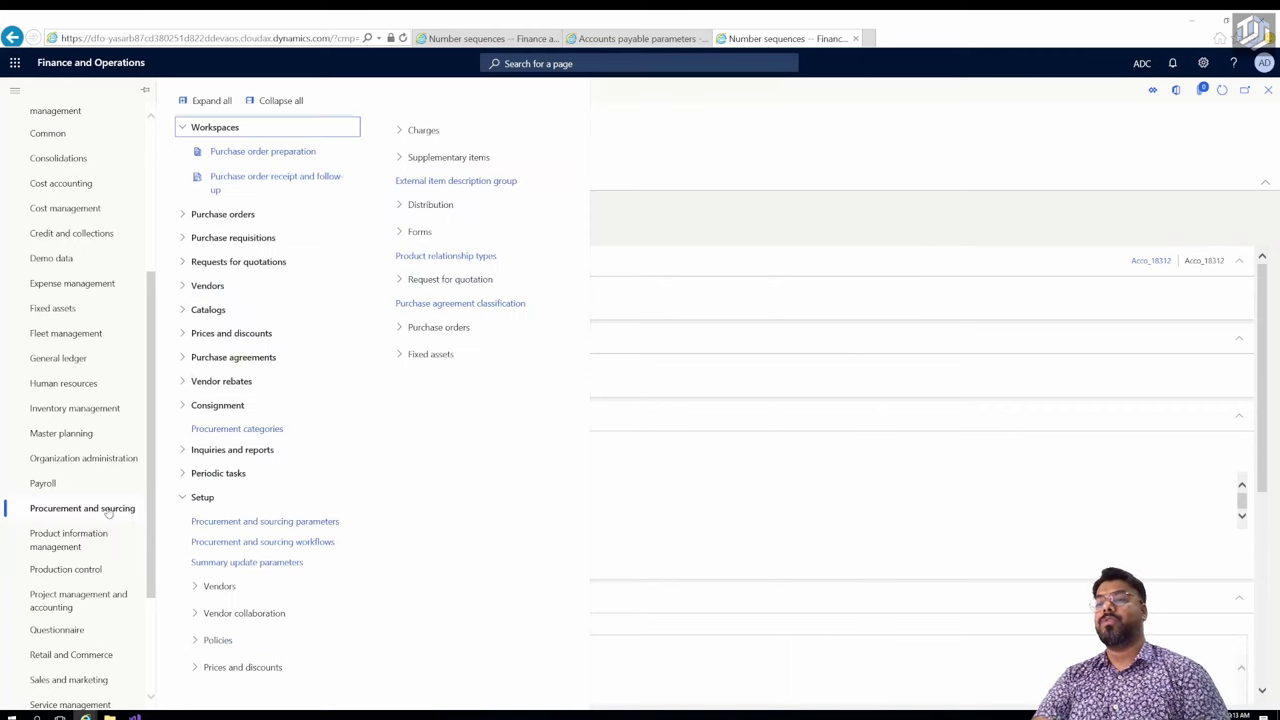
{"action": "left_click", "coordinate": [218, 587]}
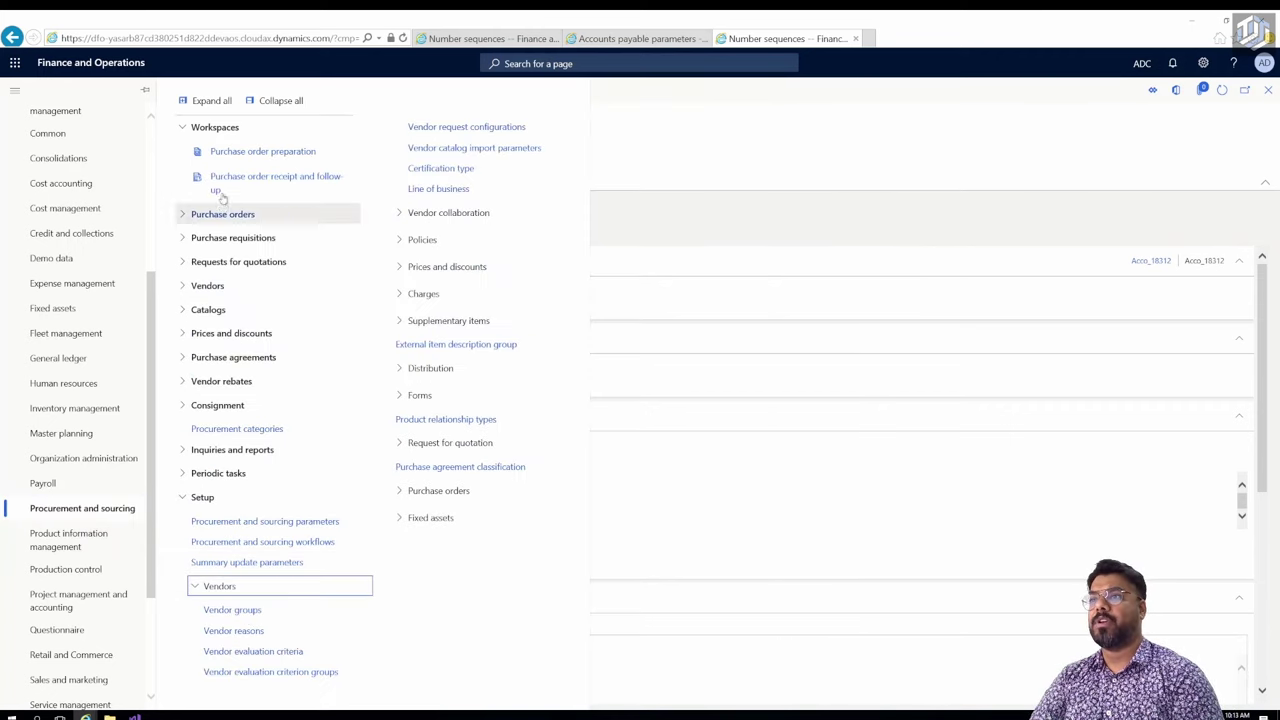
{"action": "left_click", "coordinate": [210, 101]}
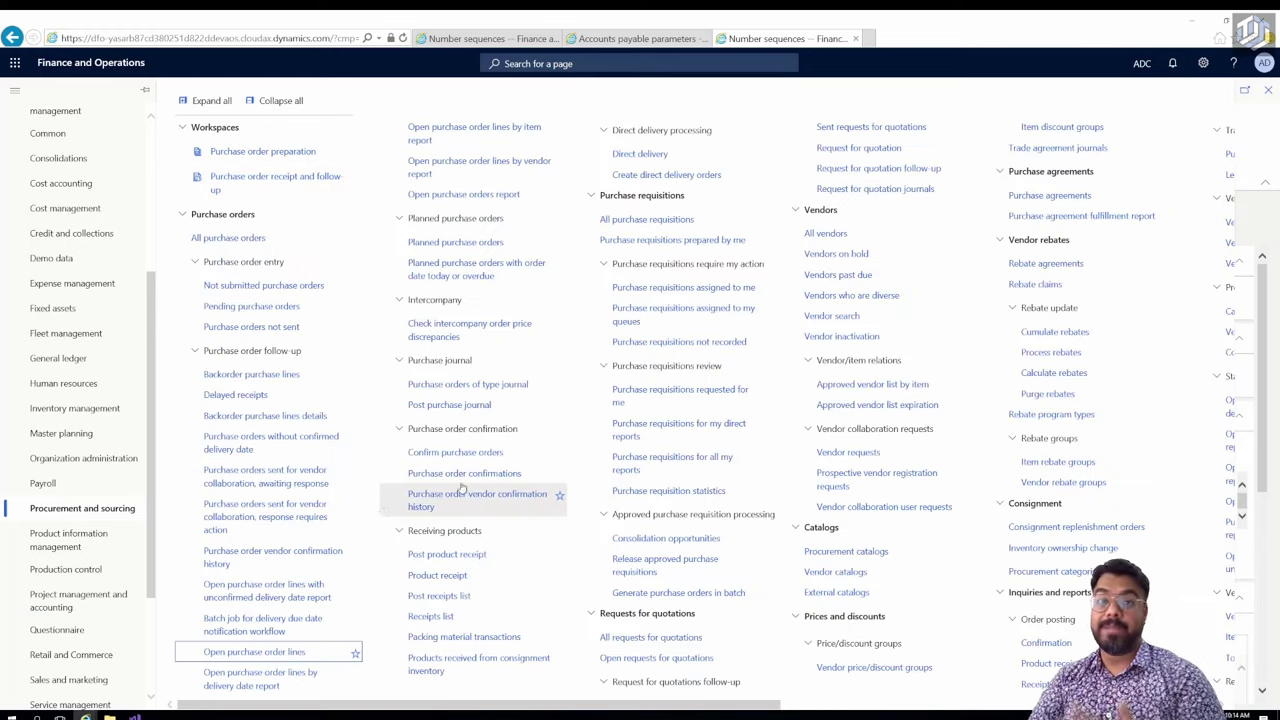
{"action": "left_click", "coordinate": [830, 233]}
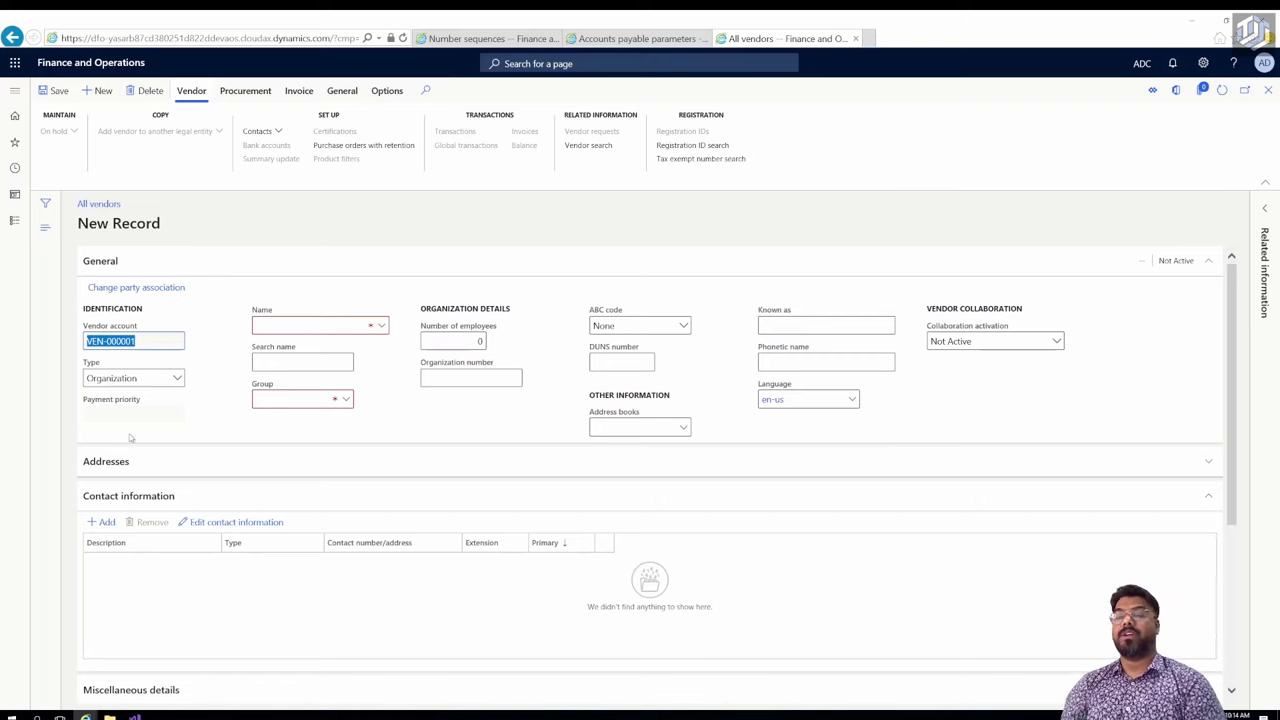
Step: Inspect the new vendor's auto-assigned account VEN-000001, then check Accounts payable parameters
{"action": "left_click", "coordinate": [122, 341]}
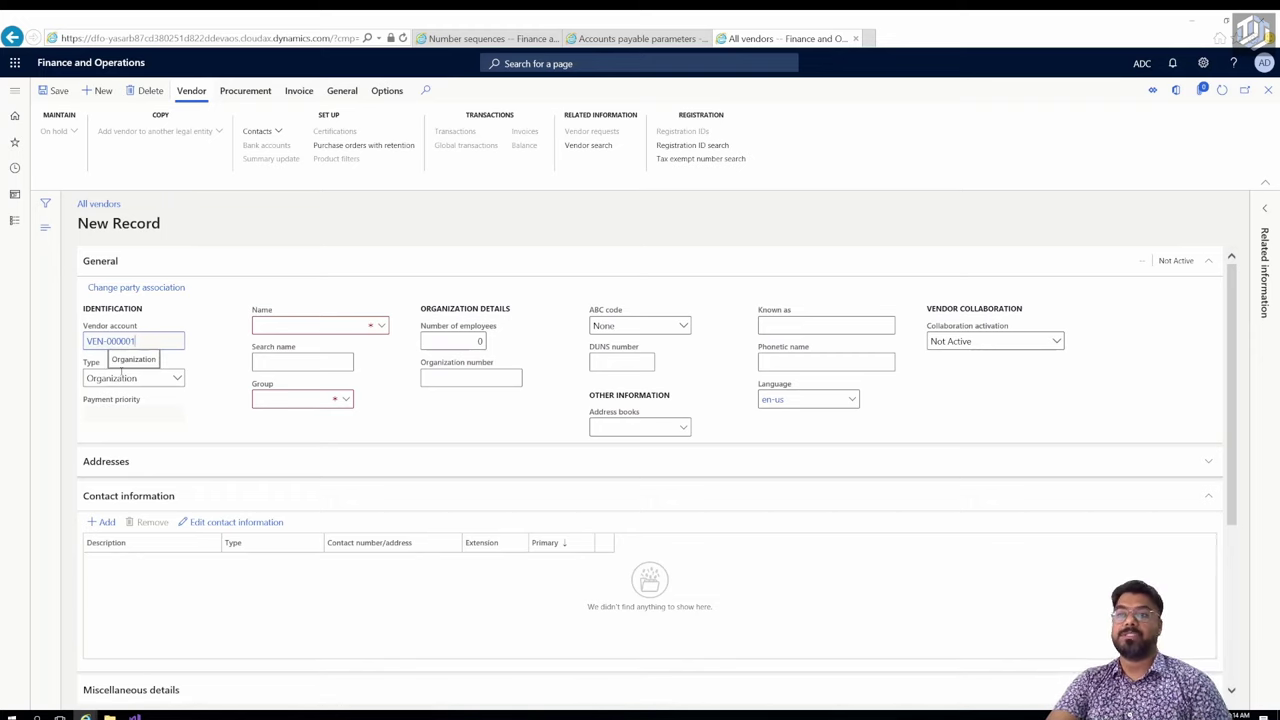
{"action": "left_click", "coordinate": [637, 38]}
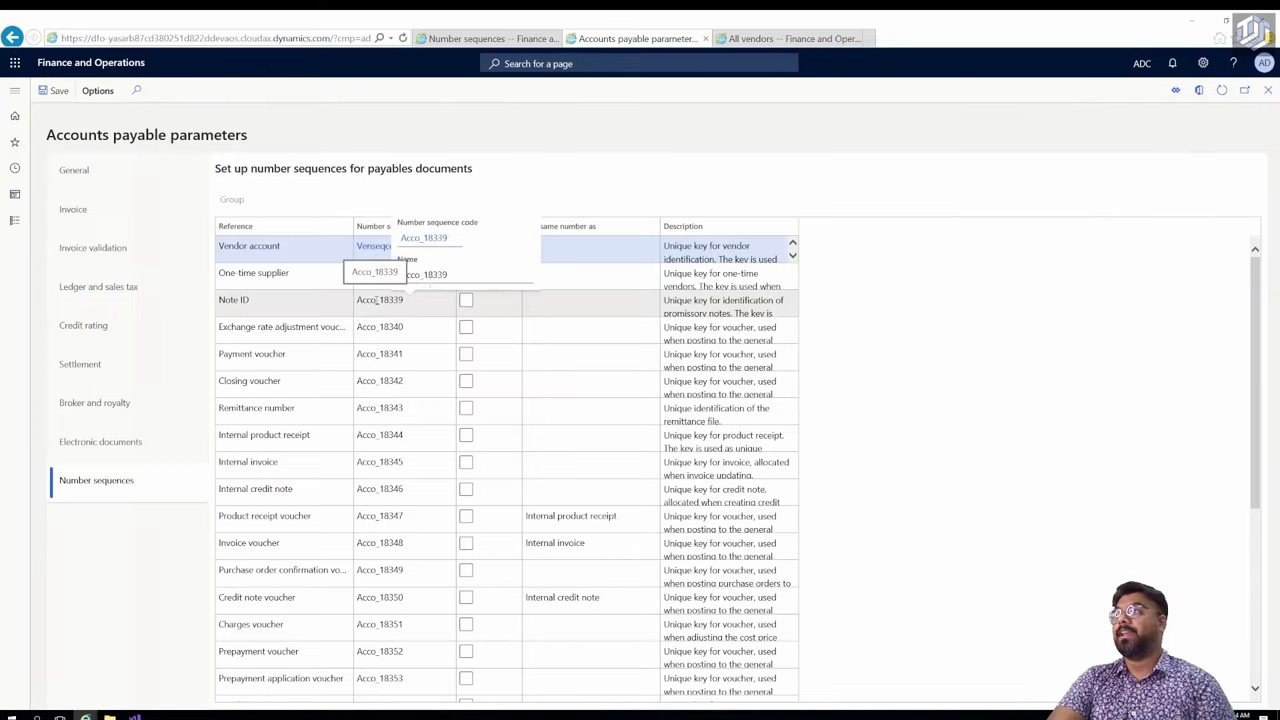
Step: Allow Venseqcode numbers to be changed to a higher number, save, and return to vendor VEN-000001
{"action": "left_click", "coordinate": [473, 39]}
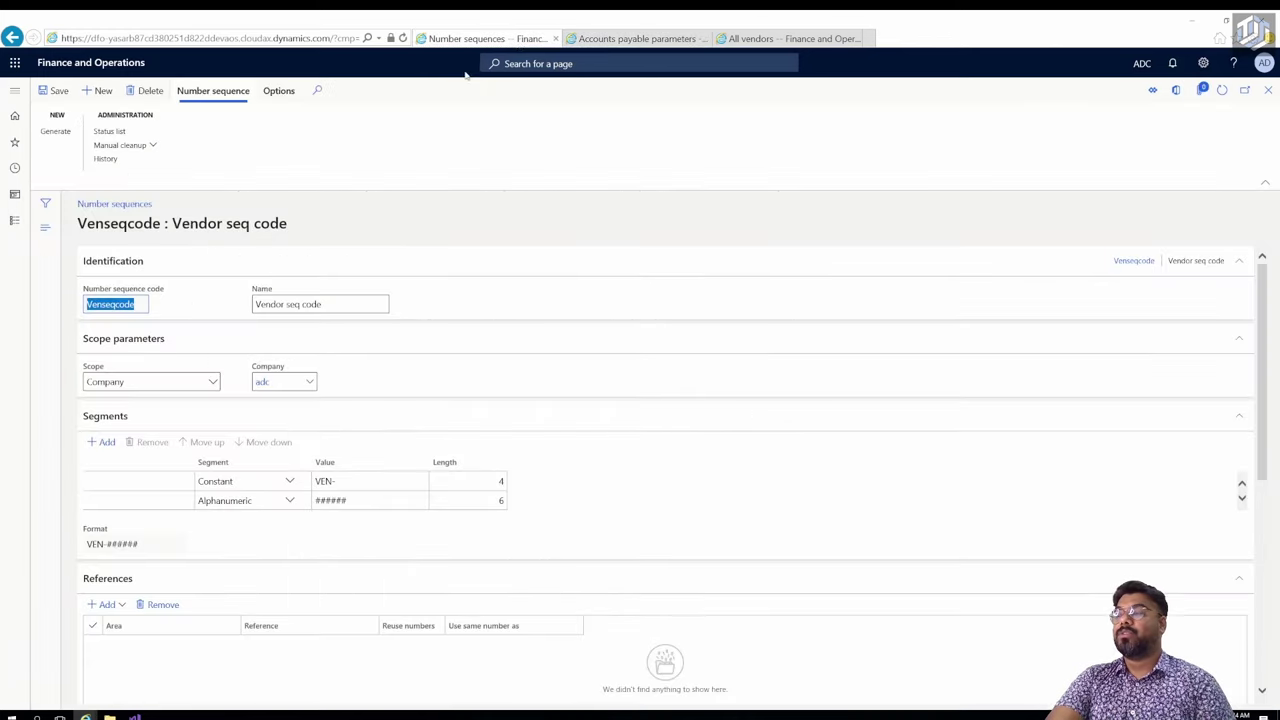
{"action": "scroll", "coordinate": [347, 484], "scroll_direction": "down", "scroll_amount": 5}
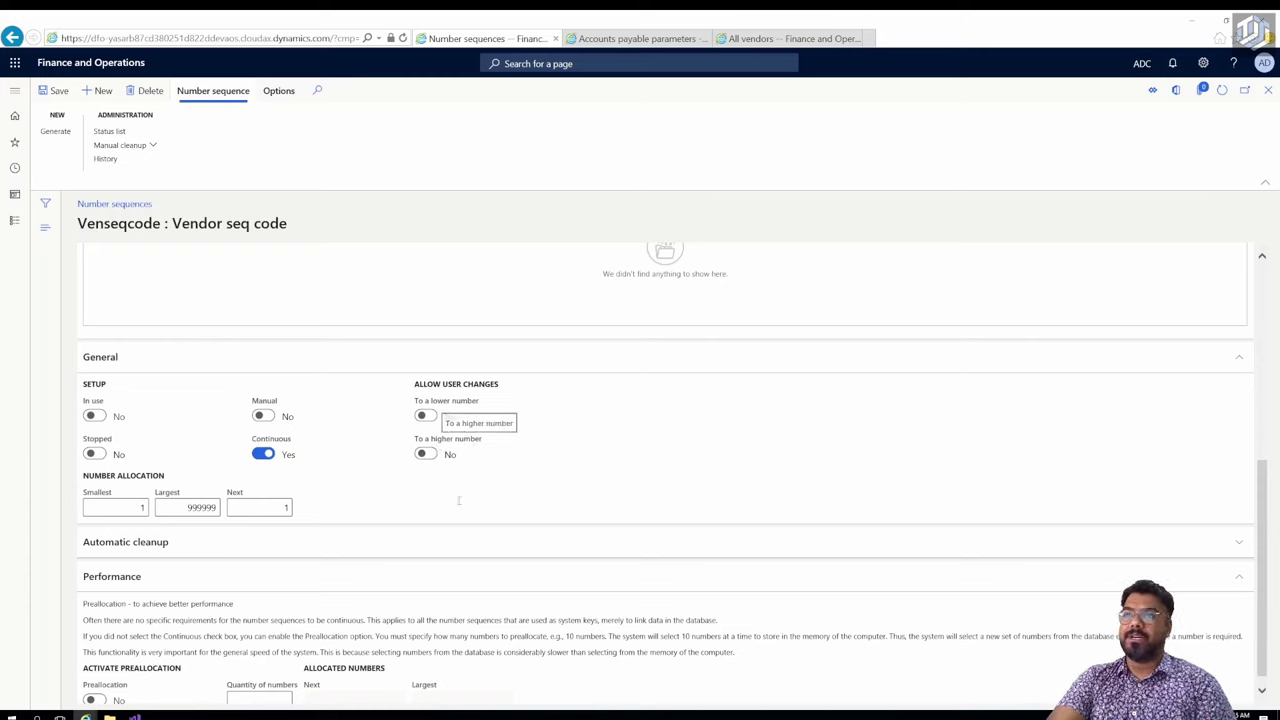
{"action": "left_click", "coordinate": [424, 454]}
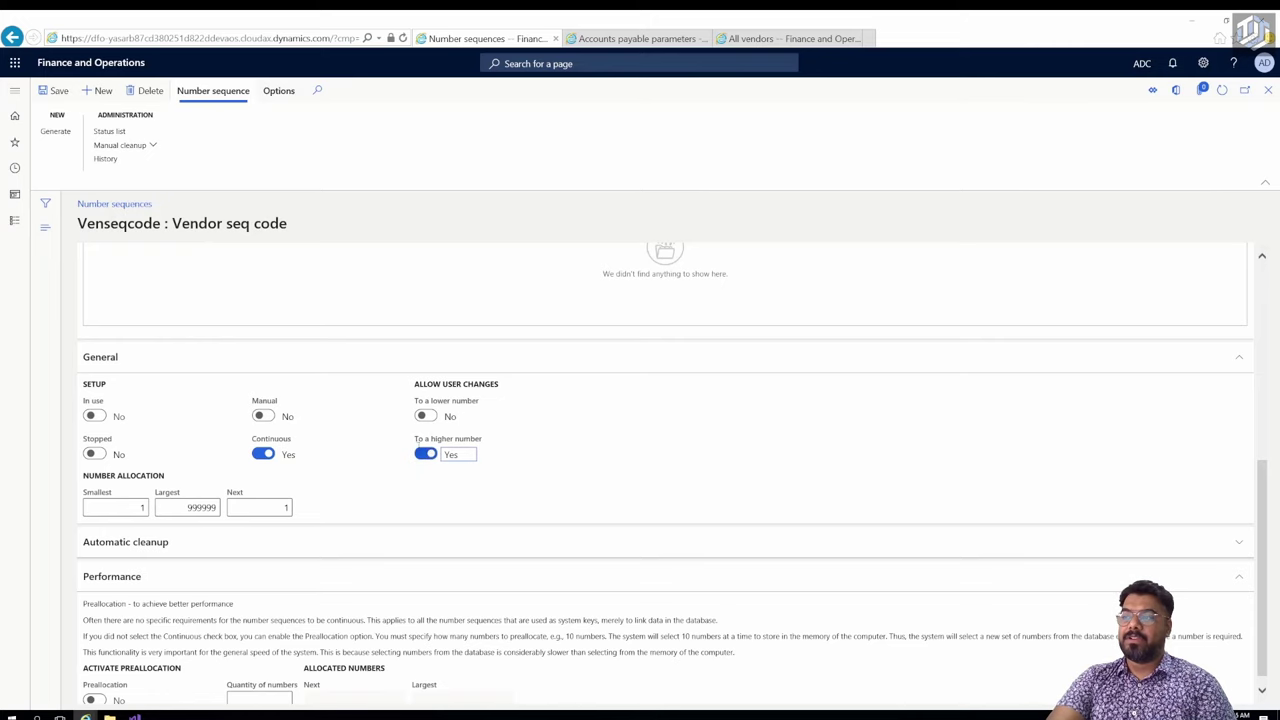
{"action": "left_click", "coordinate": [55, 91]}
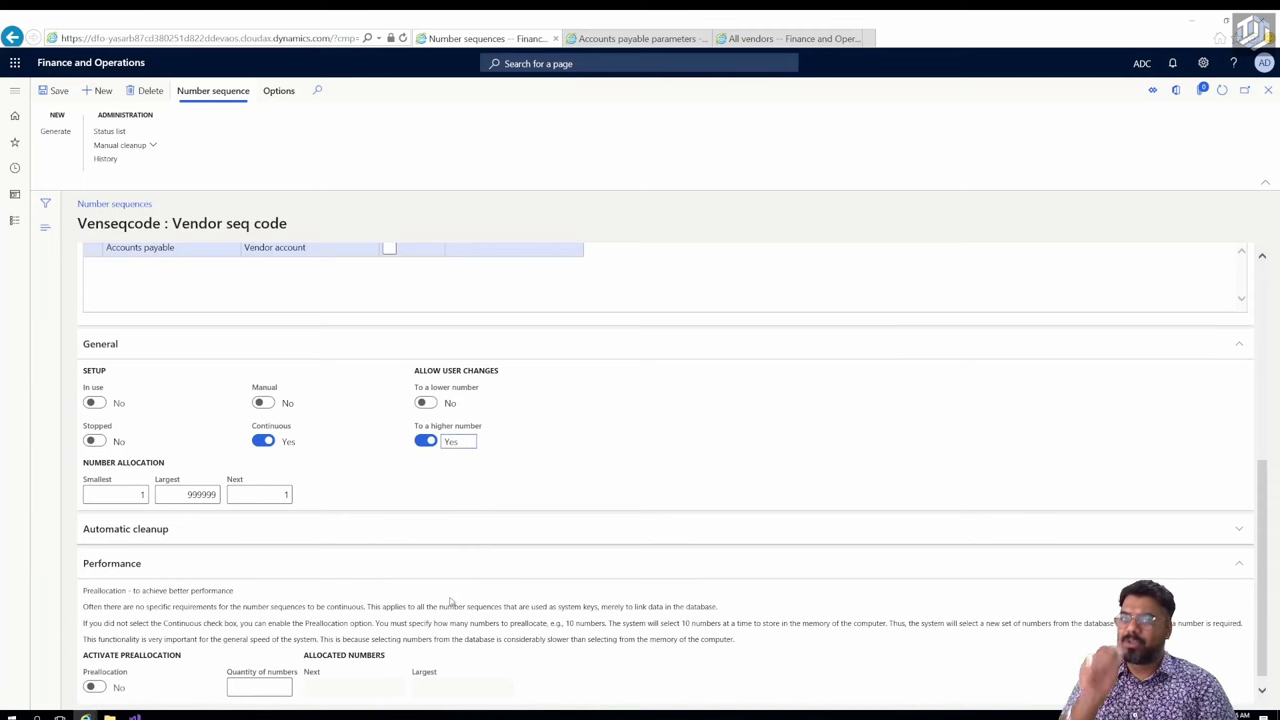
{"action": "left_click", "coordinate": [764, 40]}
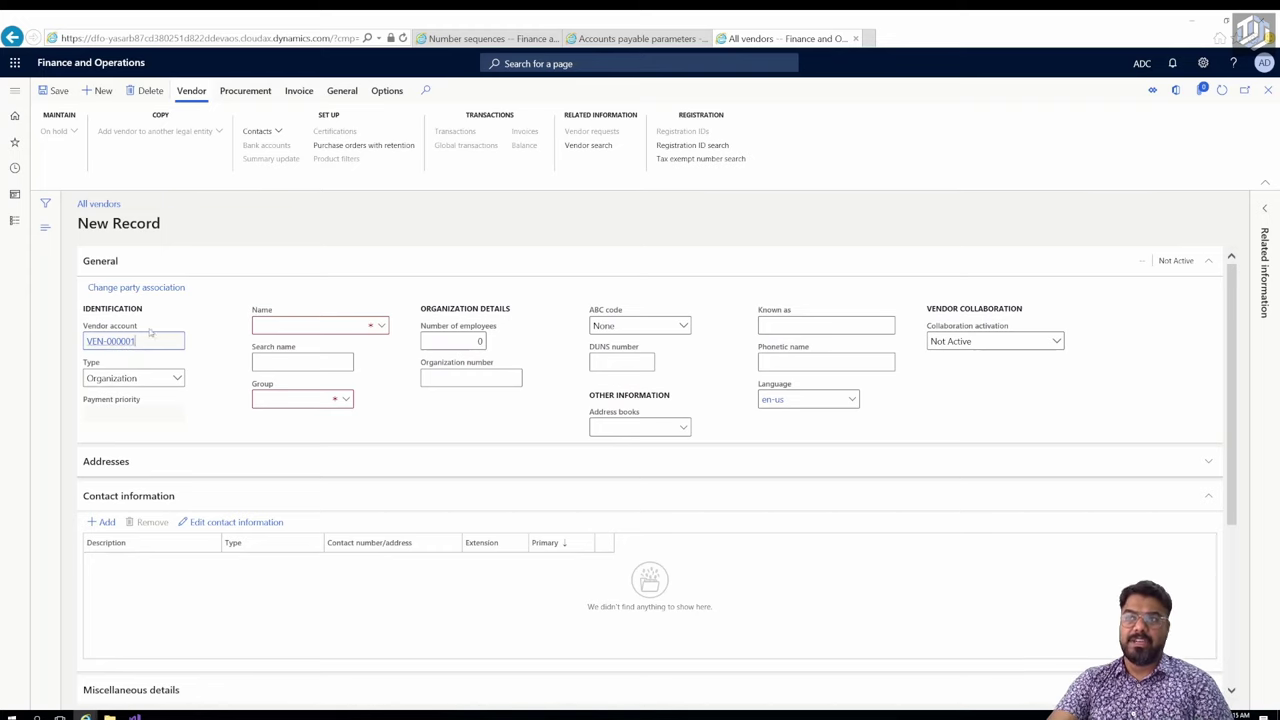
Step: Delete the trial vendor, start another new vendor, and list existing vendor accounts
{"action": "left_click", "coordinate": [524, 38]}
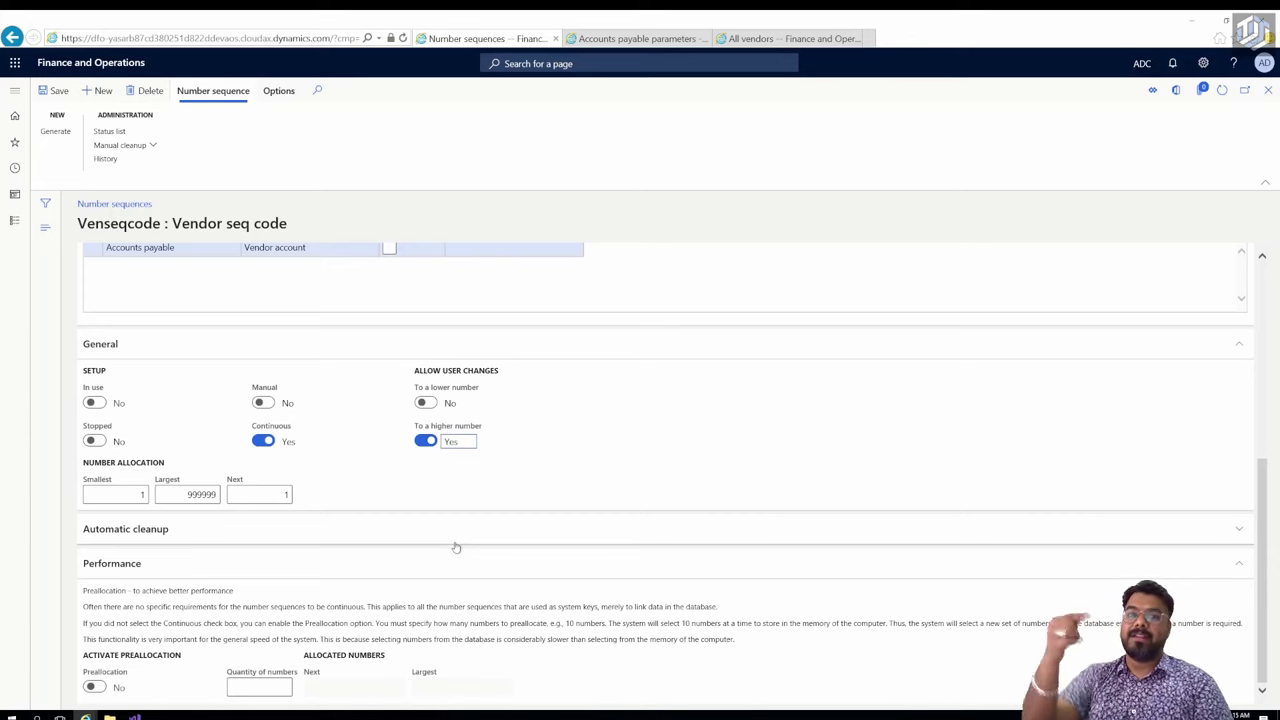
{"action": "left_click", "coordinate": [800, 33]}
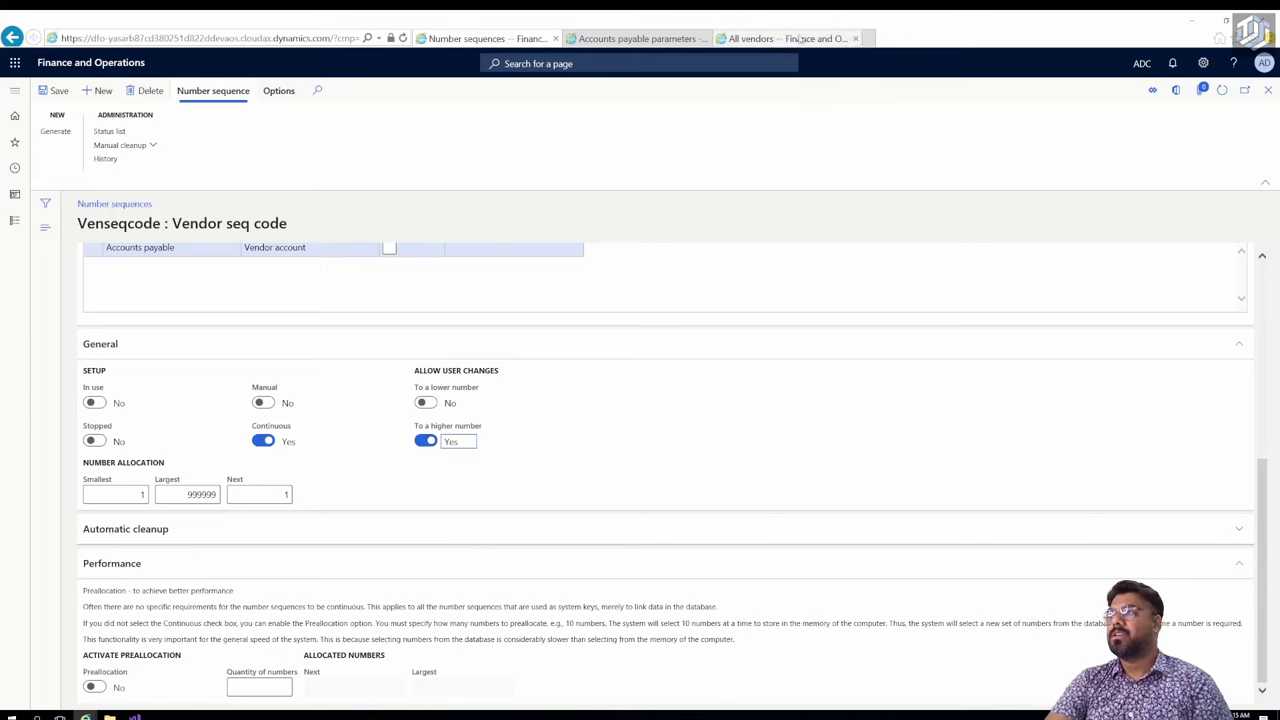
{"action": "left_click", "coordinate": [150, 90]}
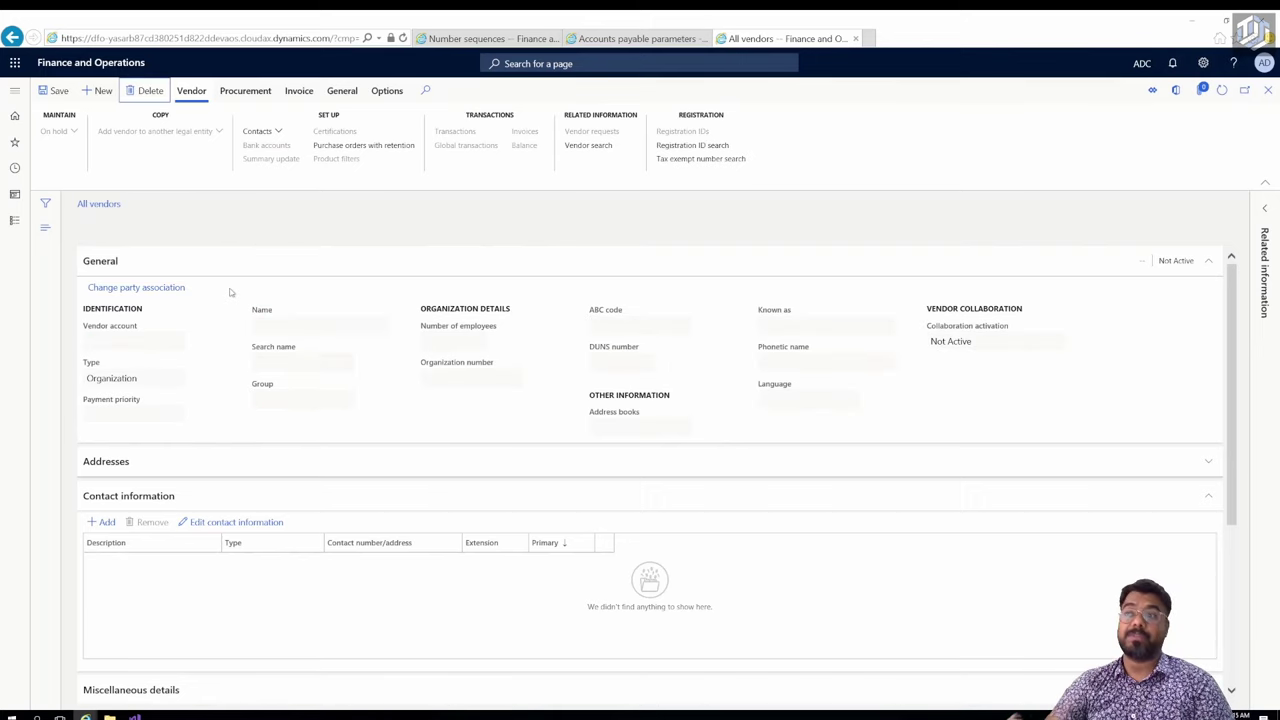
{"action": "left_click", "coordinate": [100, 90]}
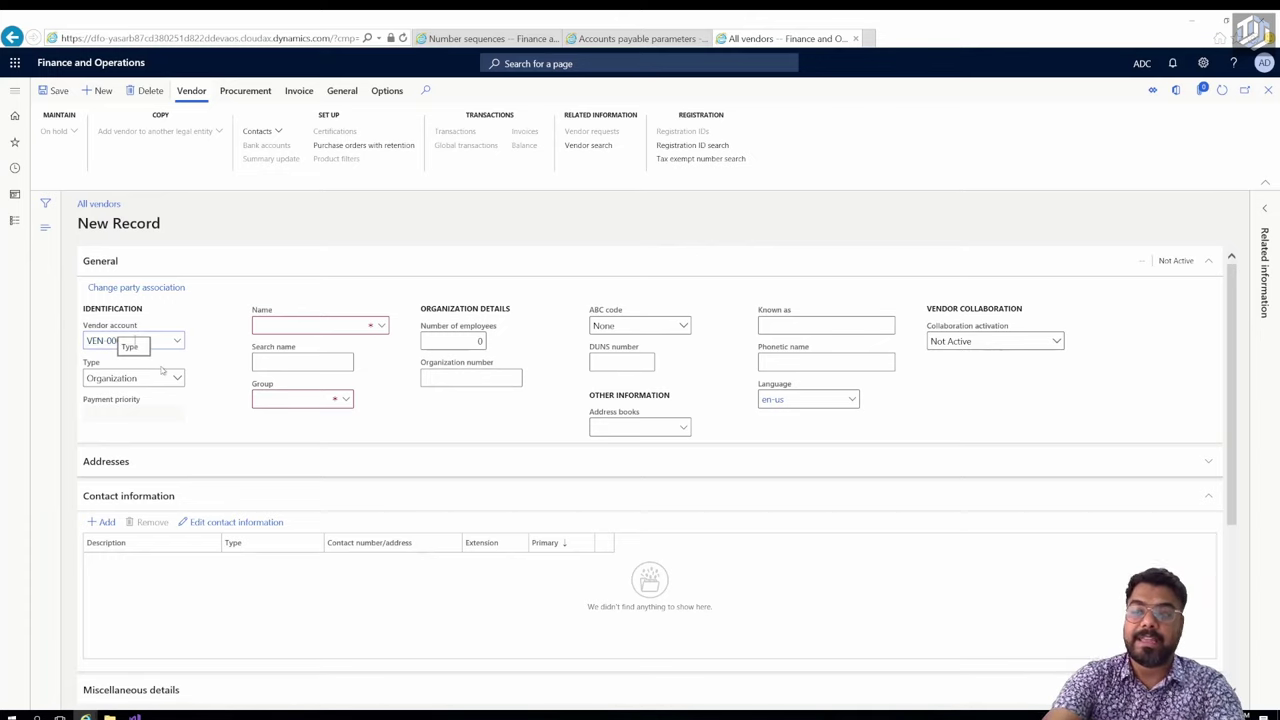
{"action": "key", "text": "alt+Down"}
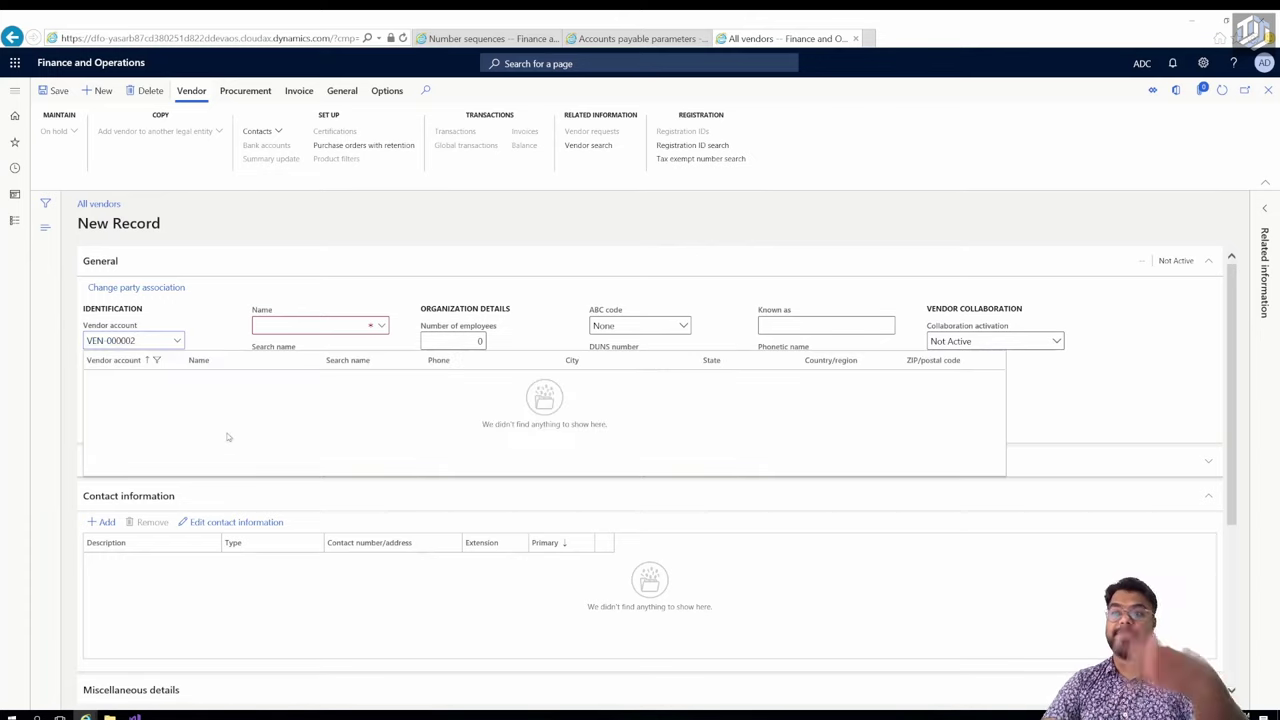
Step: Discard the second trial vendor (VEN-000002) and go back to the Venseqcode sequence
{"action": "left_click", "coordinate": [488, 38]}
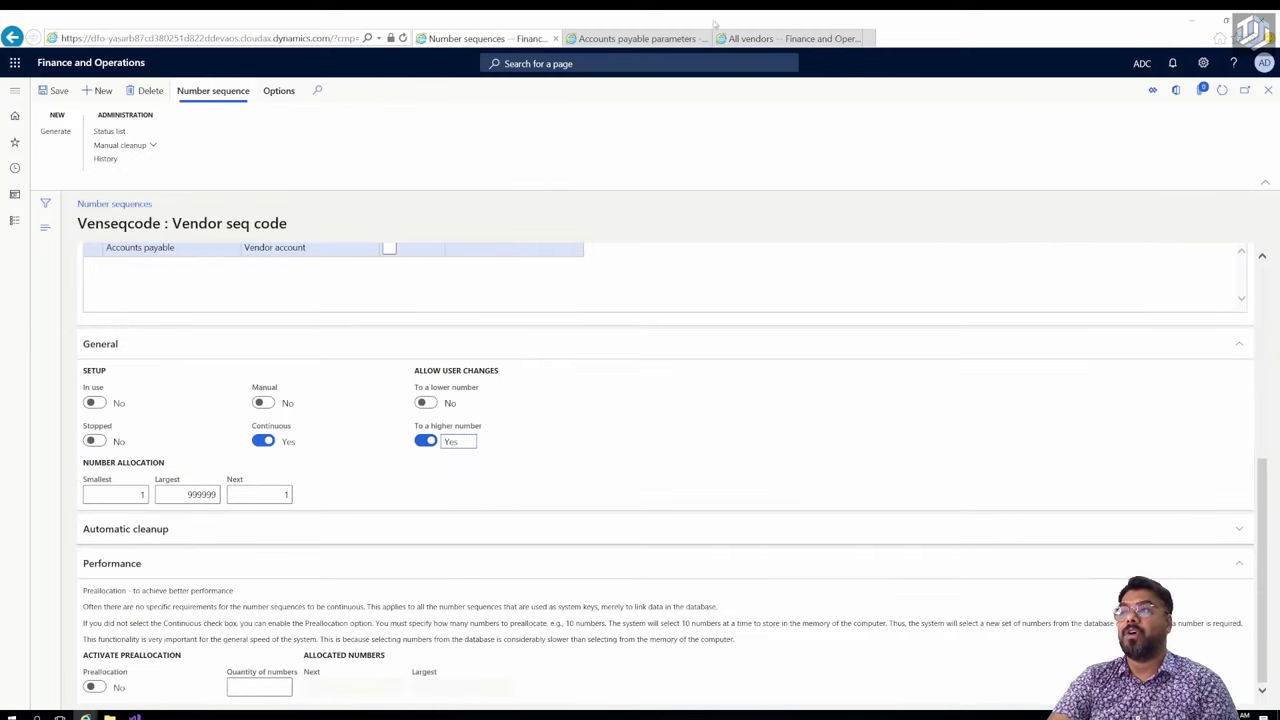
{"action": "left_click", "coordinate": [775, 38]}
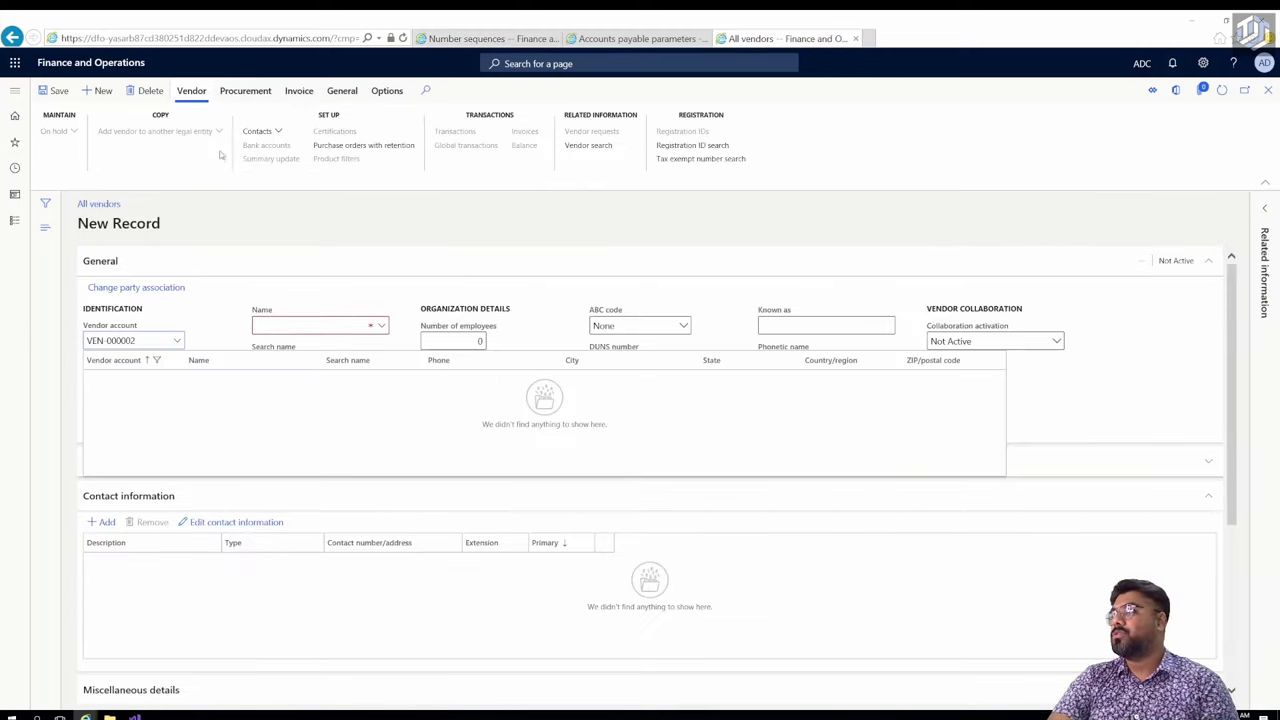
{"action": "left_click", "coordinate": [147, 91]}
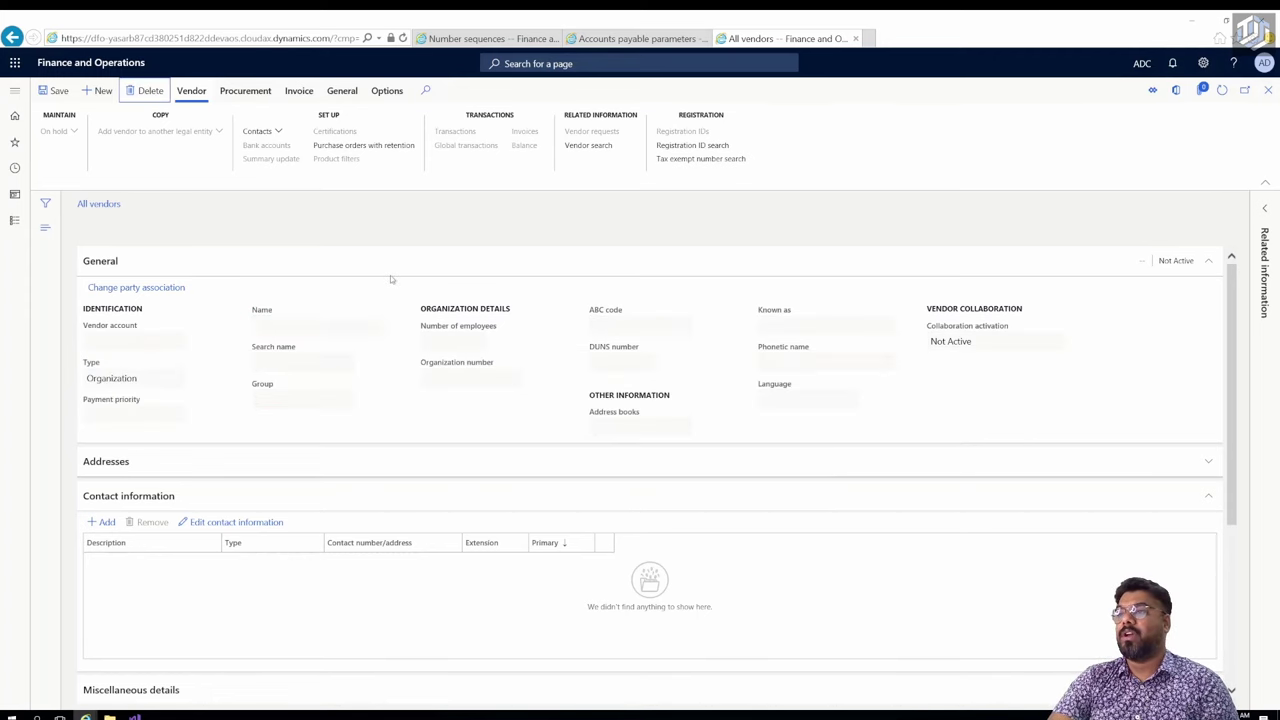
{"action": "left_click", "coordinate": [490, 38]}
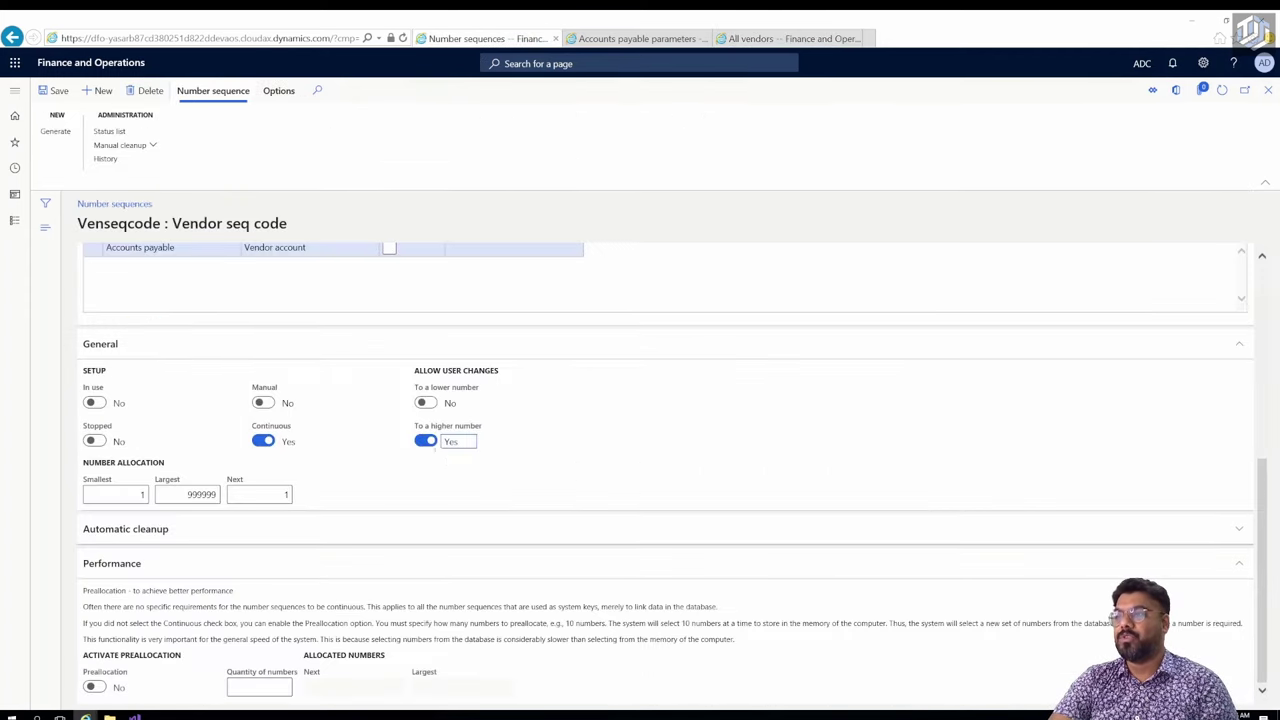
Step: Save Venseqcode, confirm Vendor account still uses it, and view its Identification section
{"action": "left_click", "coordinate": [56, 91]}
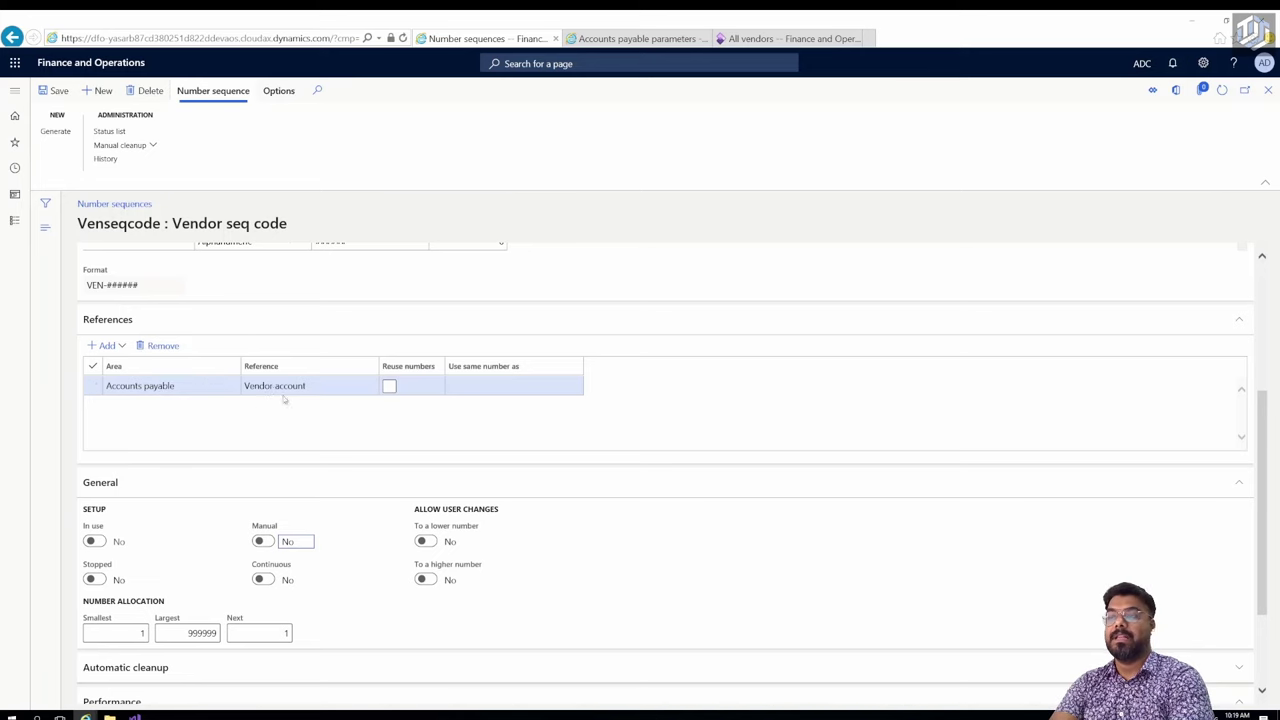
{"action": "left_click", "coordinate": [594, 40]}
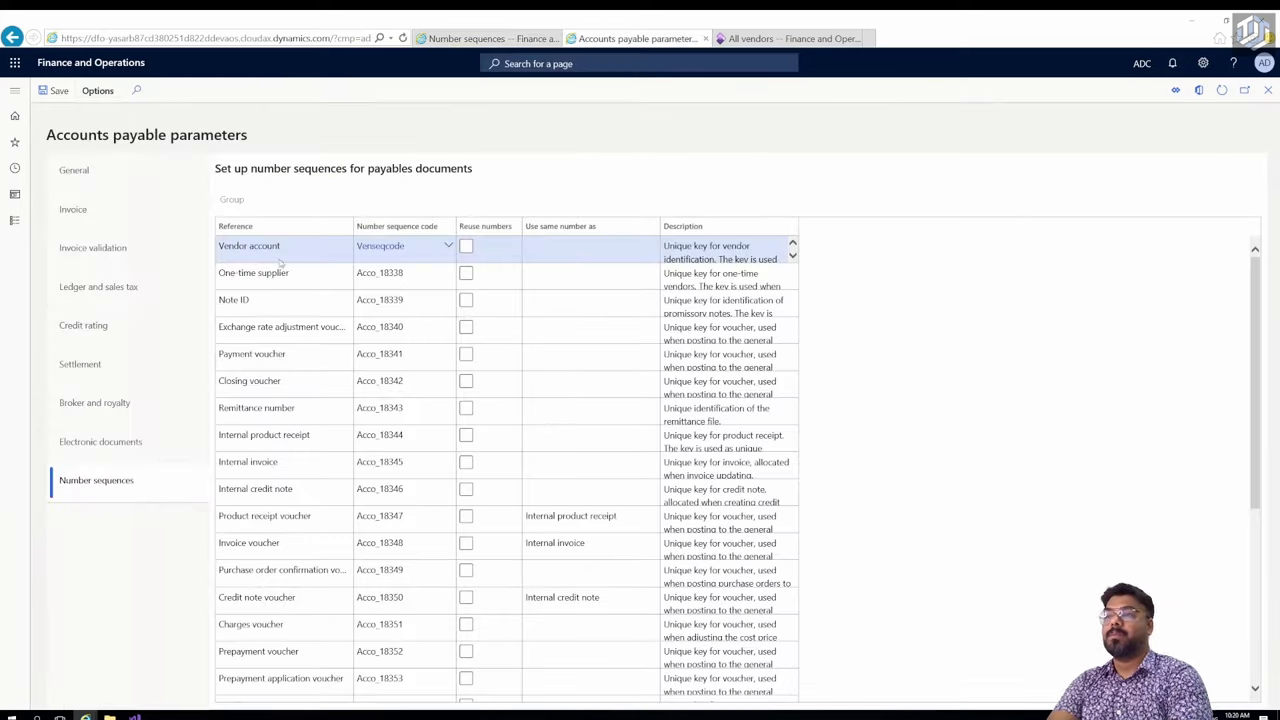
{"action": "left_click", "coordinate": [492, 39]}
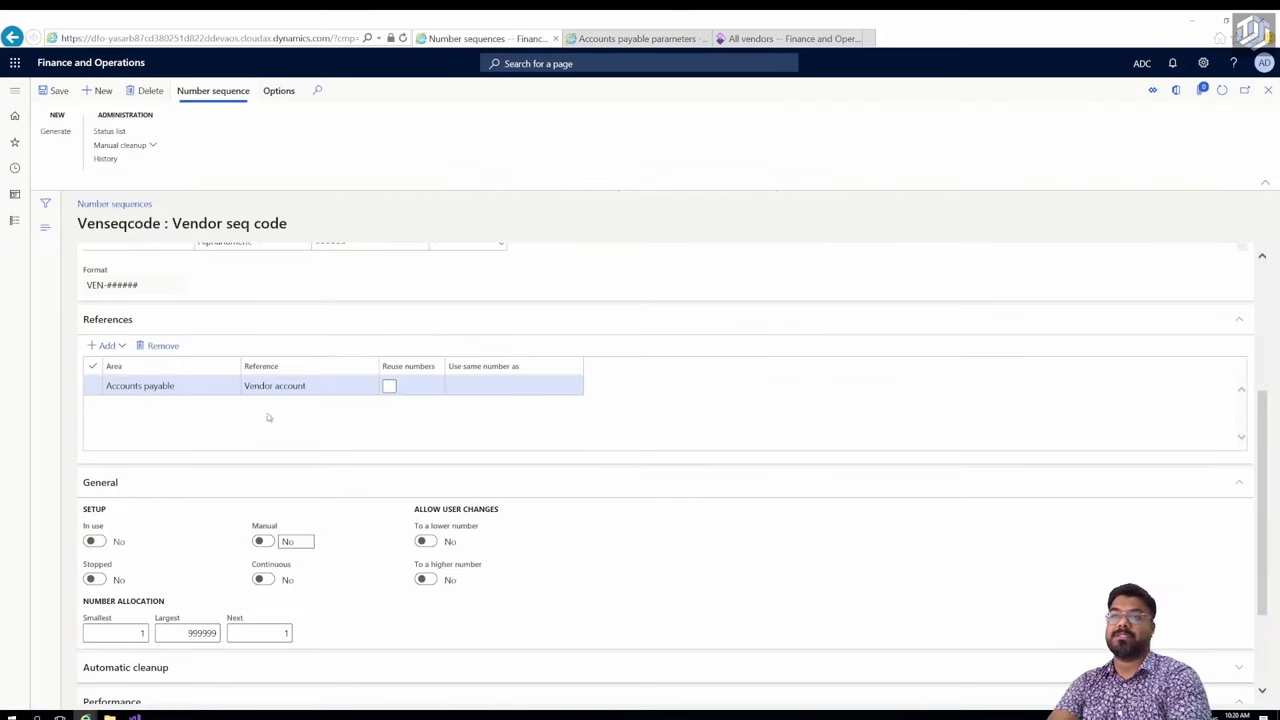
{"action": "scroll", "coordinate": [346, 423], "scroll_direction": "up", "scroll_amount": 3}
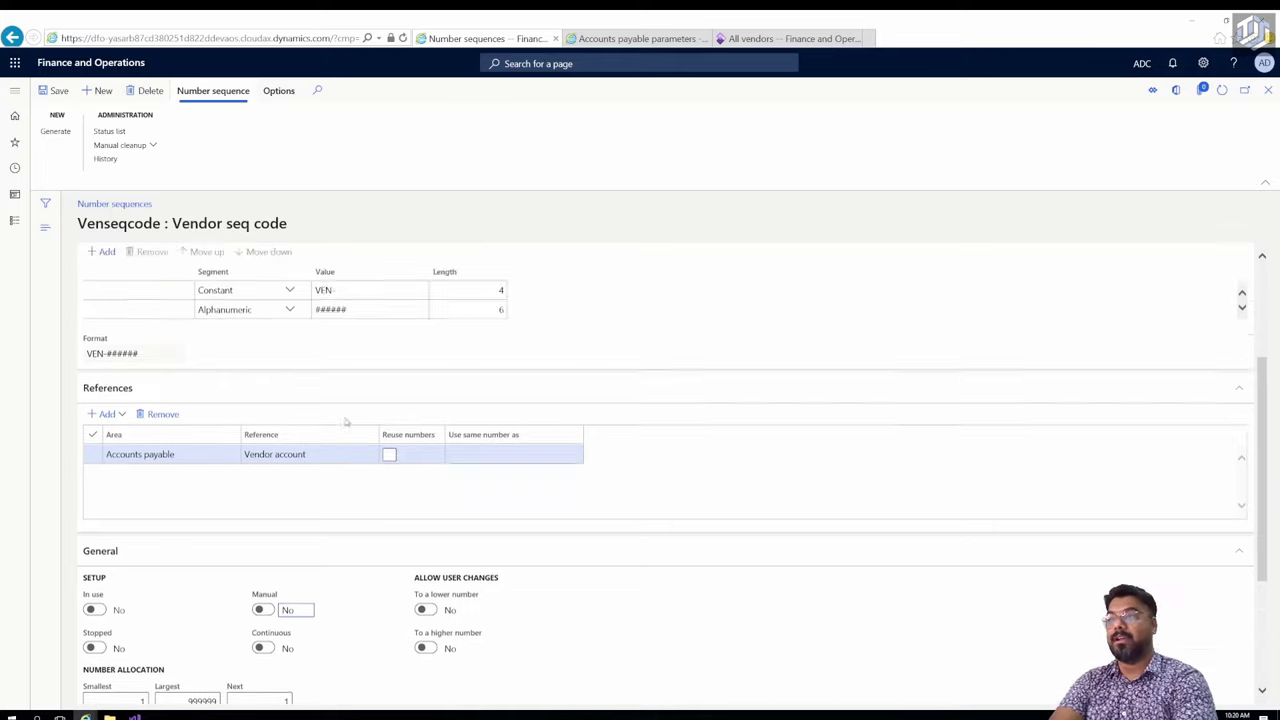